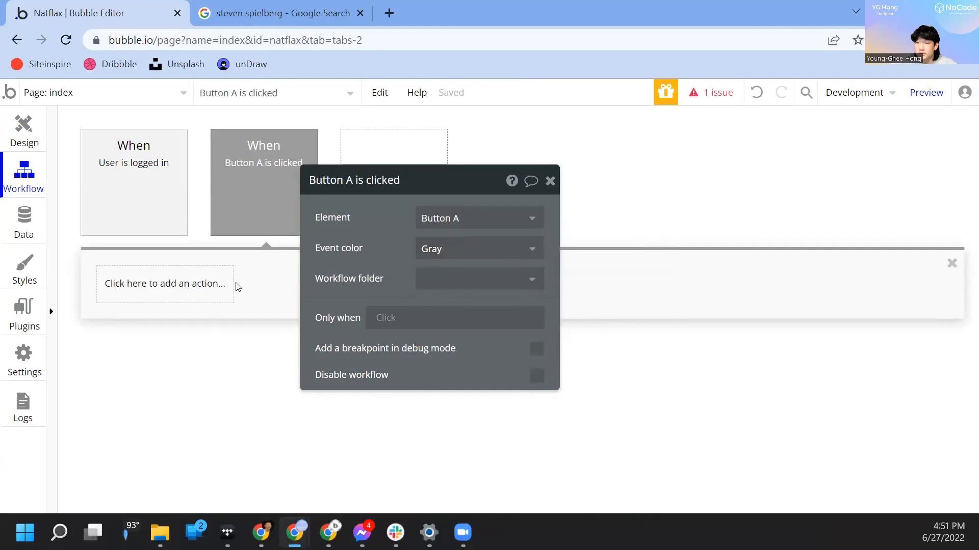
- Add a Sign the user up action and a Go to page action with destination index to the Button A workflow
left_click(154, 292)
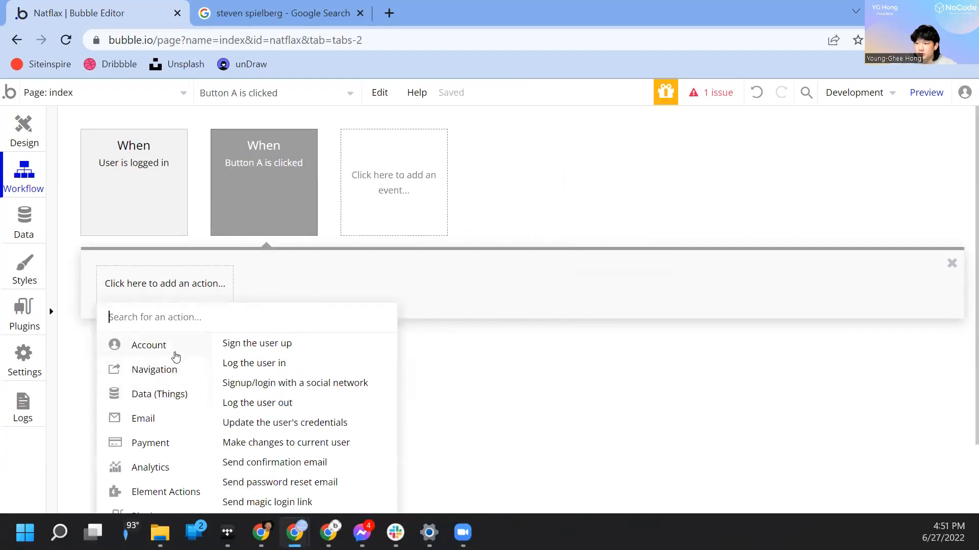
left_click(260, 344)
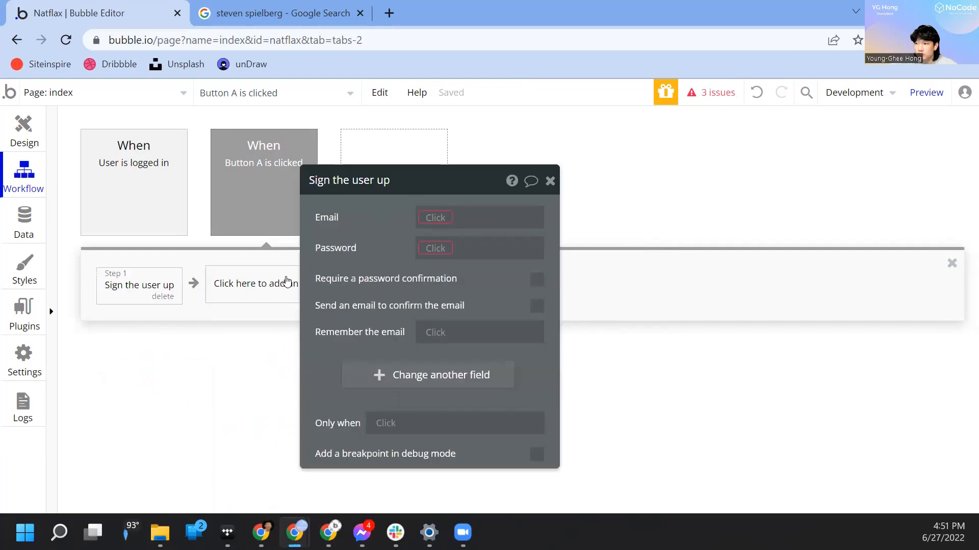
left_click(254, 297)
mouse_move(266, 413)
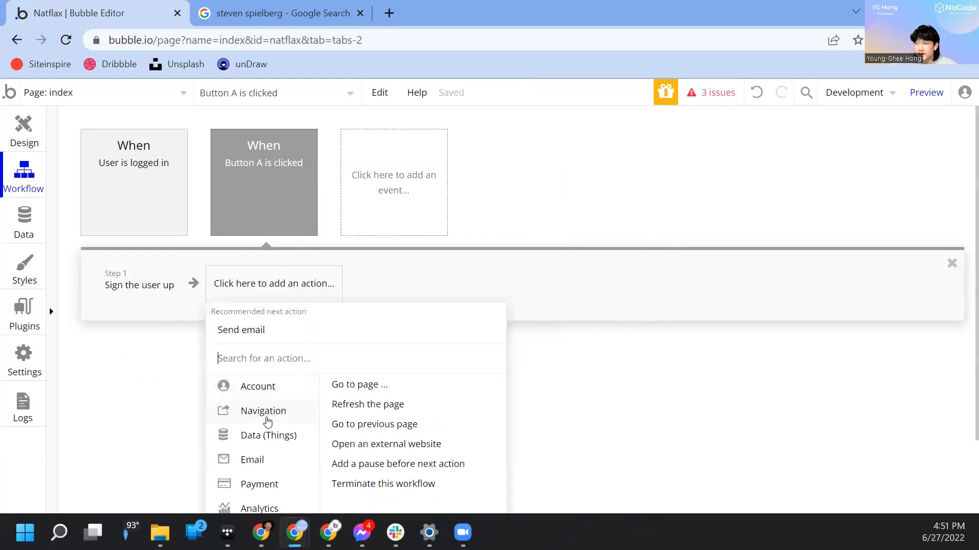
left_click(366, 385)
left_click(421, 219)
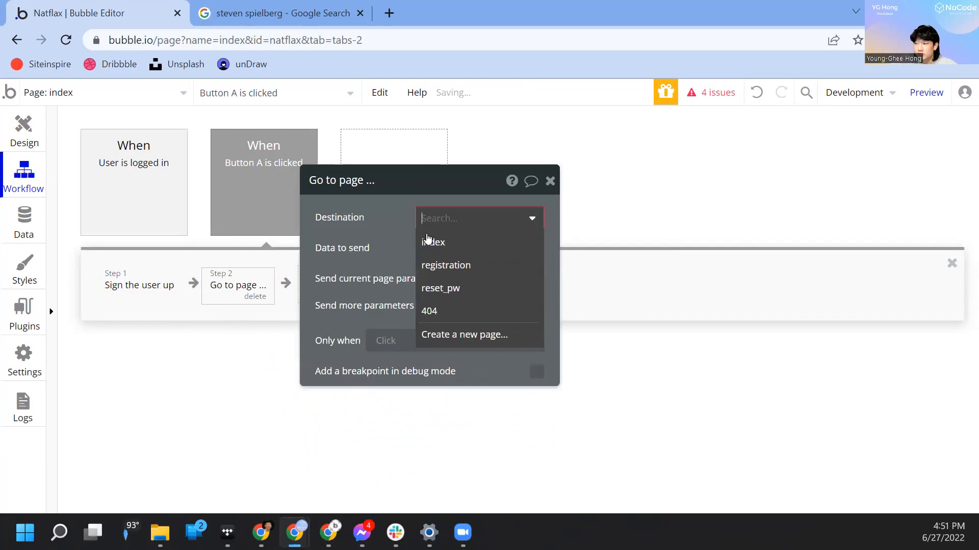
left_click(427, 239)
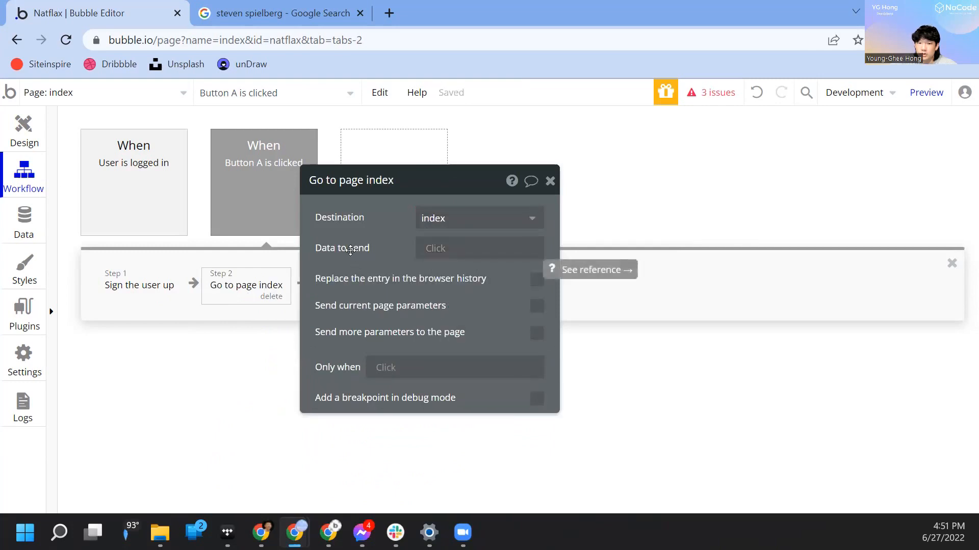
- Inspect the Create a new Movie action in the User is logged in workflow and browse the event types available for a new event
left_click(153, 201)
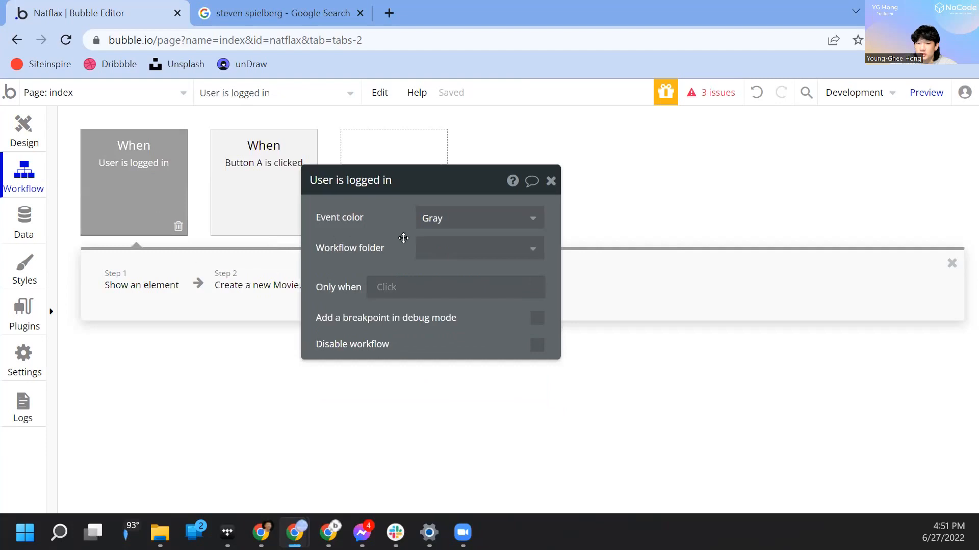
left_click(257, 283)
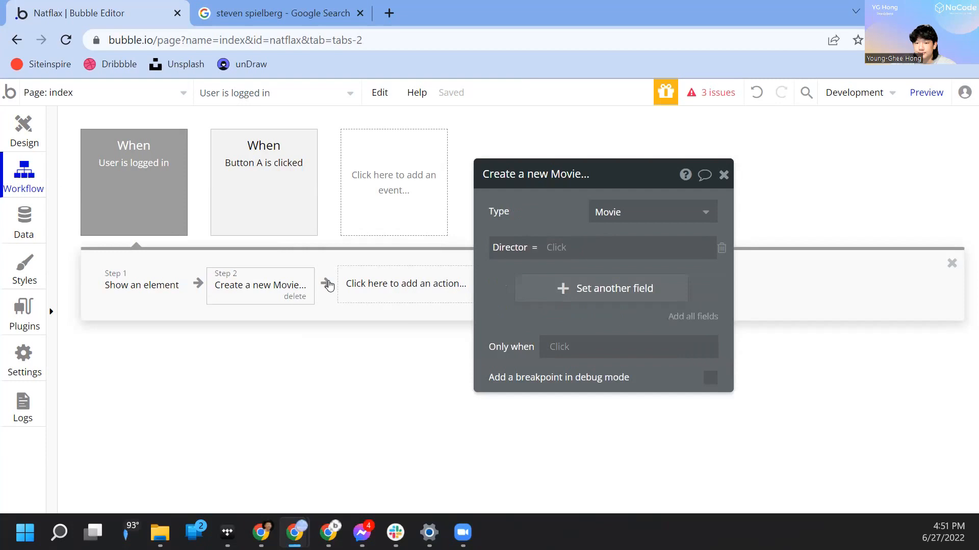
left_click(361, 198)
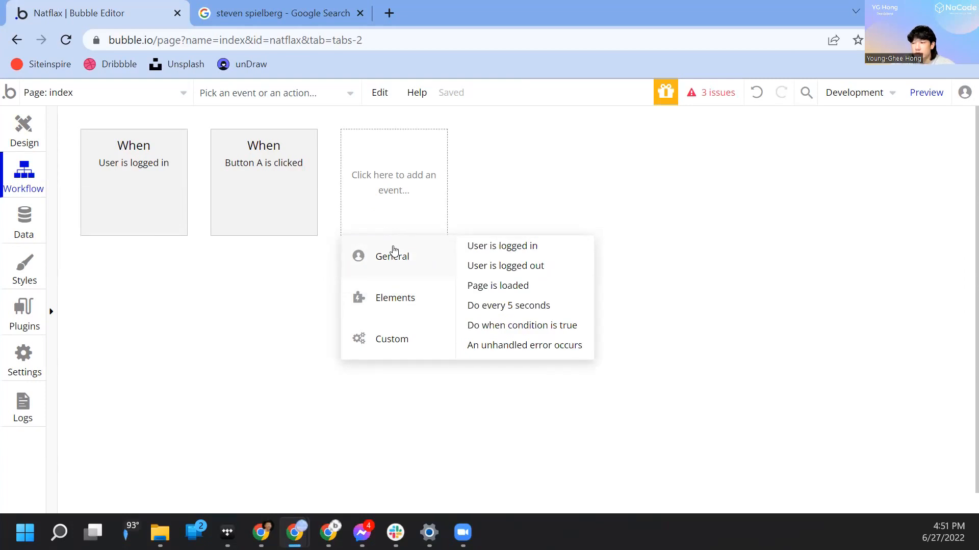
mouse_move(391, 295)
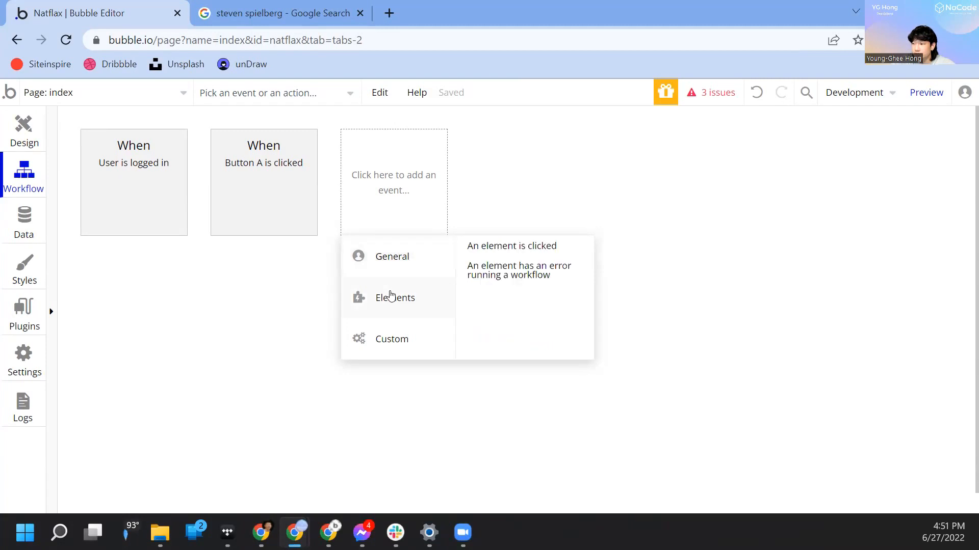
mouse_move(389, 343)
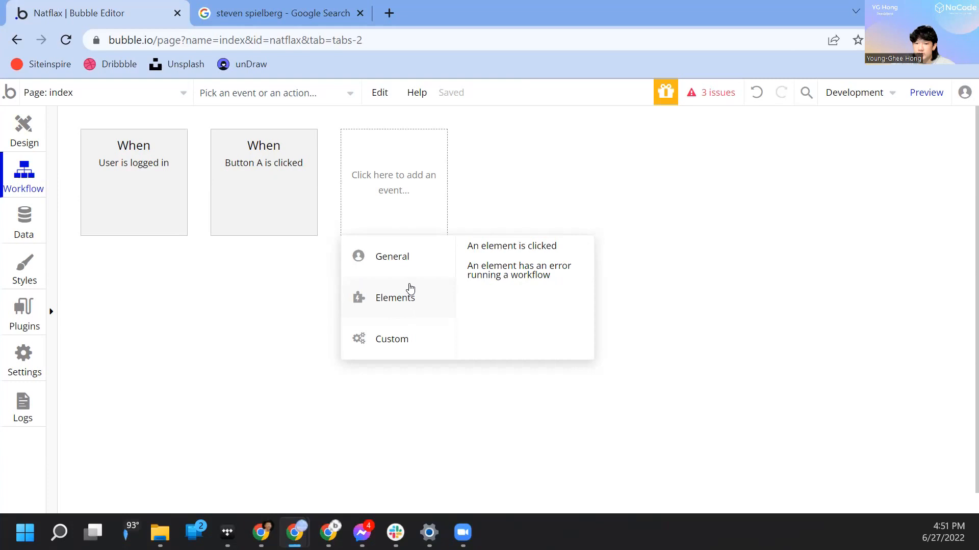
mouse_move(408, 273)
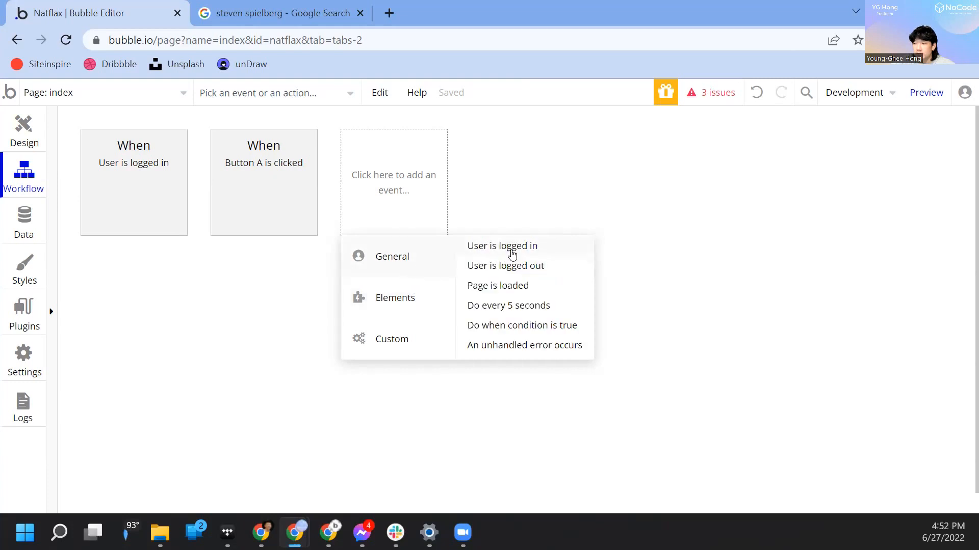
mouse_move(510, 253)
- Open the reference documentation for the User is logged in event, skim the general events, and return to the editor
left_click(627, 248)
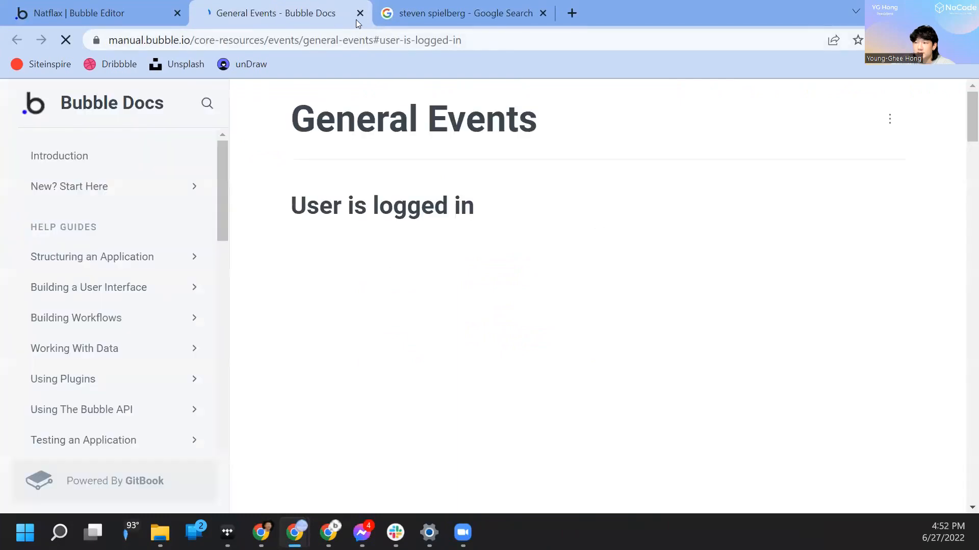
scroll(434, 212, "down", 15)
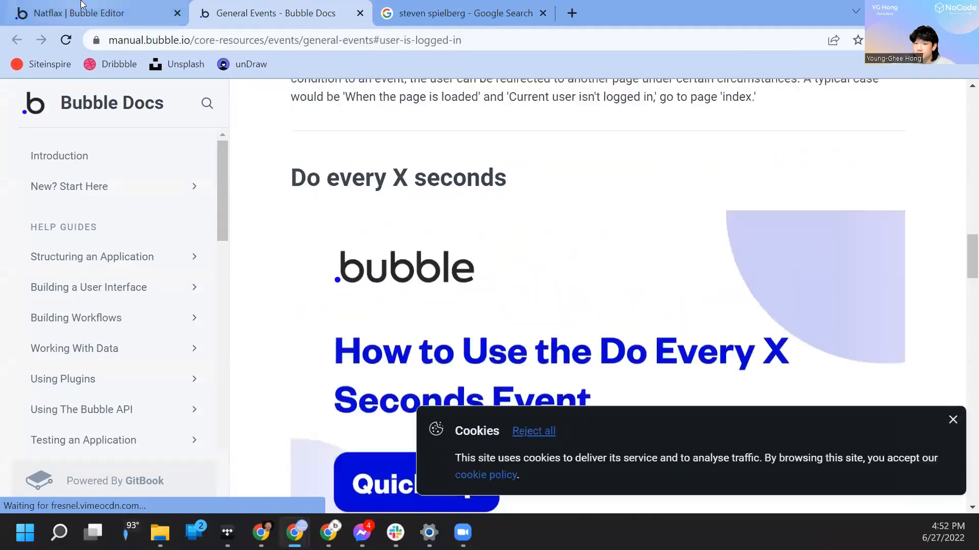
left_click(81, 5)
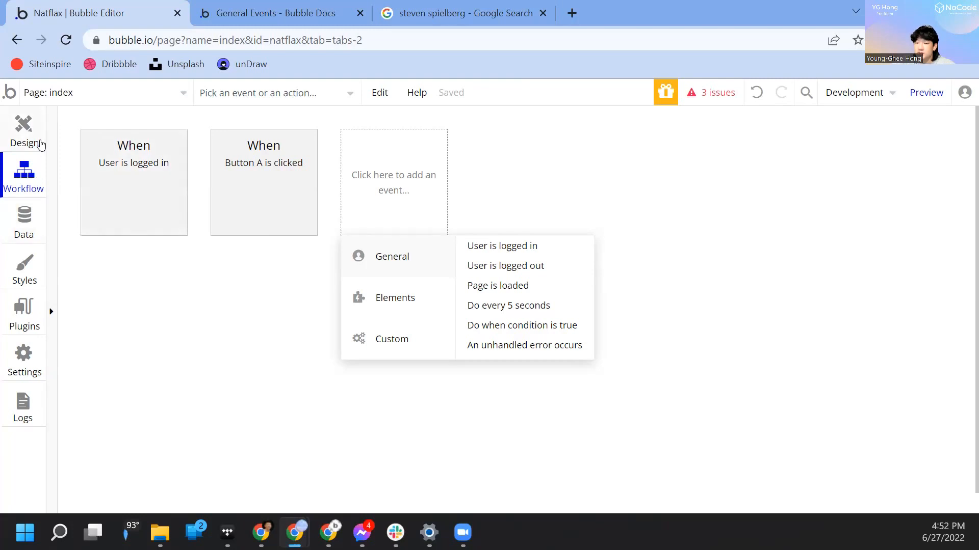
- Create a new blank page named movie_create
left_click(24, 132)
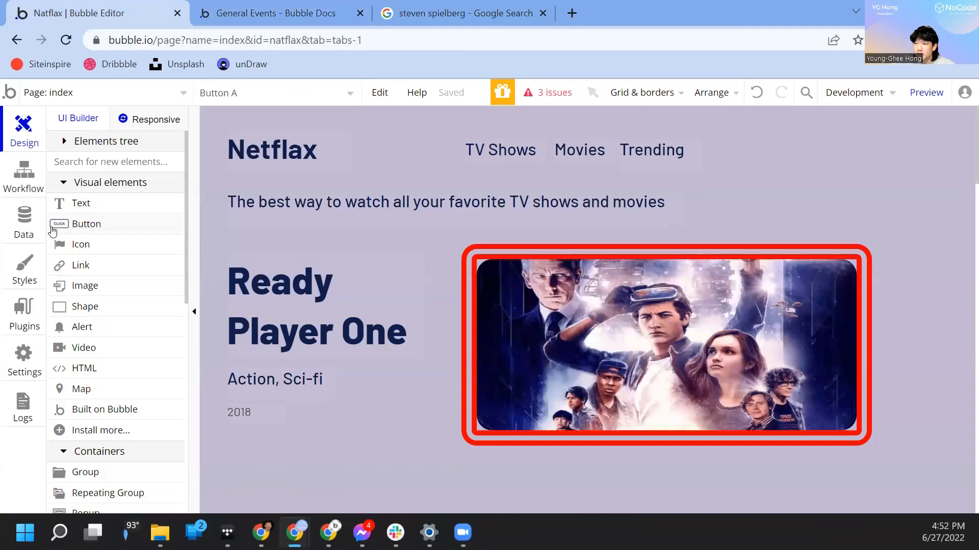
left_click(32, 226)
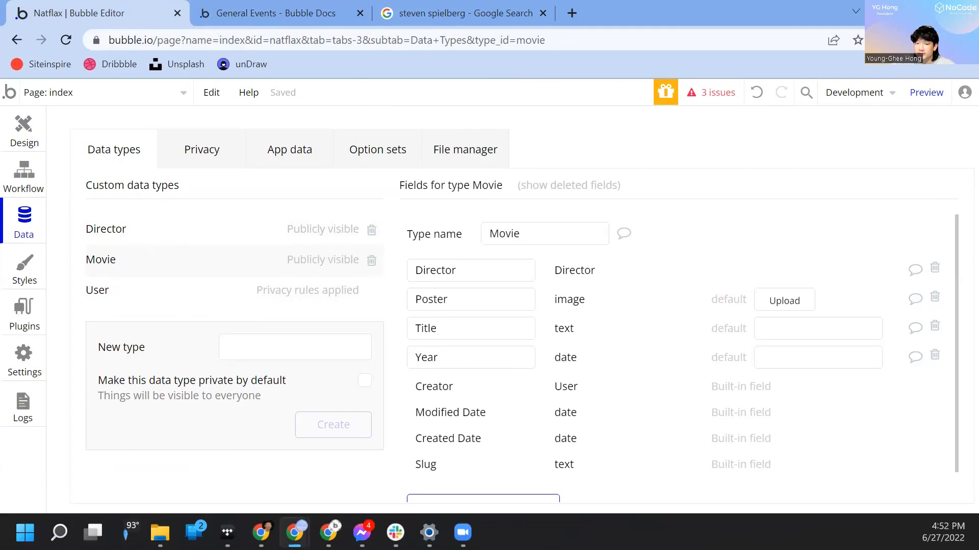
left_click(90, 92)
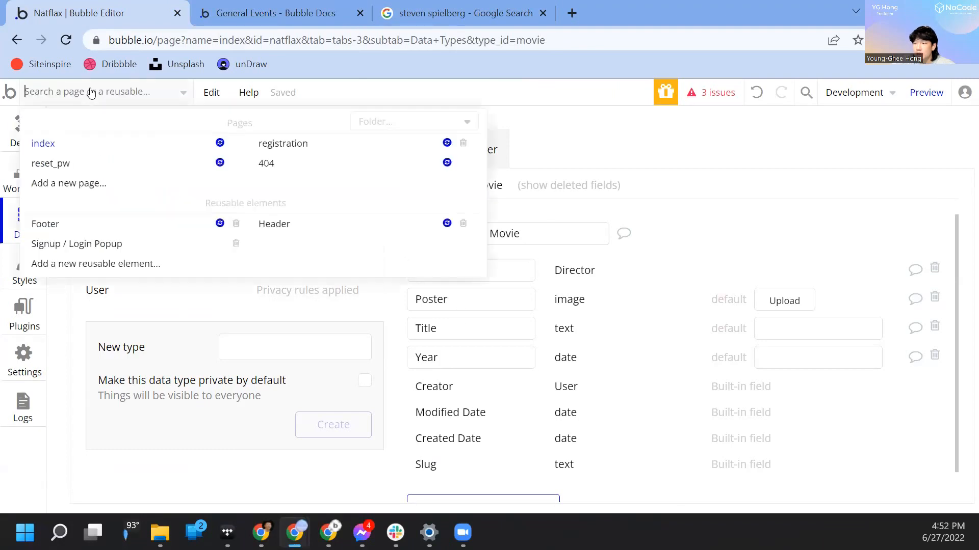
left_click(133, 186)
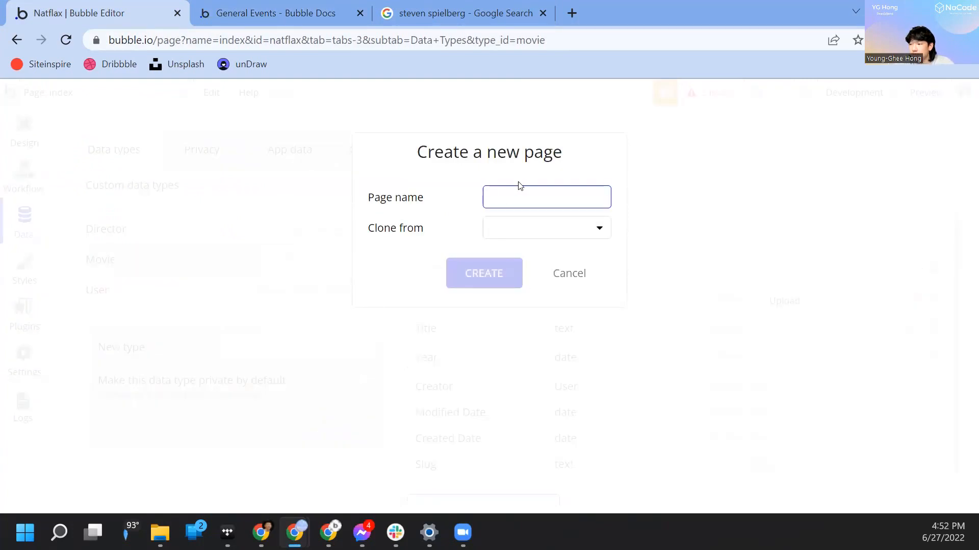
type("movie_create")
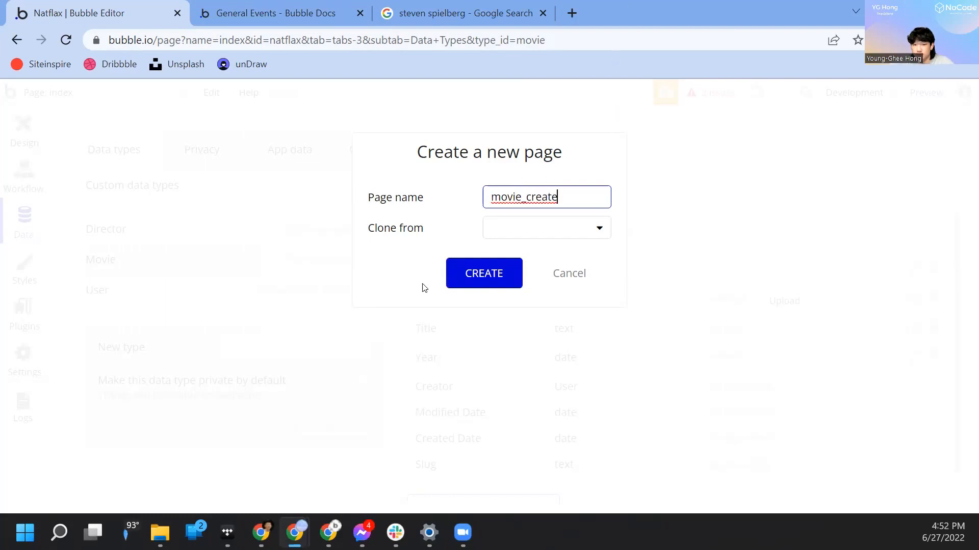
left_click(466, 284)
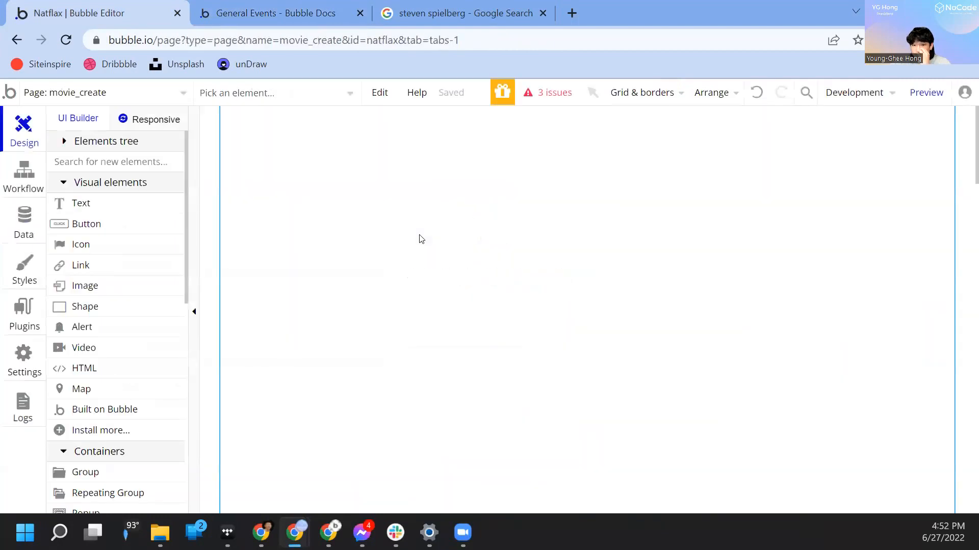
- Place an input near the top centre of the movie_create page and set its placeholder to Title
scroll(108, 265, "down", 3)
scroll(124, 363, "down", 3)
left_click(148, 313)
left_click(449, 151)
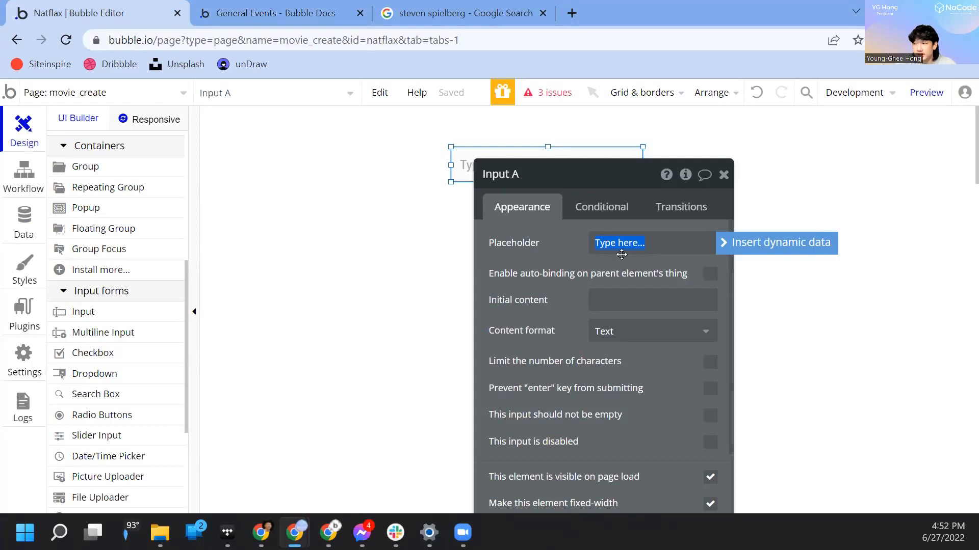
type("Title")
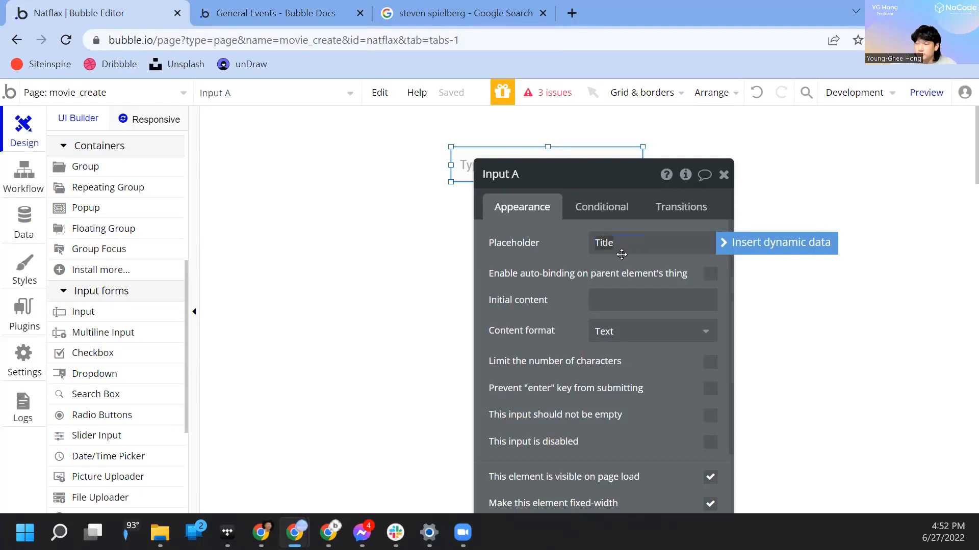
left_click_drag(726, 174, 725, 175)
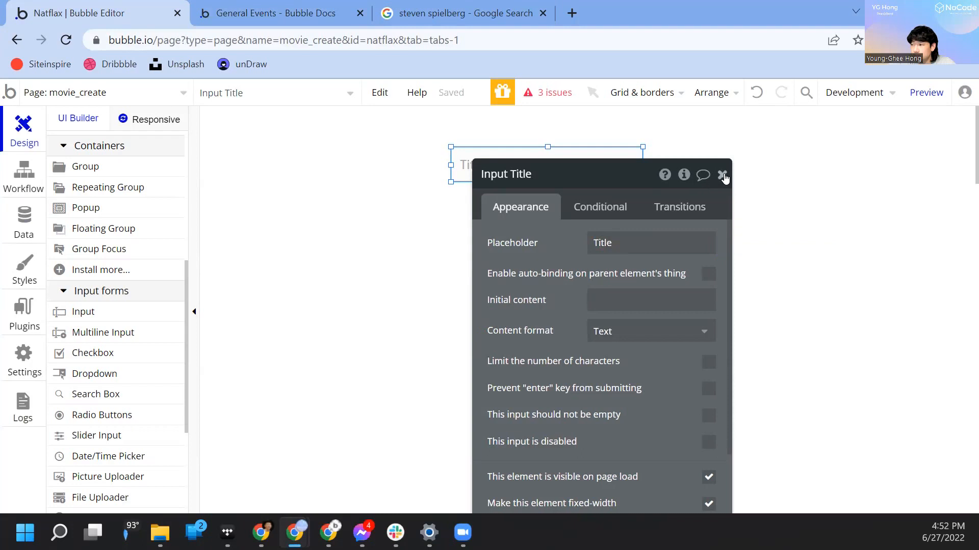
left_click(725, 176)
- Add a second input below the Title input and set its placeholder to Year, checking the Movie data type's fields for the name
left_click(109, 312)
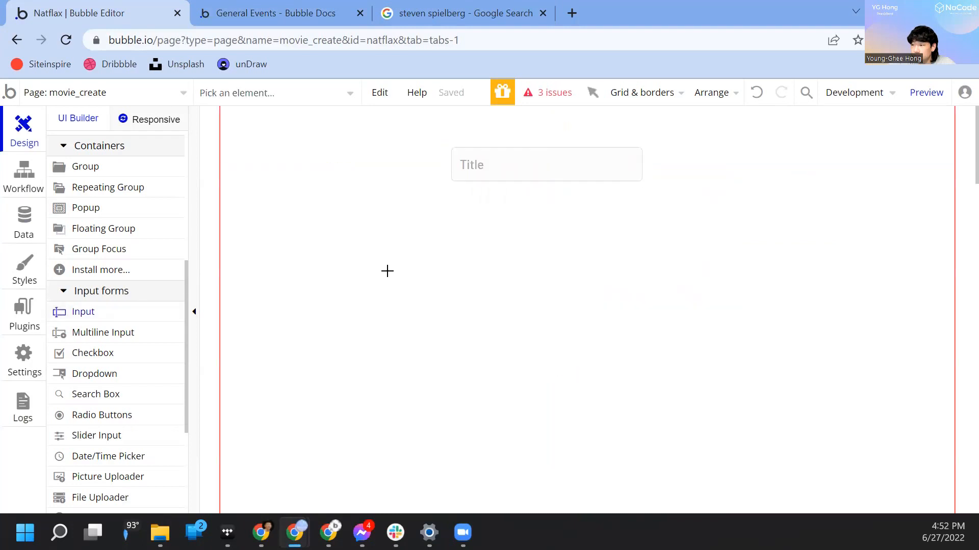
left_click(468, 206)
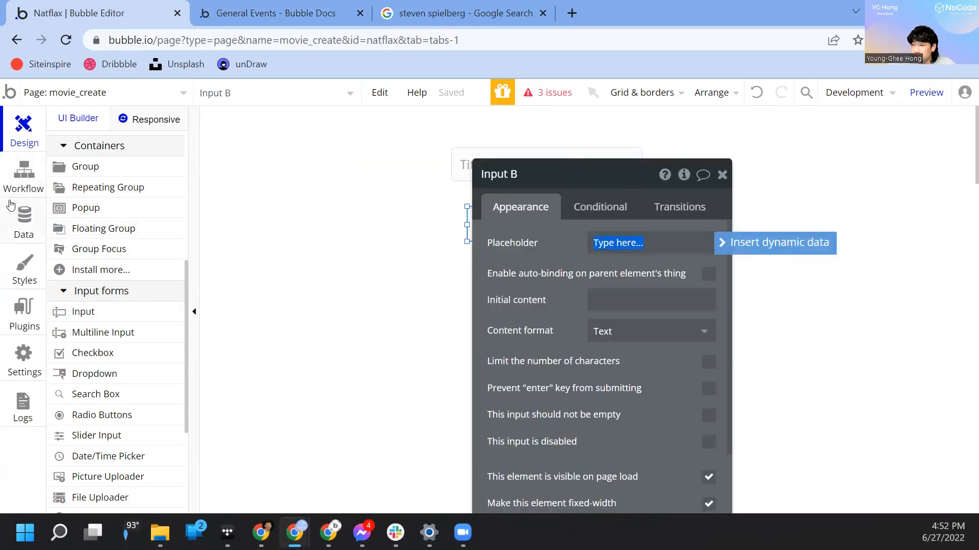
left_click(13, 214)
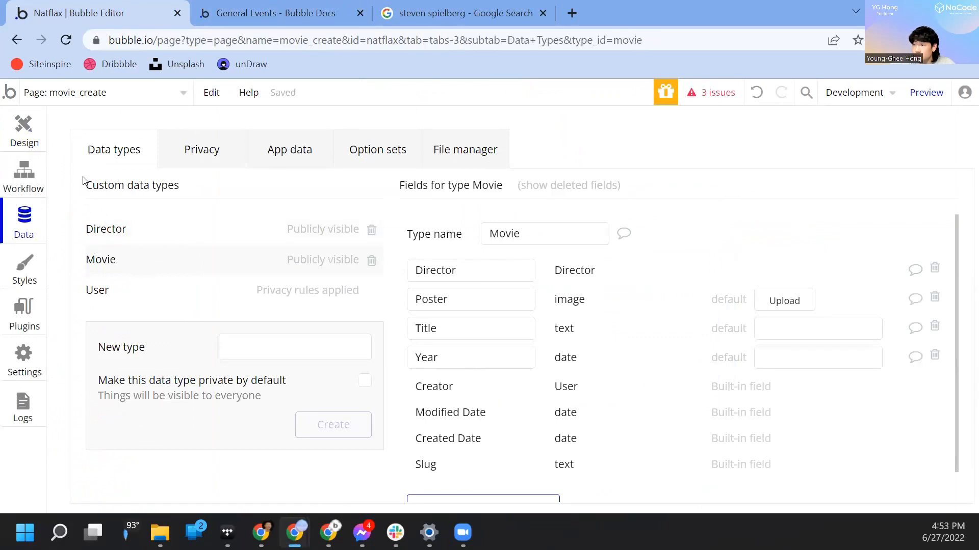
left_click(23, 141)
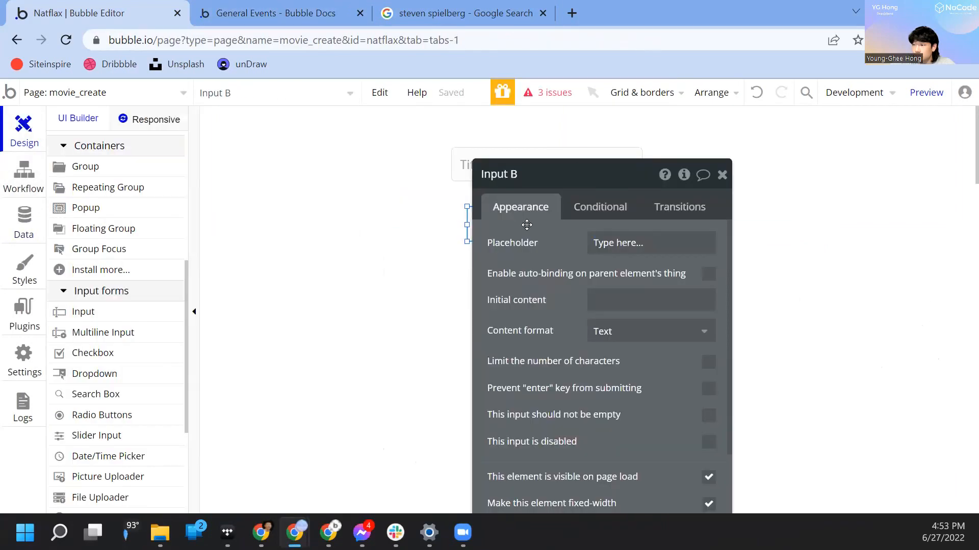
left_click(609, 249)
type("Year")
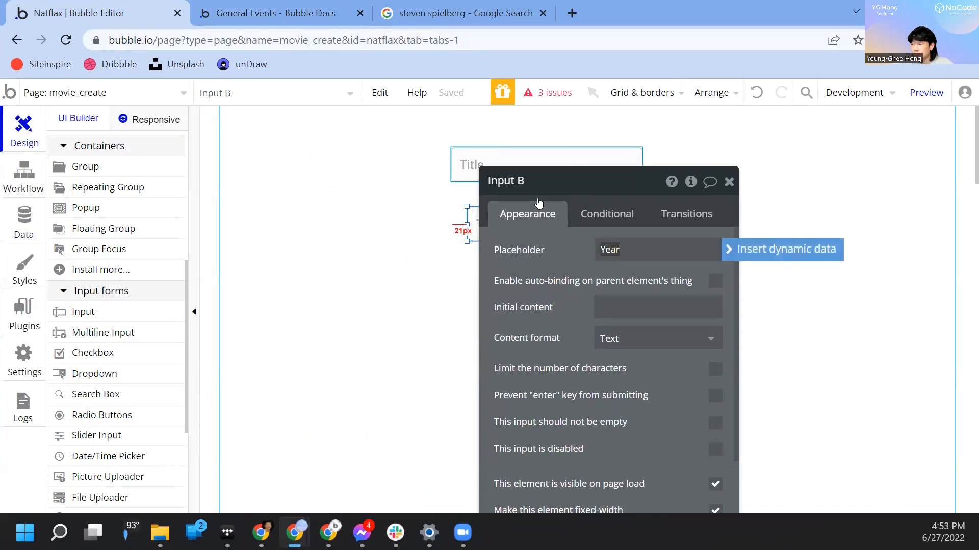
- Set the Year input's content format to Date and align it directly beneath the Title input at X 302, Y 118
left_click(639, 345)
scroll(639, 449, "down", 2)
scroll(640, 451, "down", 2)
left_click(632, 435)
left_click_drag(592, 288, 759, 272)
left_click_drag(553, 216, 533, 208)
- Add a picture uploader beneath the Year input, align it with the inputs and enlarge it to about 247 px wide
scroll(133, 350, "down", 1)
scroll(133, 351, "down", 3)
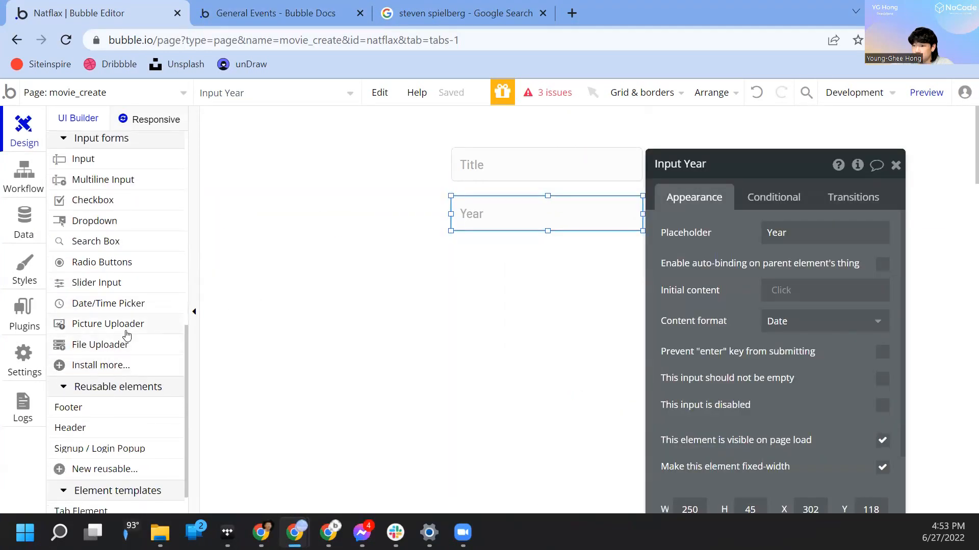
left_click(153, 327)
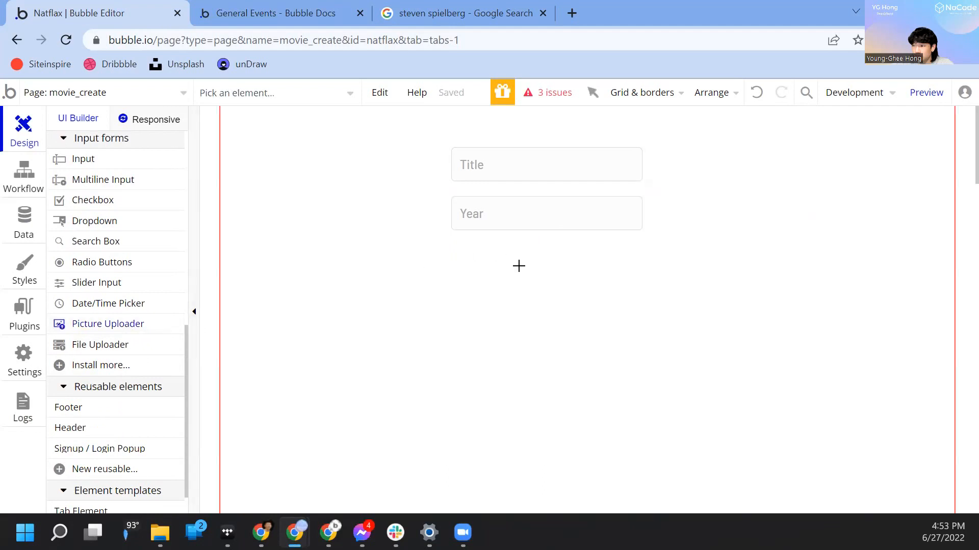
left_click(449, 258)
left_click_drag(485, 291, 487, 285)
left_click_drag(551, 359, 658, 434)
left_click(894, 164)
double_click(566, 332)
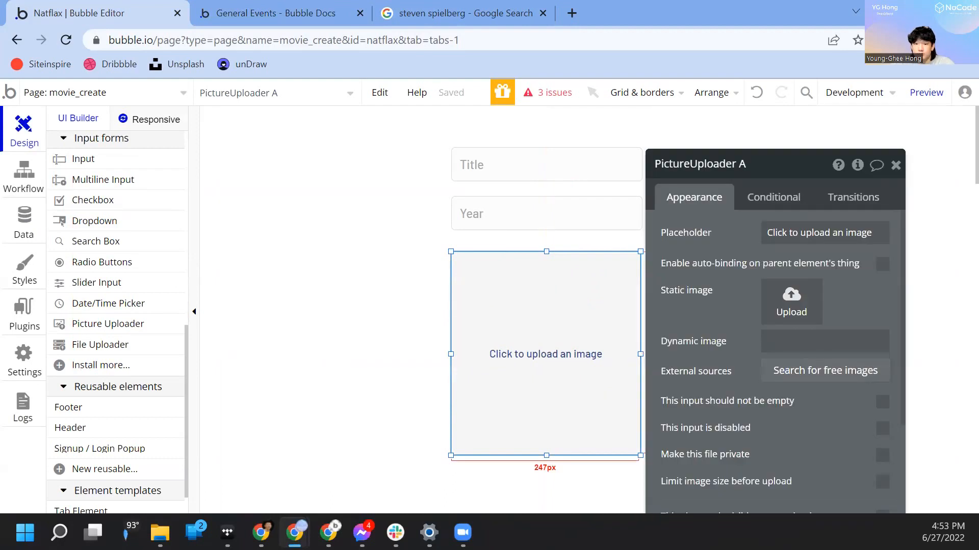
- Add a button labelled Create Movie below the picture uploader and align it with the uploader's left edge at X 302, Y 490
left_click(384, 295)
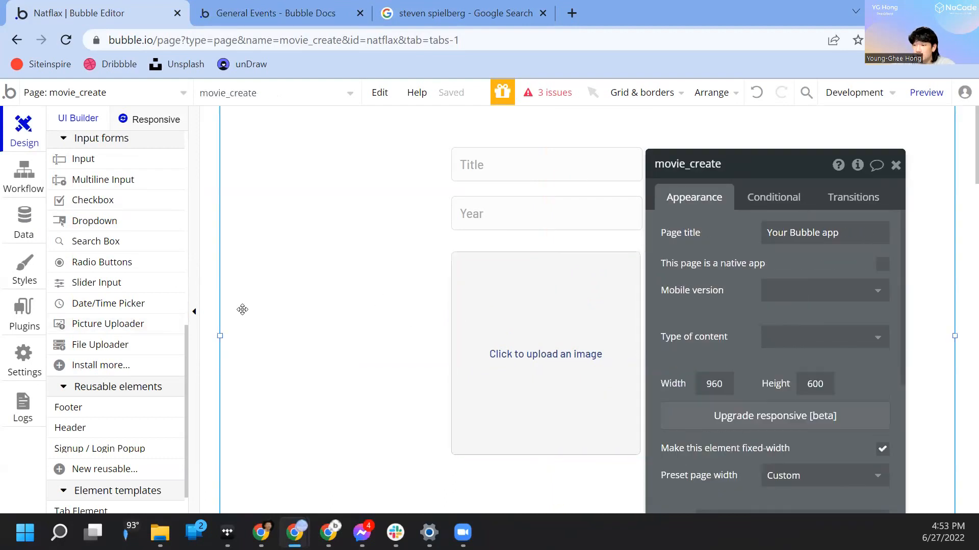
scroll(131, 399, "up", 5)
scroll(117, 228, "up", 3)
left_click(83, 222)
scroll(475, 387, "down", 3)
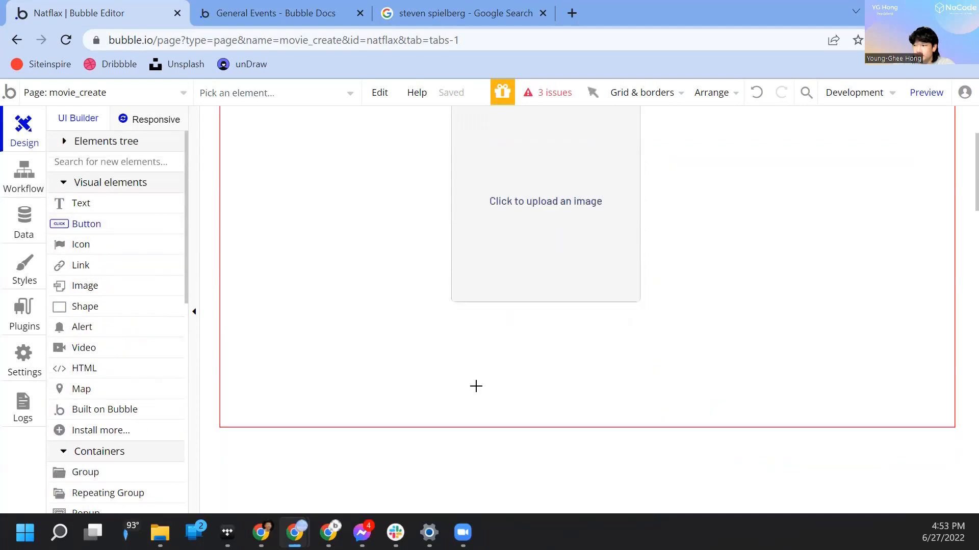
left_click(456, 334)
type("Submi")
type("Cre")
type("ate Movie")
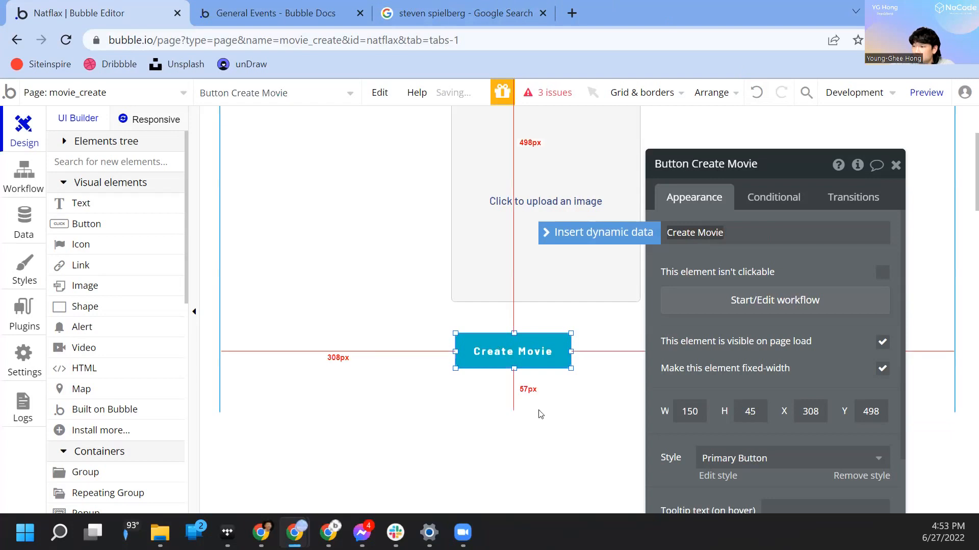
left_click_drag(514, 342, 513, 335)
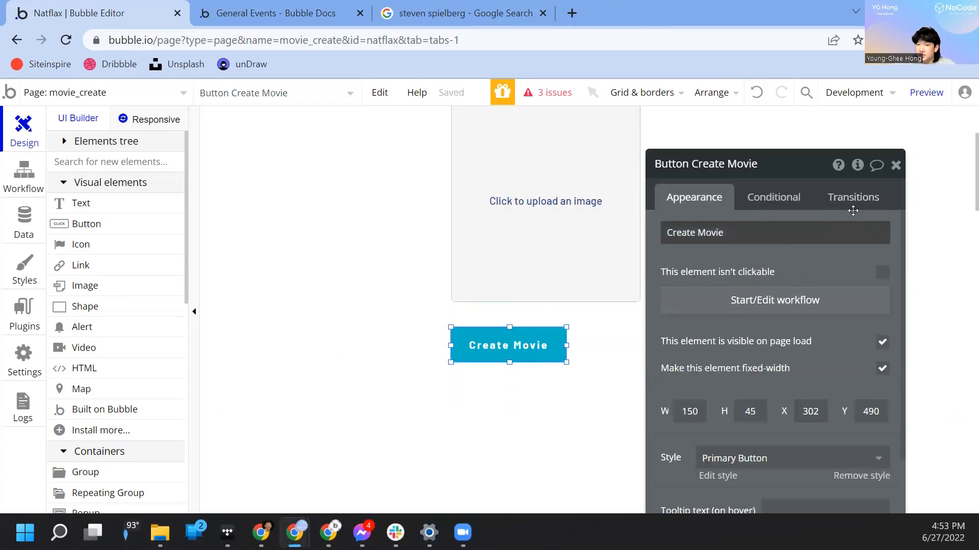
- Preview the movie_create page and fill in the test entry with title test and year 01/01/2000
left_click(935, 94)
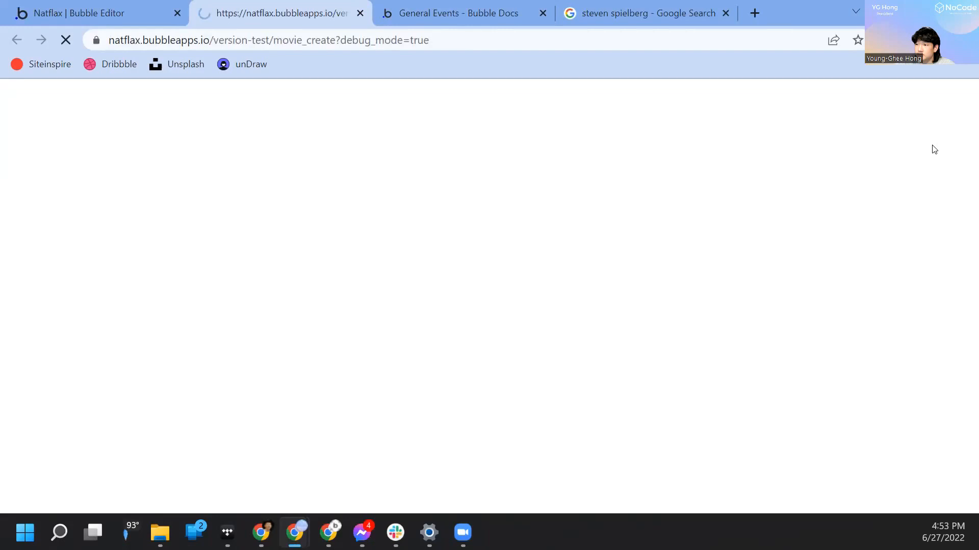
left_click(450, 130)
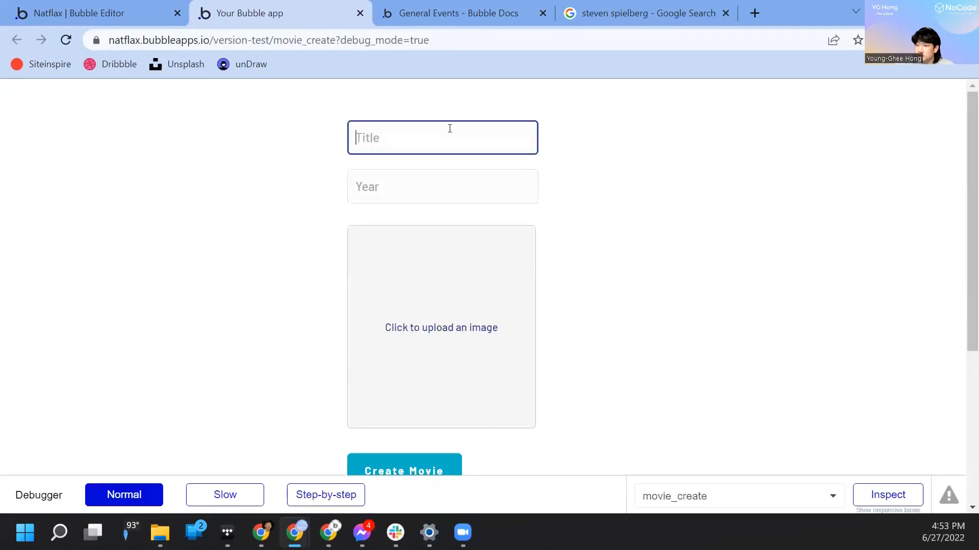
type("test")
left_click(473, 172)
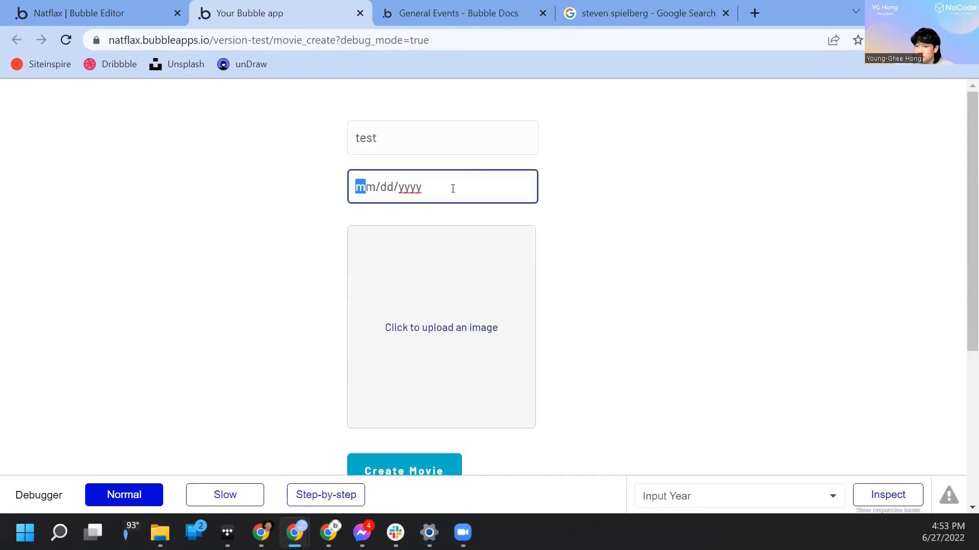
type("01012000")
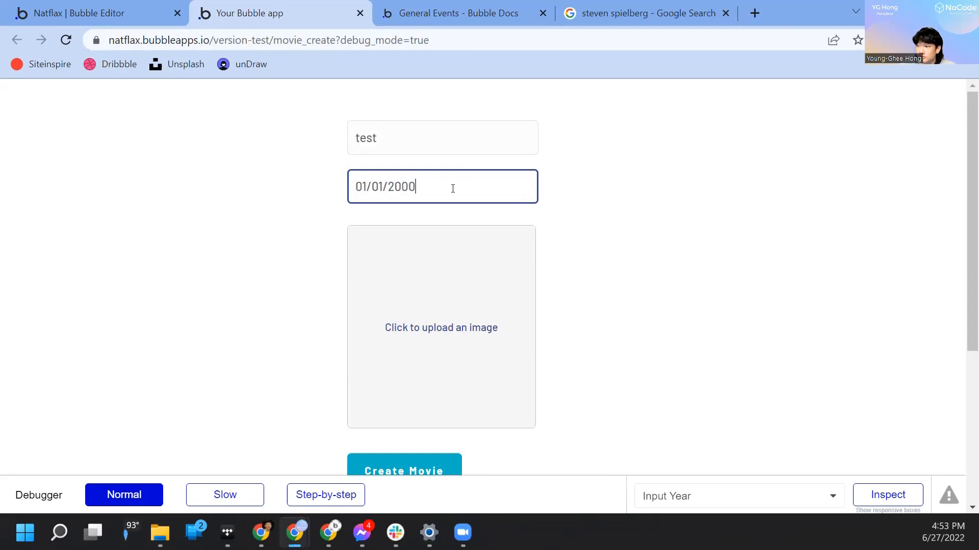
- Test the preview's picture uploader by uploading the Guardians of the Galaxy image from the Learning folder's subfolders
left_click(387, 240)
double_click(189, 125)
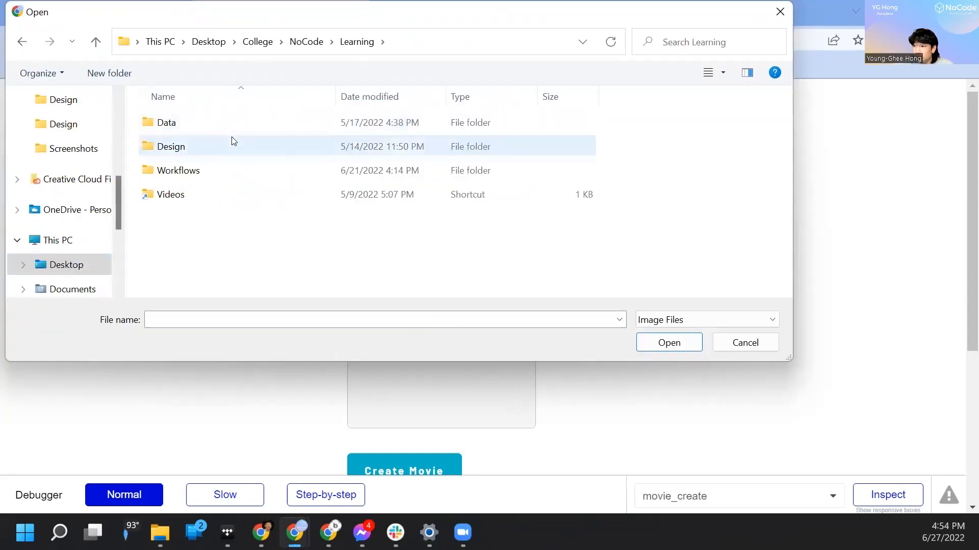
double_click(226, 177)
double_click(205, 155)
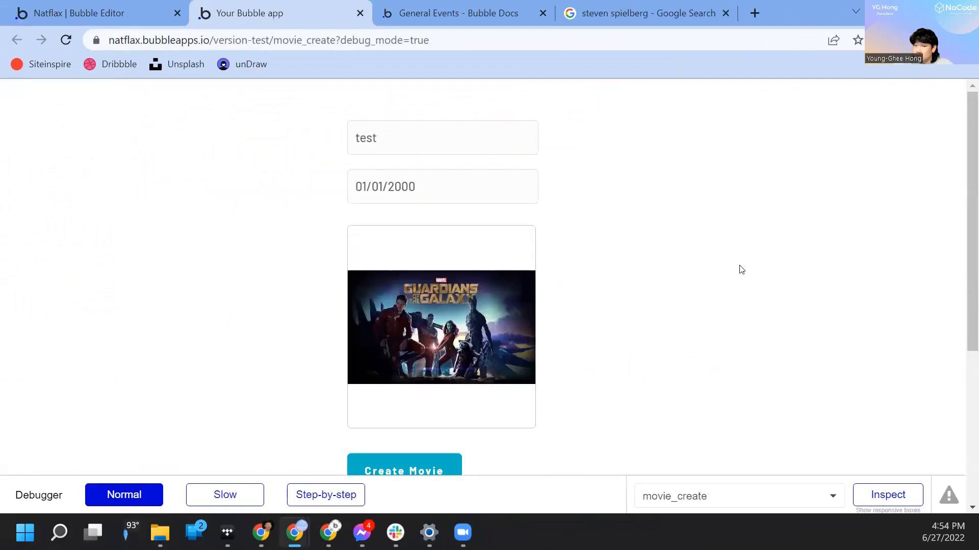
scroll(742, 270, "down", 3)
scroll(742, 270, "up", 3)
scroll(741, 270, "down", 2)
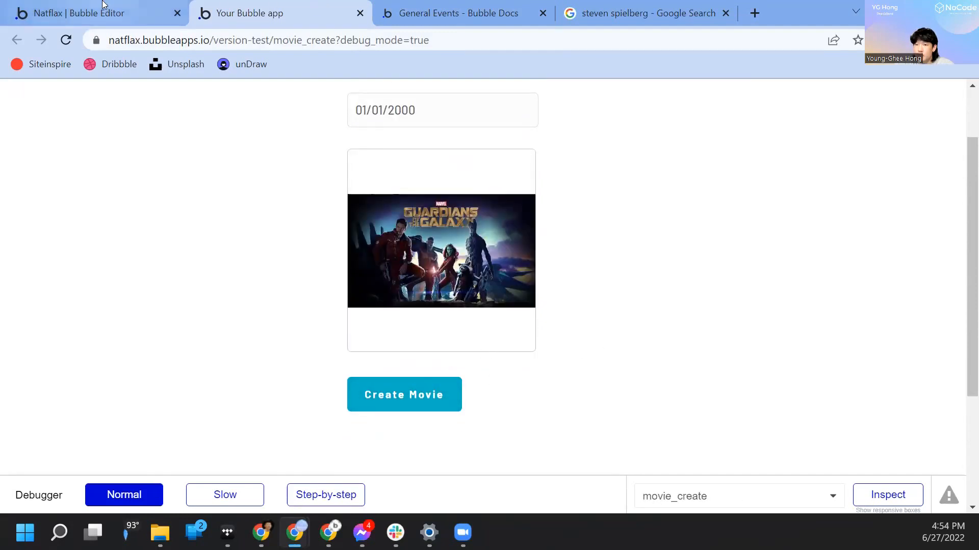
- Return to the Bubble editor and start a workflow that runs when the Create Movie button is clicked
left_click(120, 9)
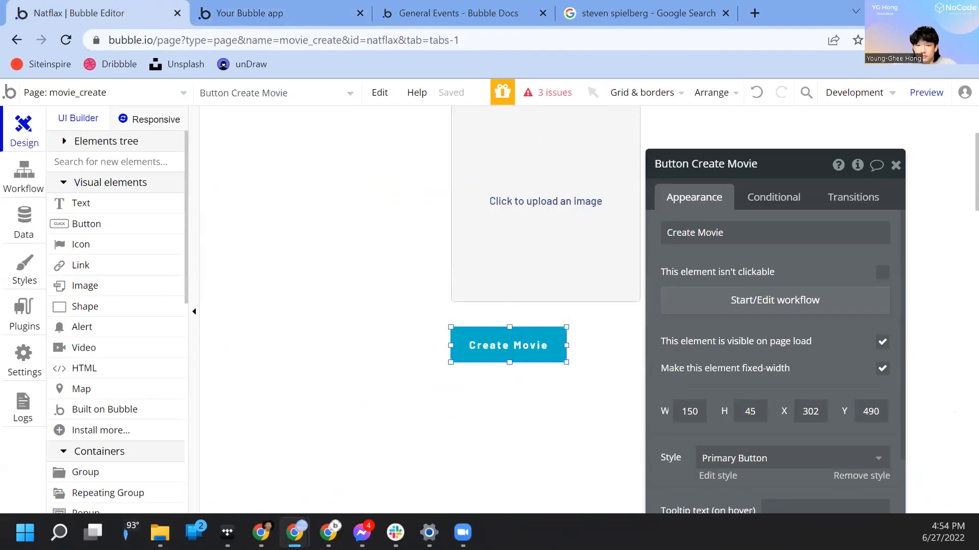
left_click(385, 304)
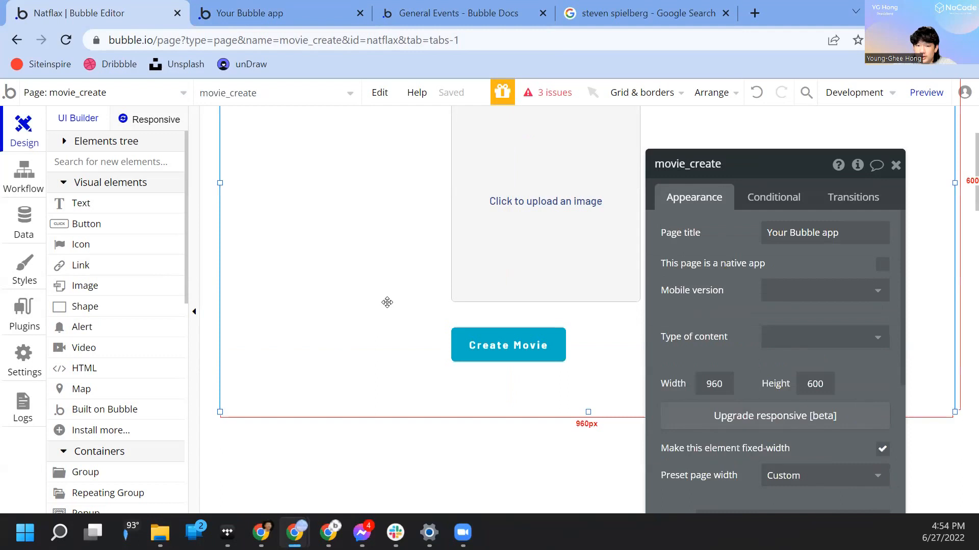
left_click(494, 345)
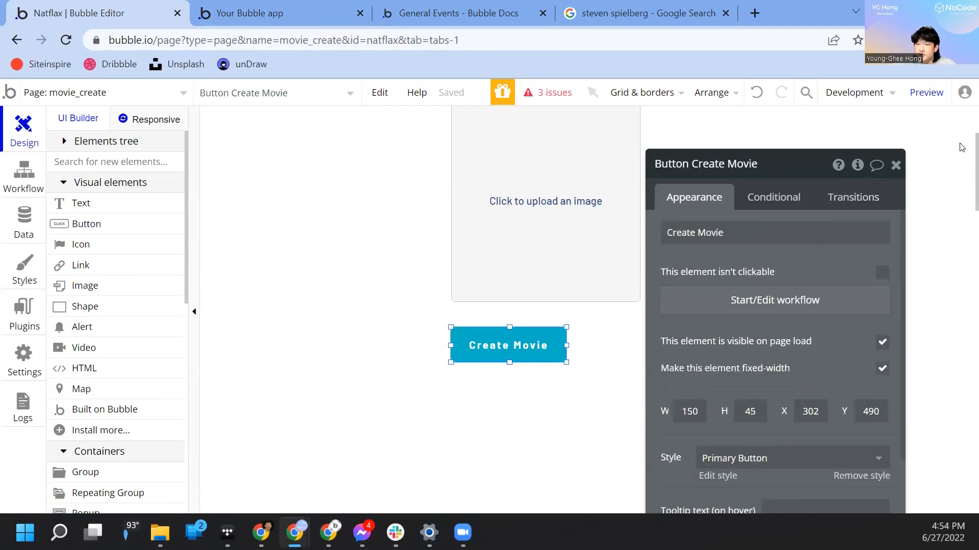
left_click(896, 165)
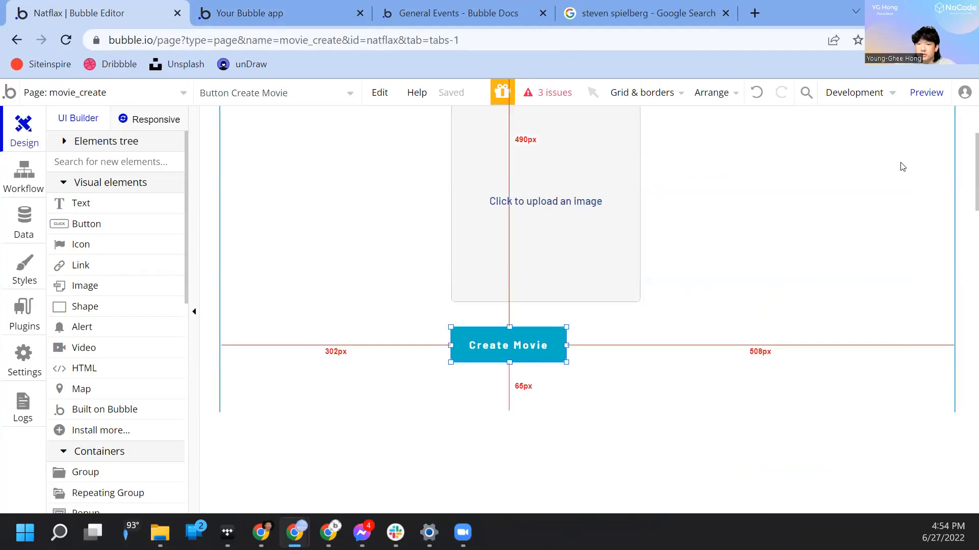
double_click(556, 348)
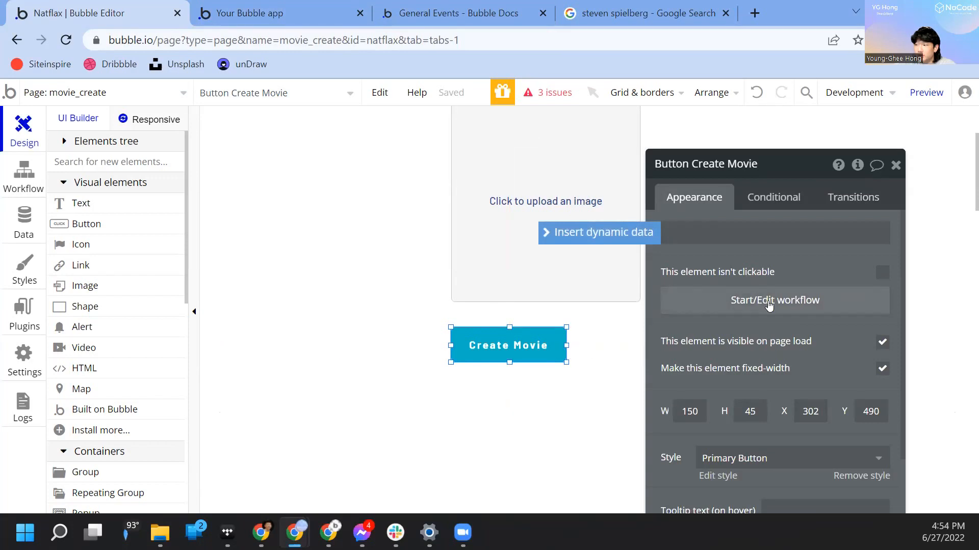
left_click(801, 310)
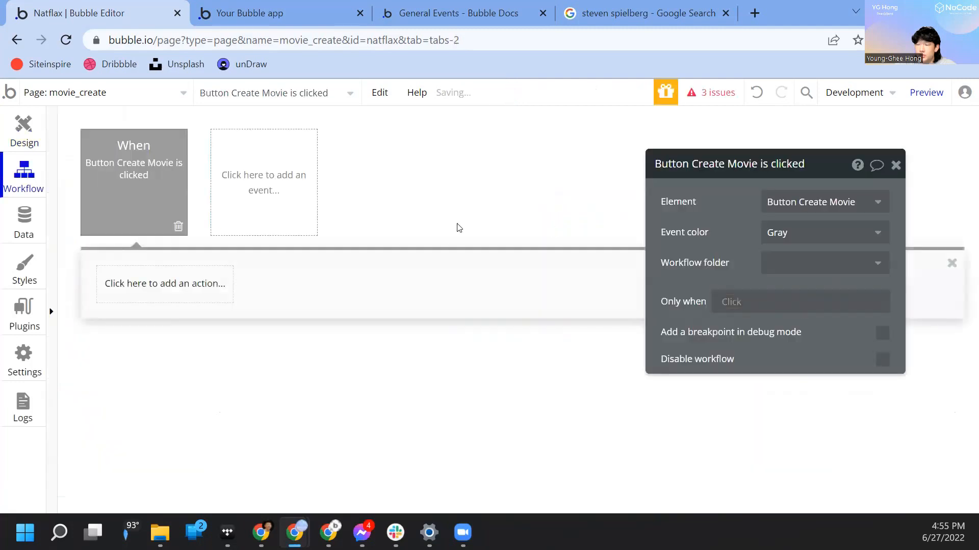
mouse_move(116, 183)
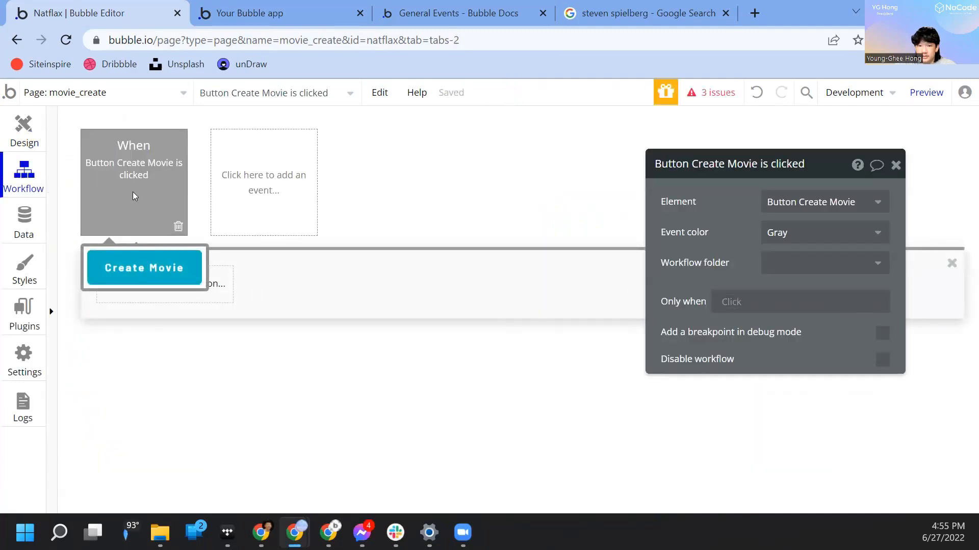
left_click(24, 132)
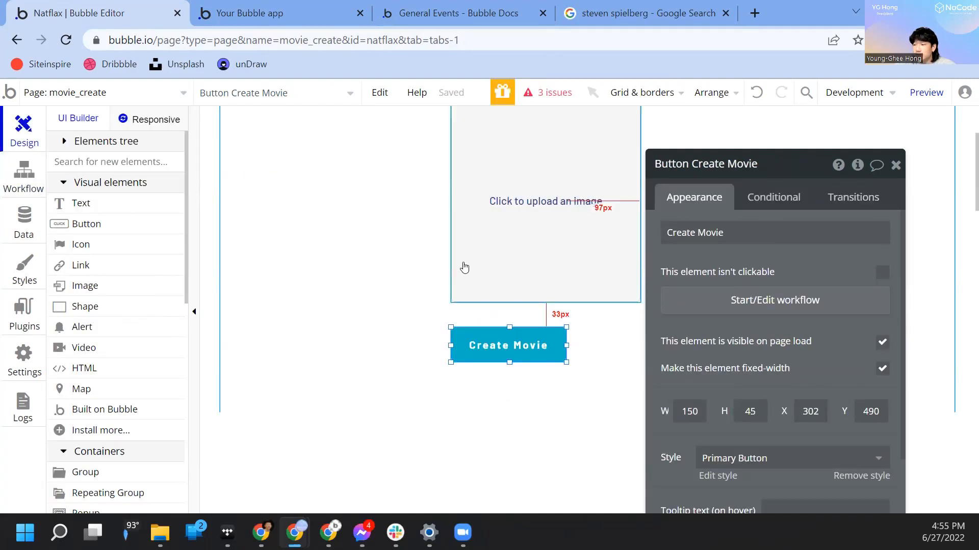
left_click(27, 192)
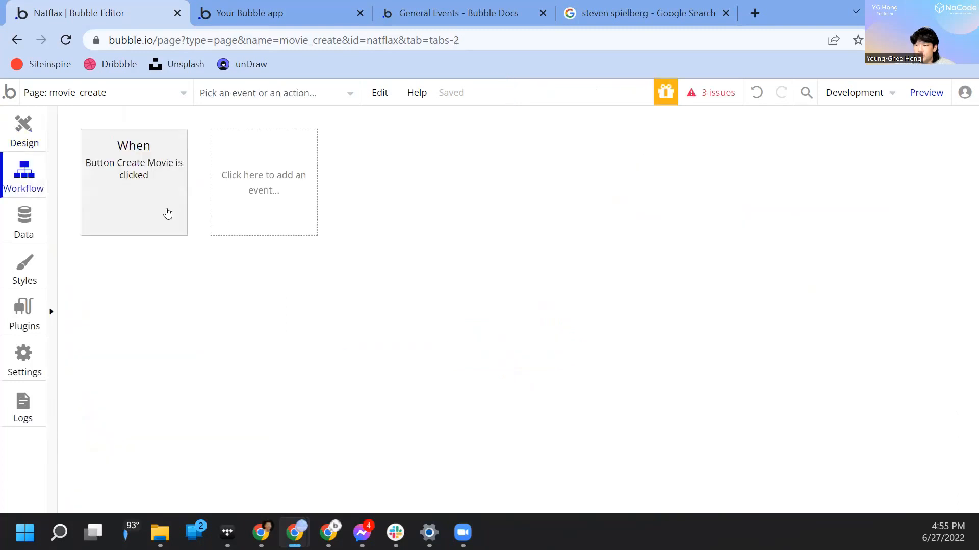
left_click(278, 219)
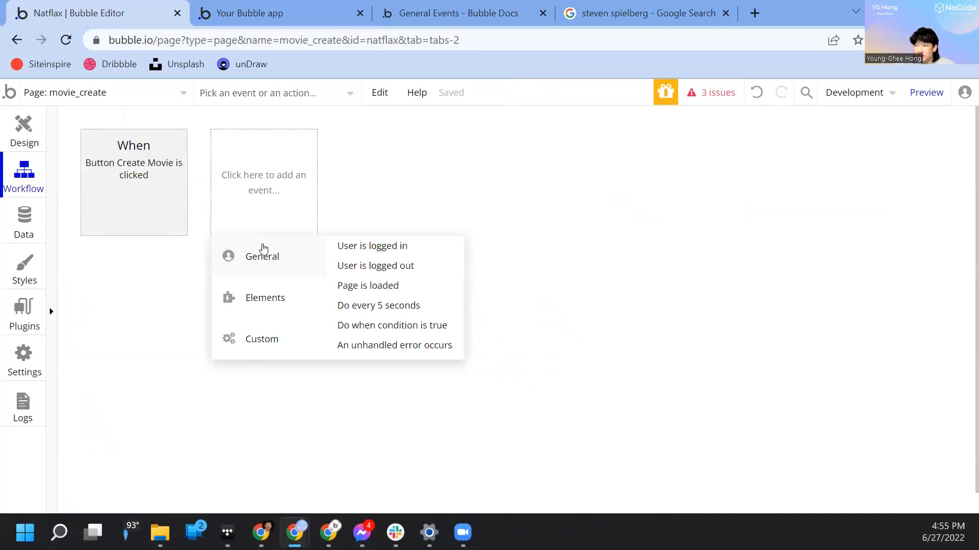
mouse_move(251, 314)
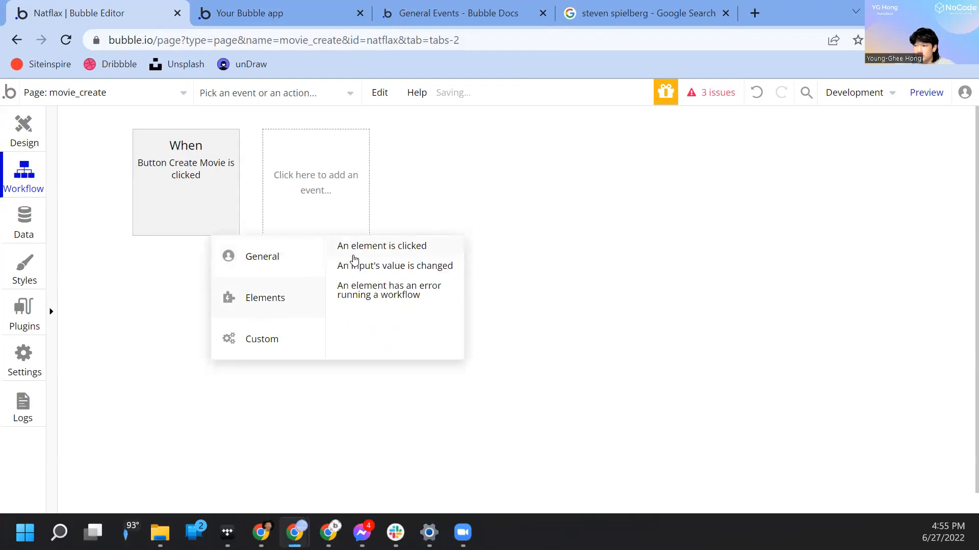
left_click(354, 256)
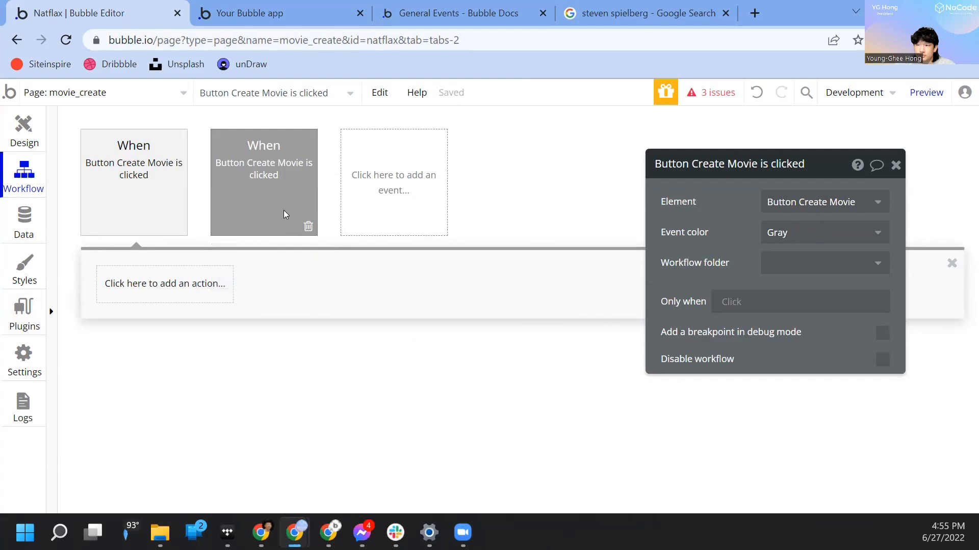
left_click(308, 226)
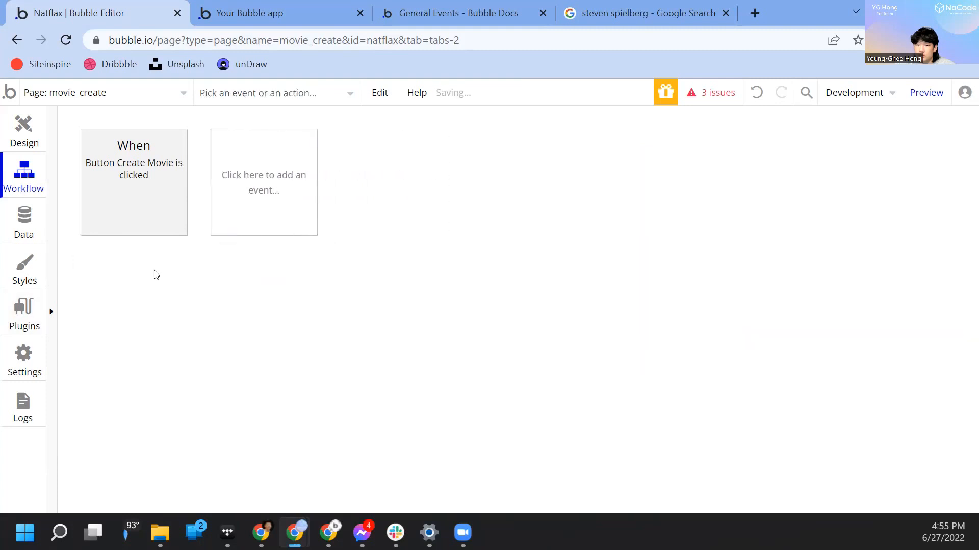
- Add a Create a new thing action to the Create Movie button's click workflow and set its type to Movie
left_click(136, 173)
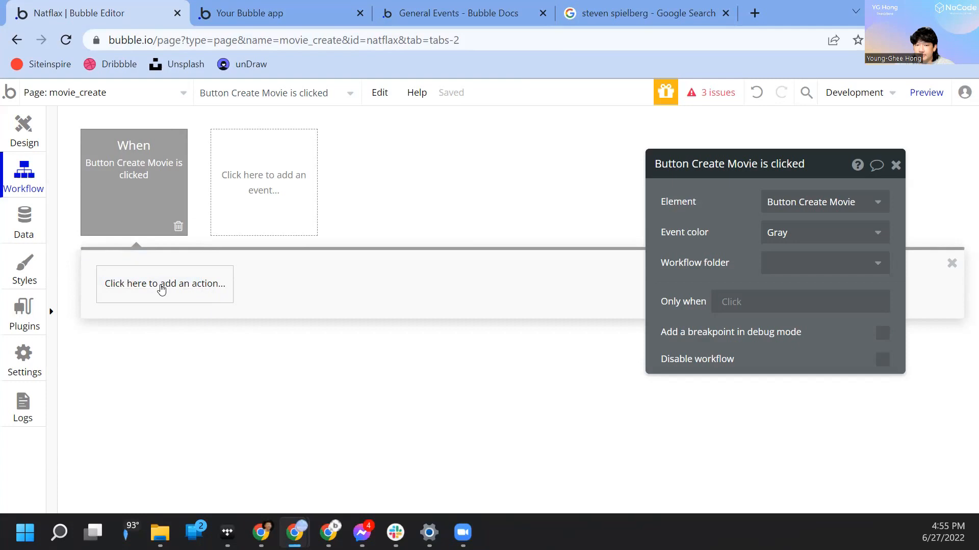
left_click(174, 299)
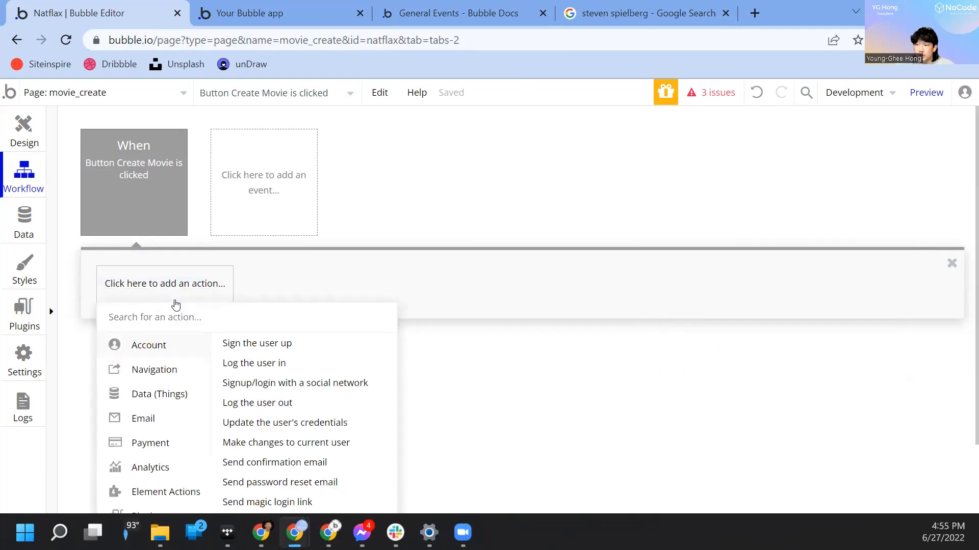
mouse_move(150, 397)
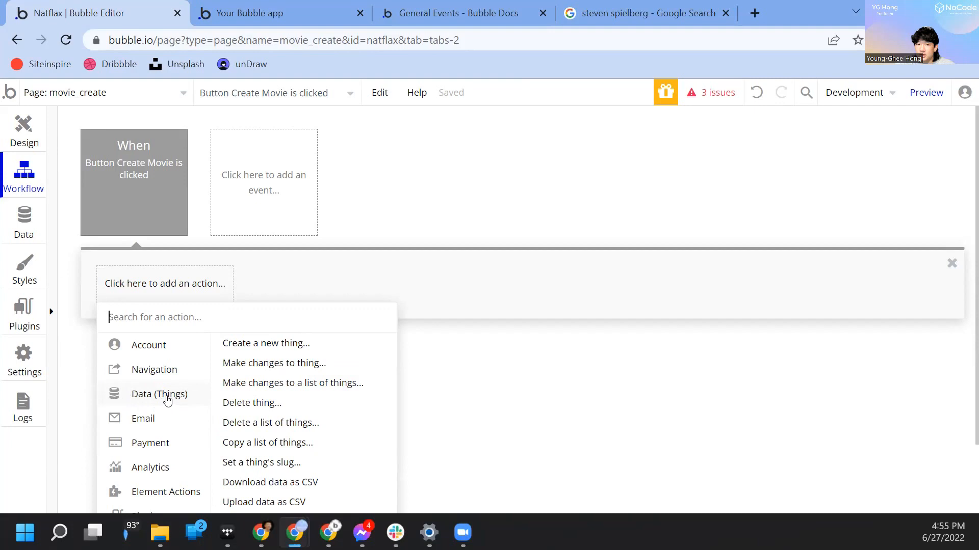
left_click(257, 344)
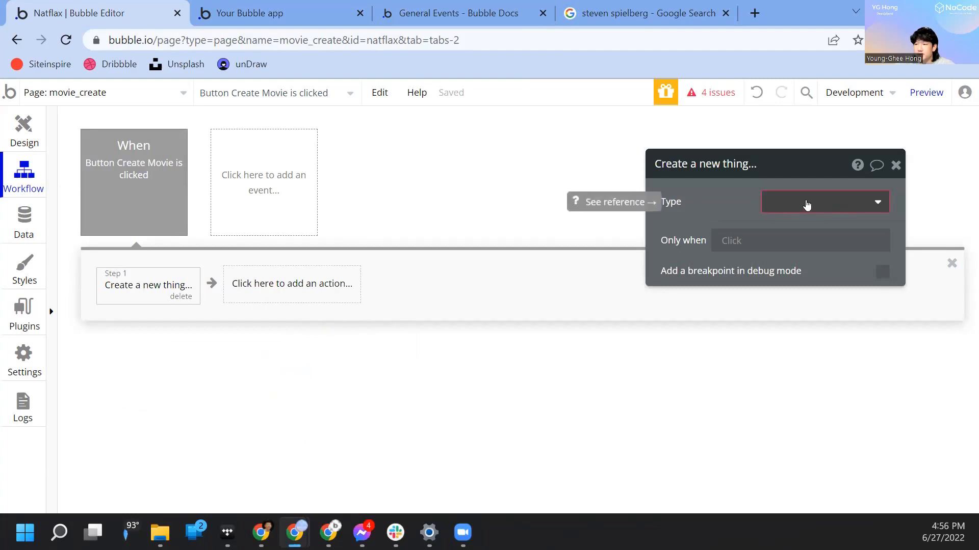
left_click(806, 204)
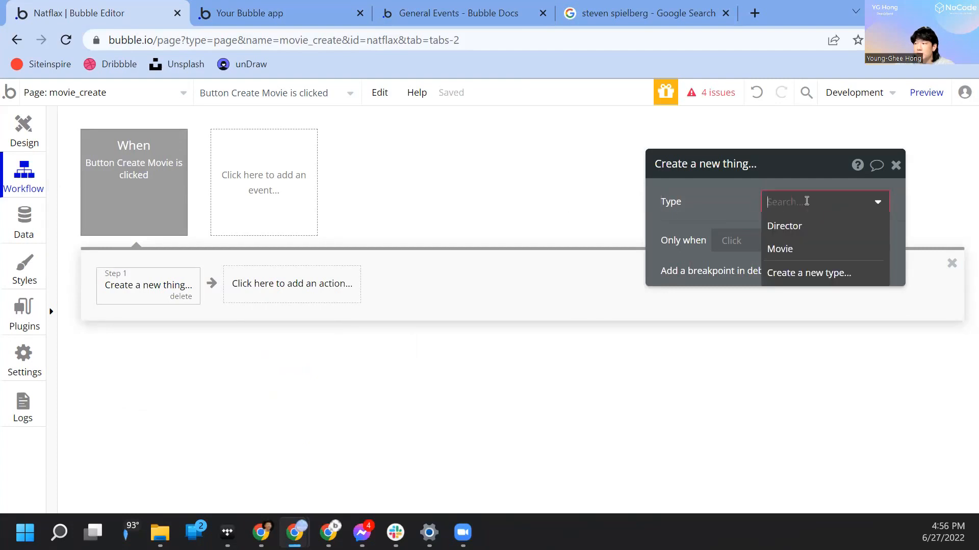
left_click(807, 251)
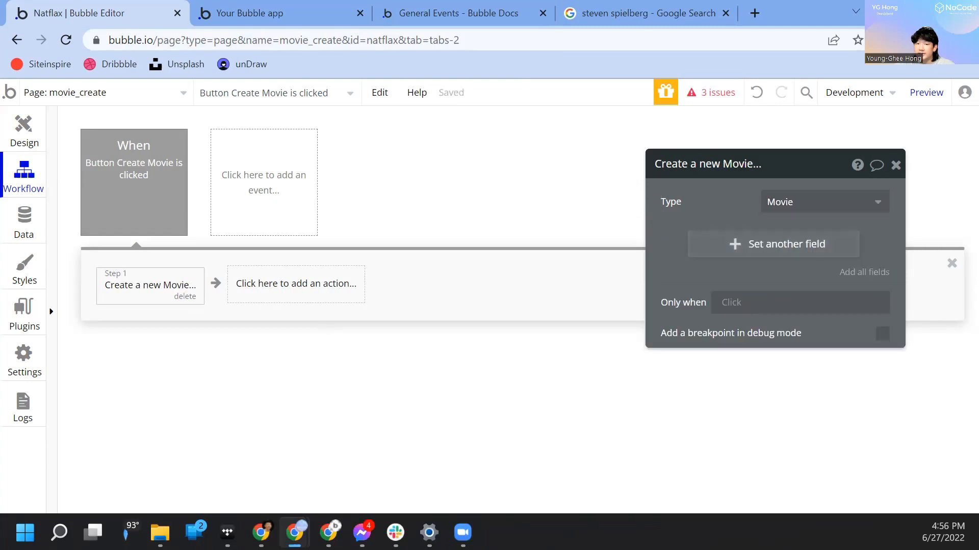
- Set the new Movie's Title field to Input Title's value
left_click(785, 251)
left_click(680, 240)
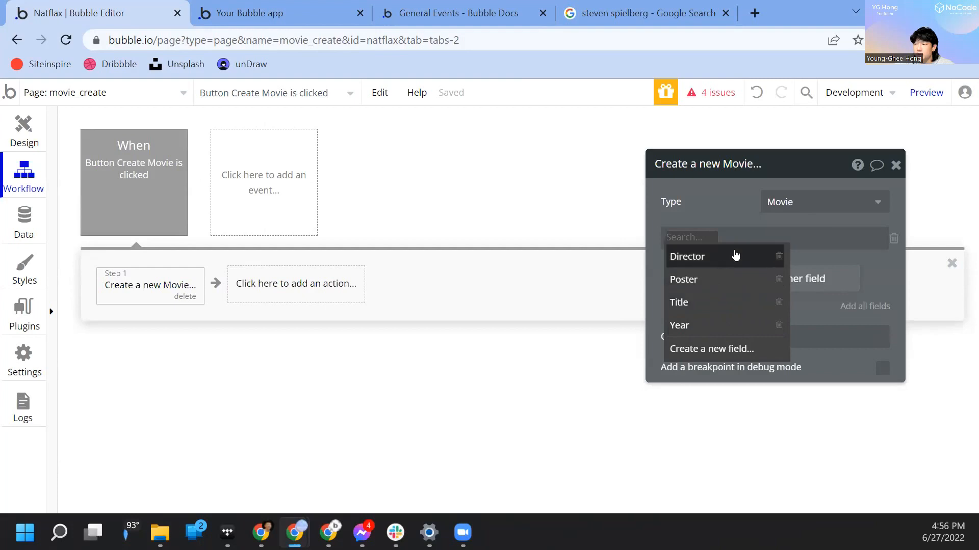
left_click(737, 311)
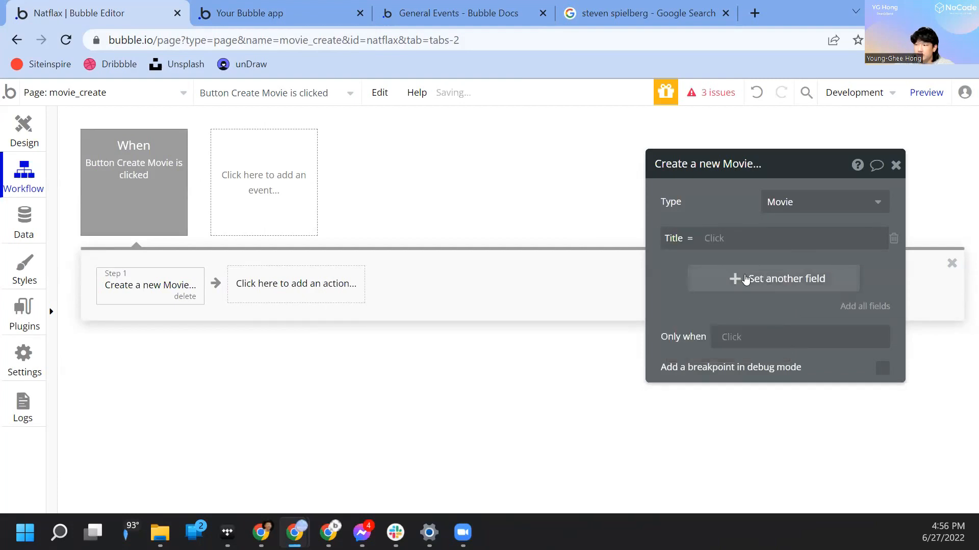
left_click(715, 238)
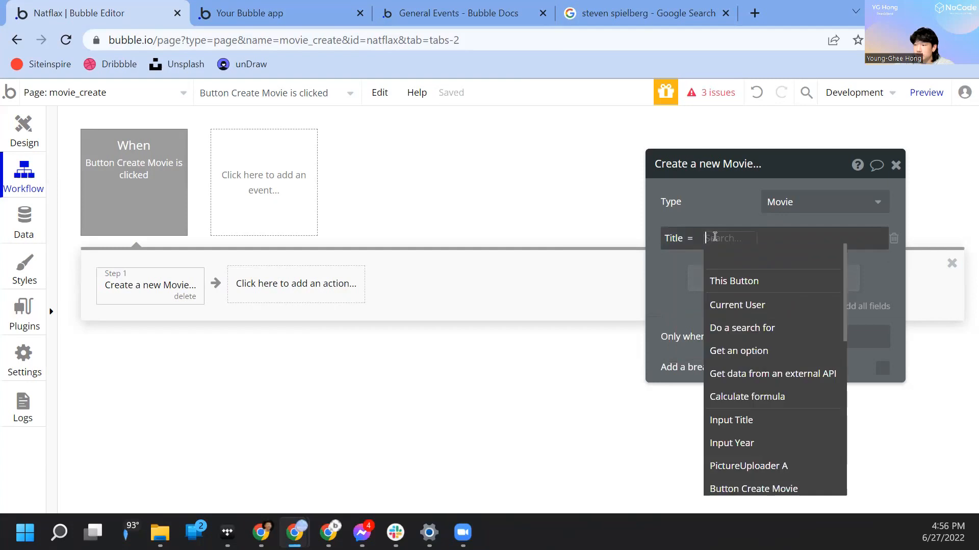
left_click(771, 431)
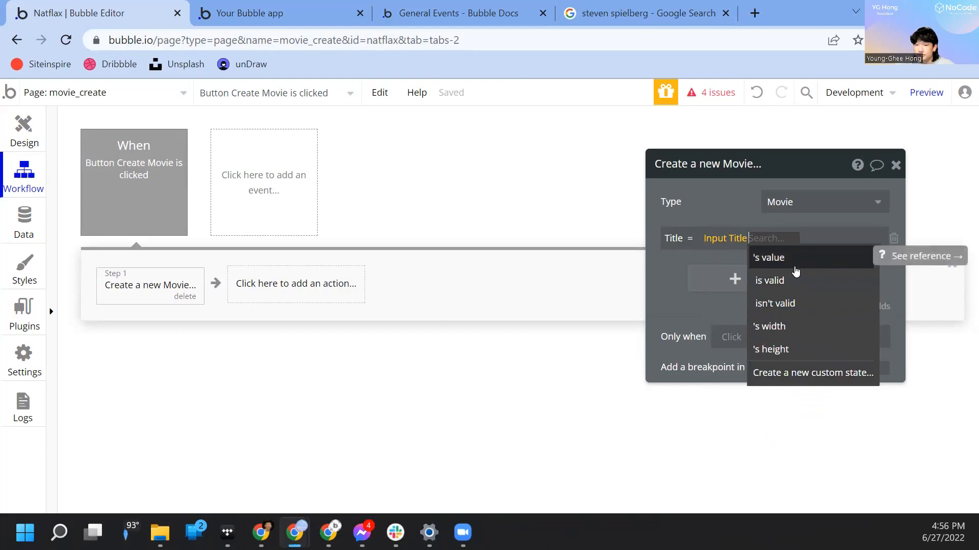
left_click(810, 263)
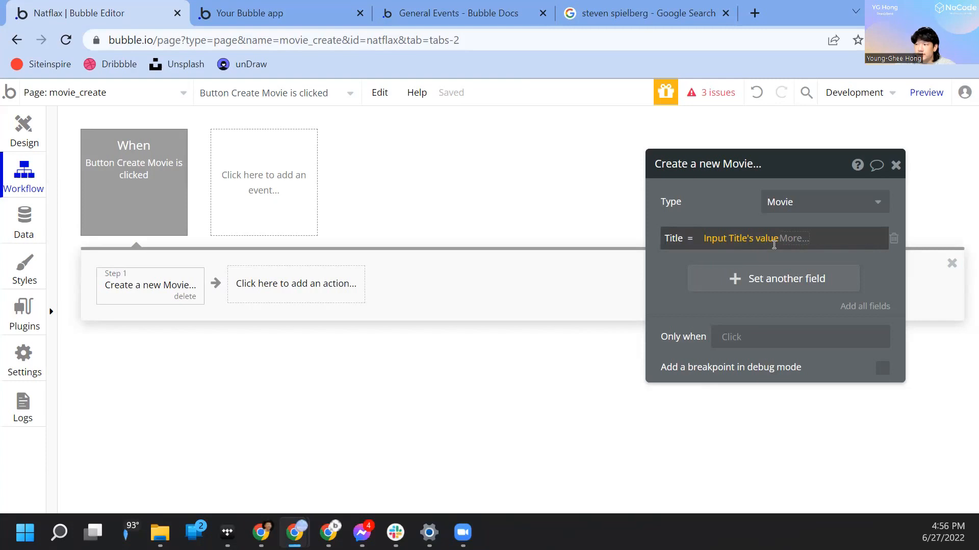
- Set the new Movie's Year field to Input Year's value
left_click(755, 276)
left_click(687, 272)
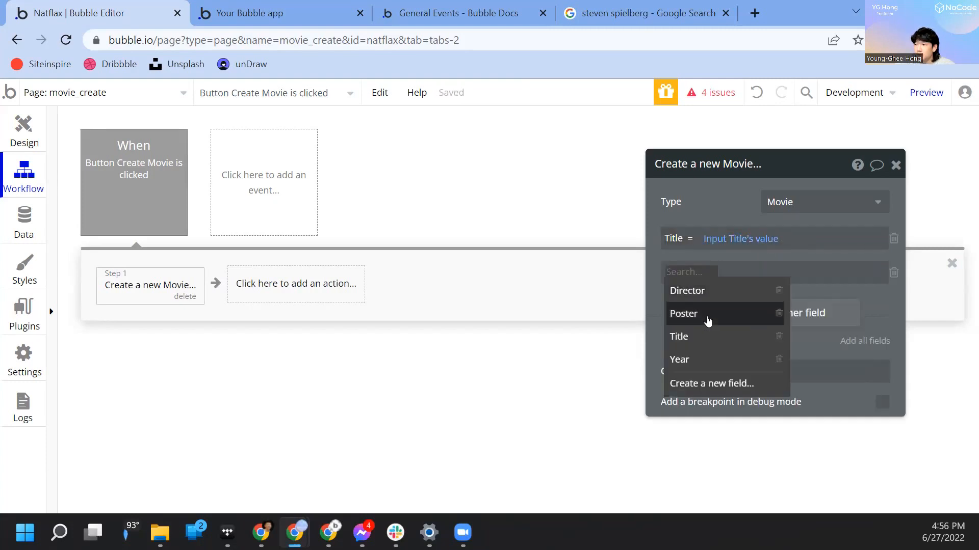
left_click(704, 362)
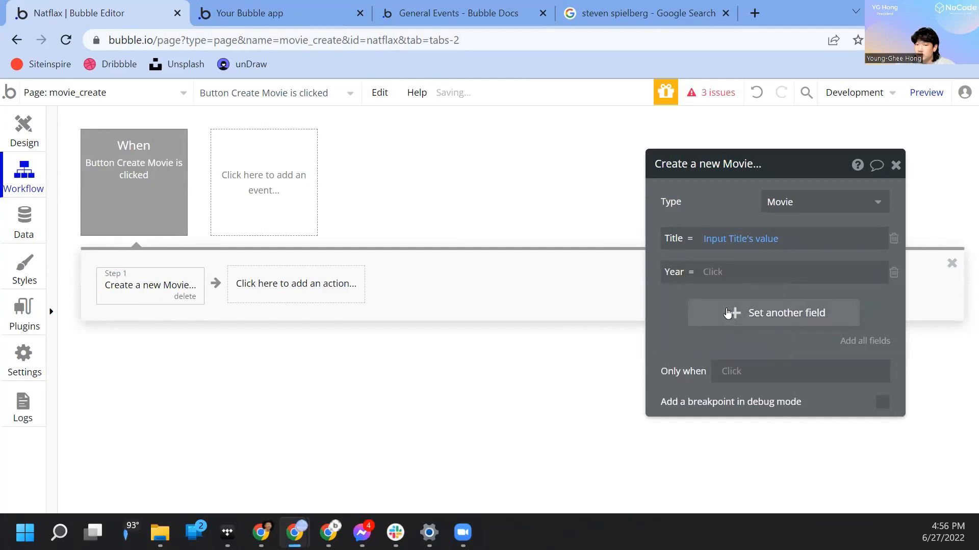
left_click(719, 274)
scroll(749, 376, "down", 3)
left_click(744, 401)
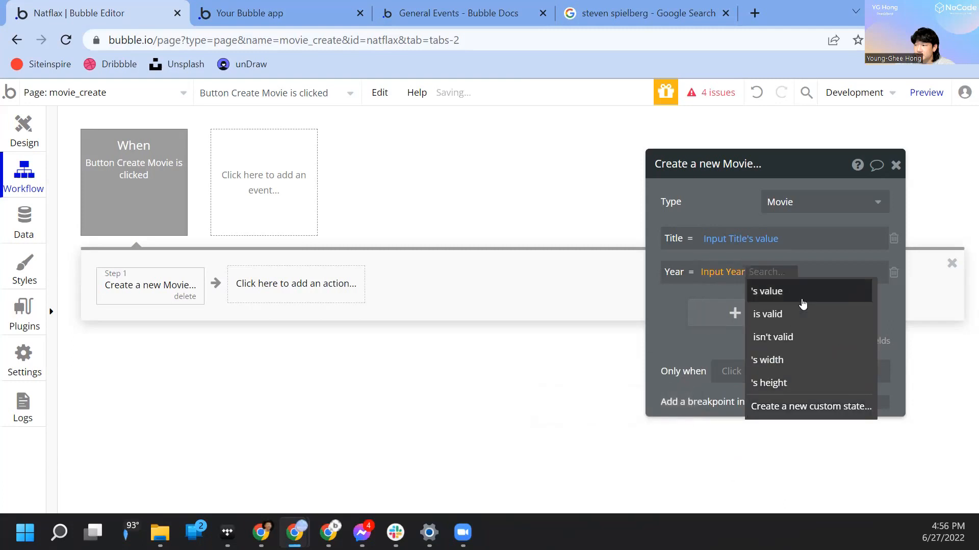
left_click(802, 292)
- Set the new Movie's Poster field to PictureUploader A's value
left_click(778, 310)
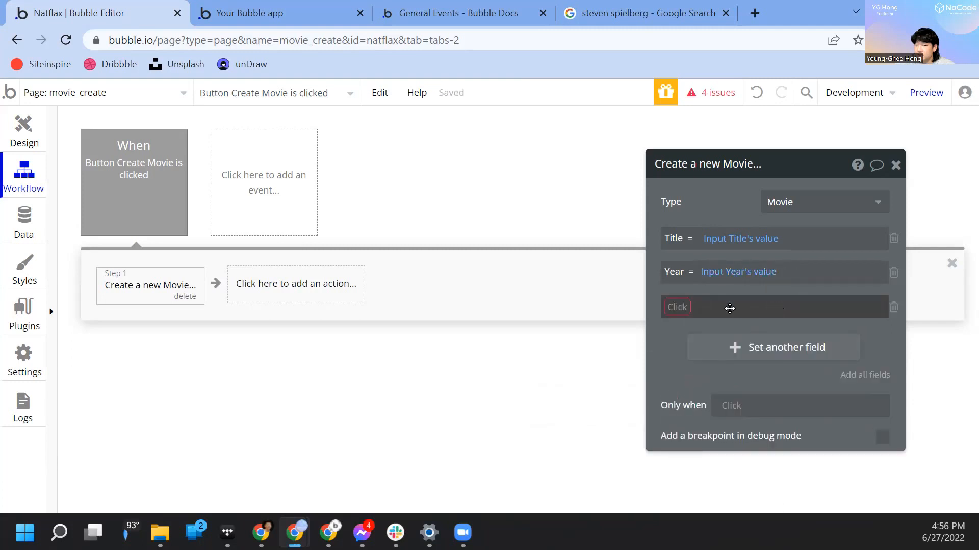
left_click(686, 308)
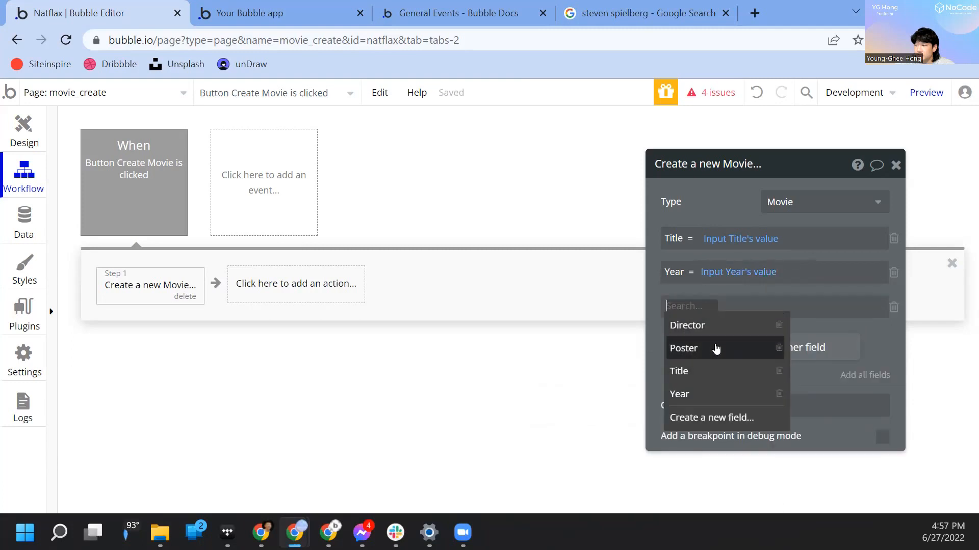
left_click(716, 349)
scroll(749, 408, "down", 3)
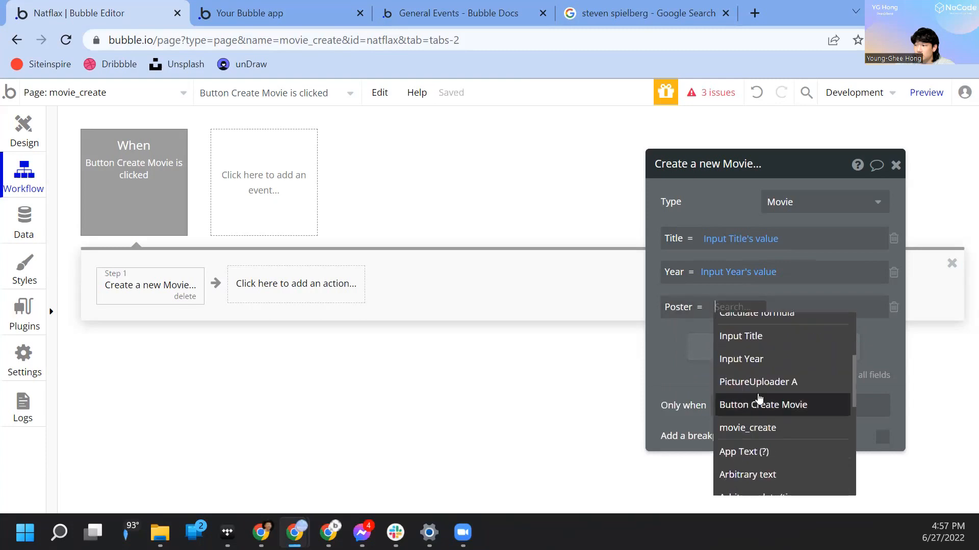
left_click(756, 383)
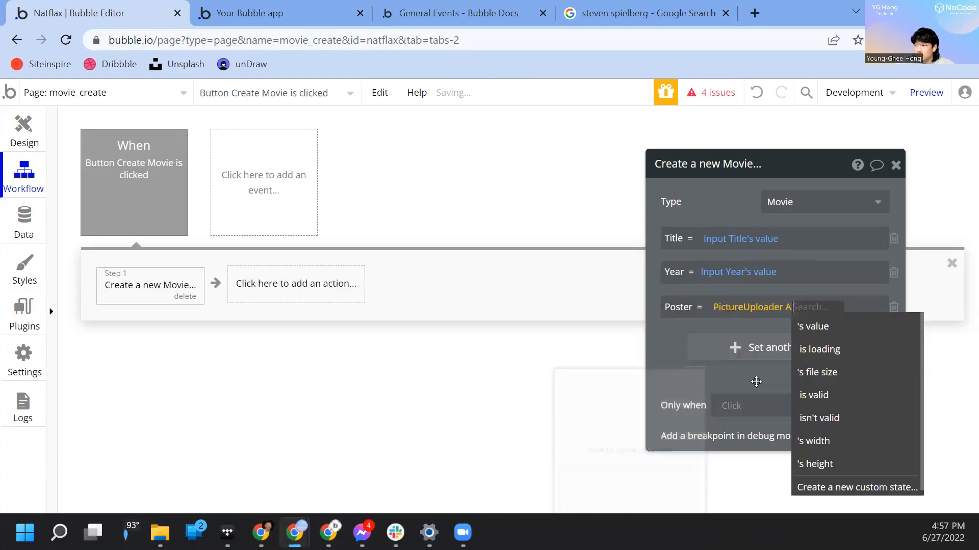
left_click(829, 327)
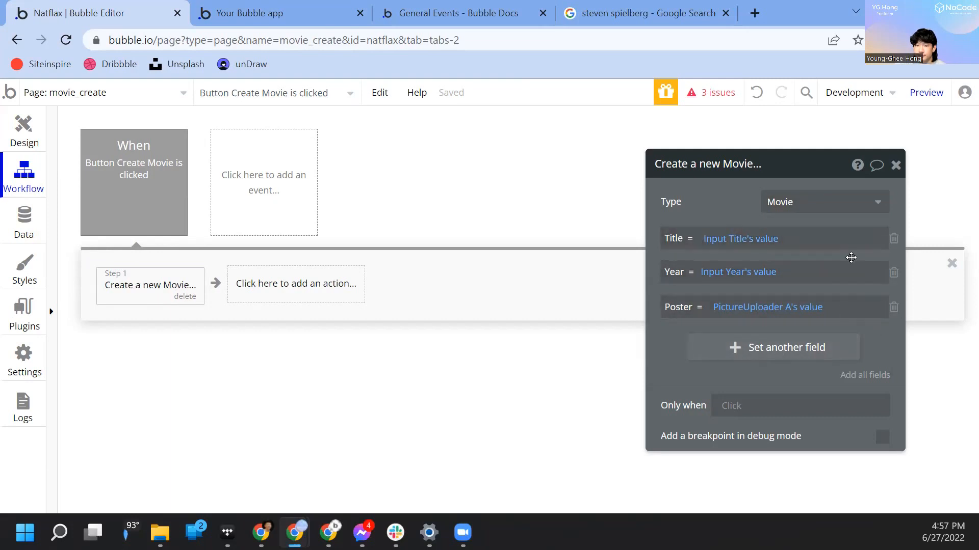
- Preview the movie_create page and fill in the title Ready Player One and the date 03/29/2018
left_click(926, 92)
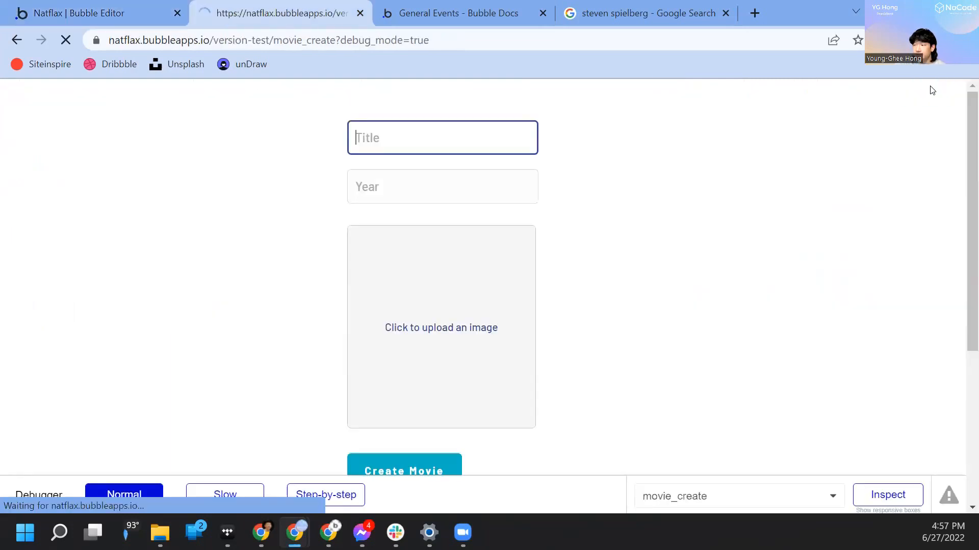
left_click(473, 152)
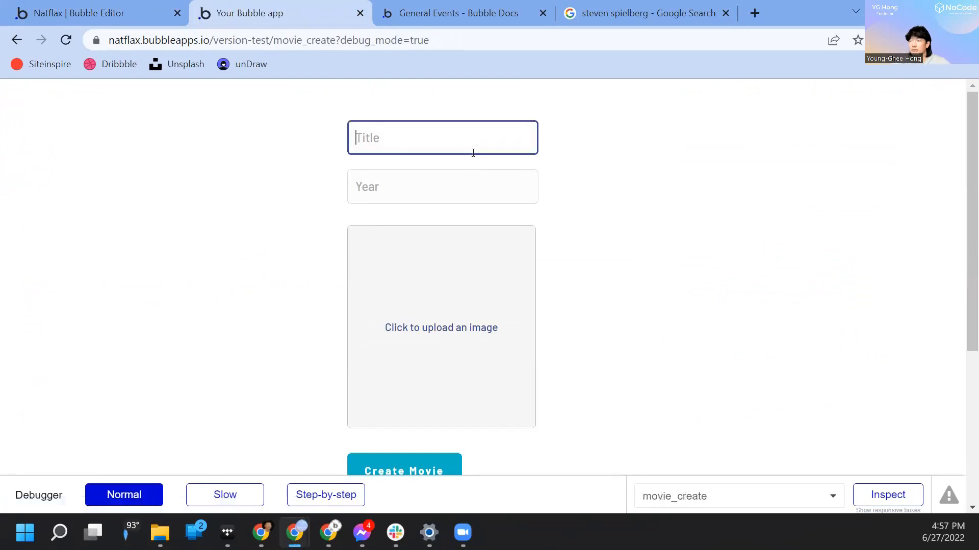
type("Ready")
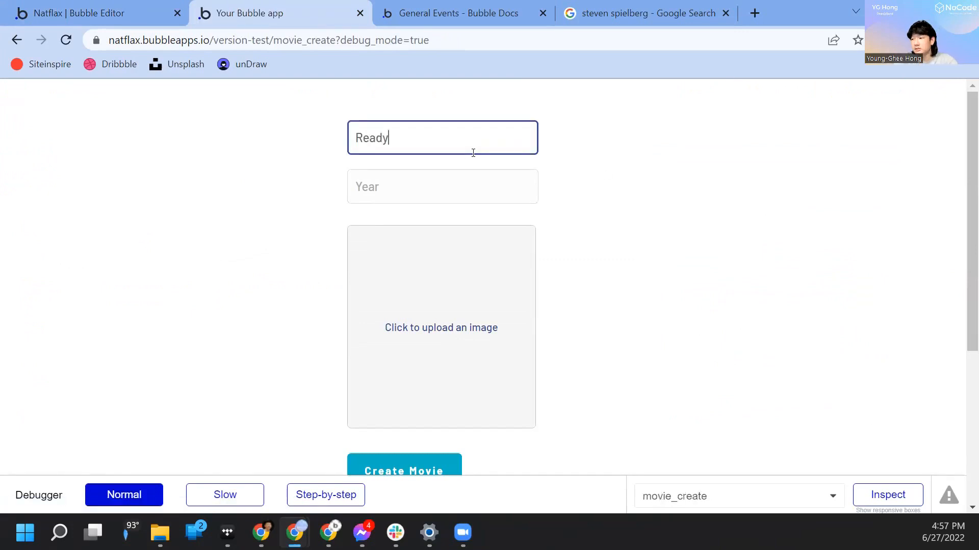
type(" Player One")
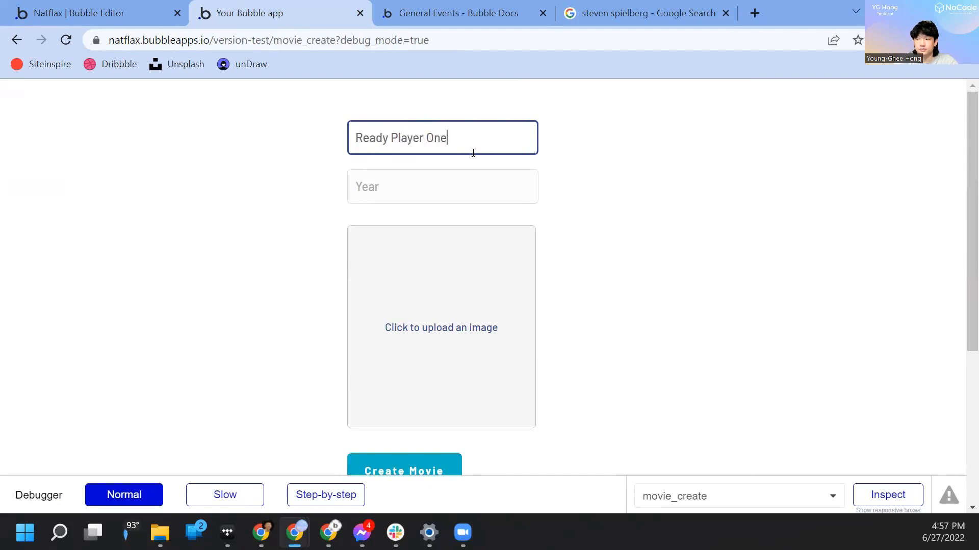
left_click(367, 186)
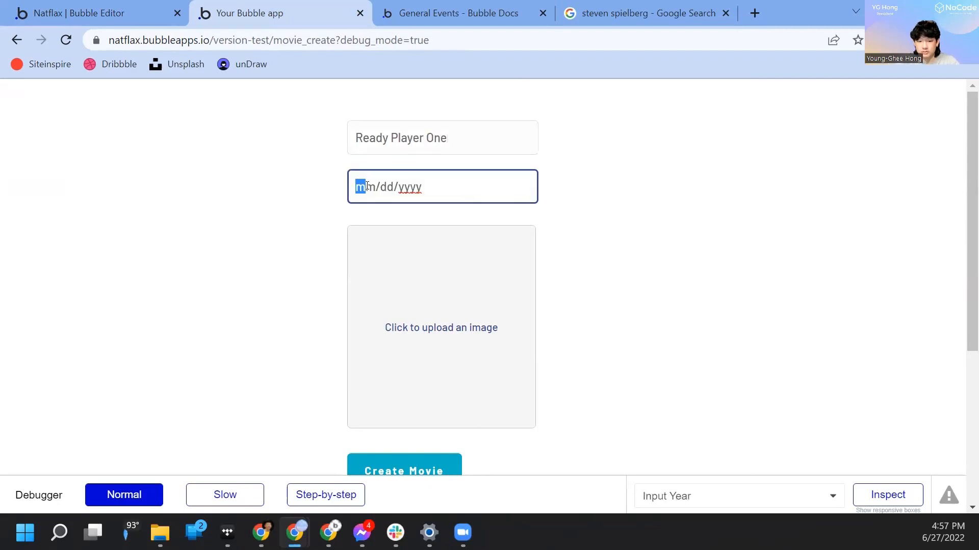
type("032920128")
- Upload the ready player one image as the poster and submit the form to create the movie
left_click(483, 310)
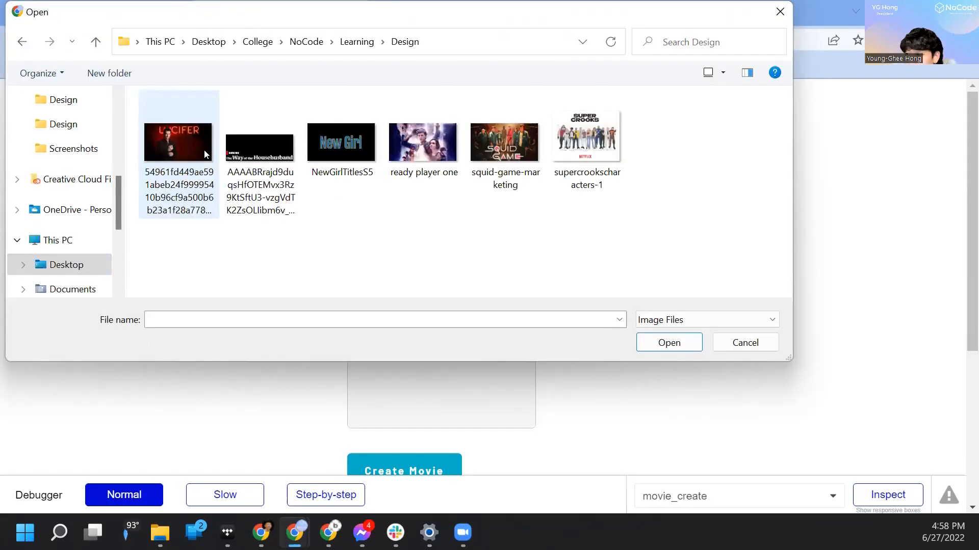
double_click(417, 142)
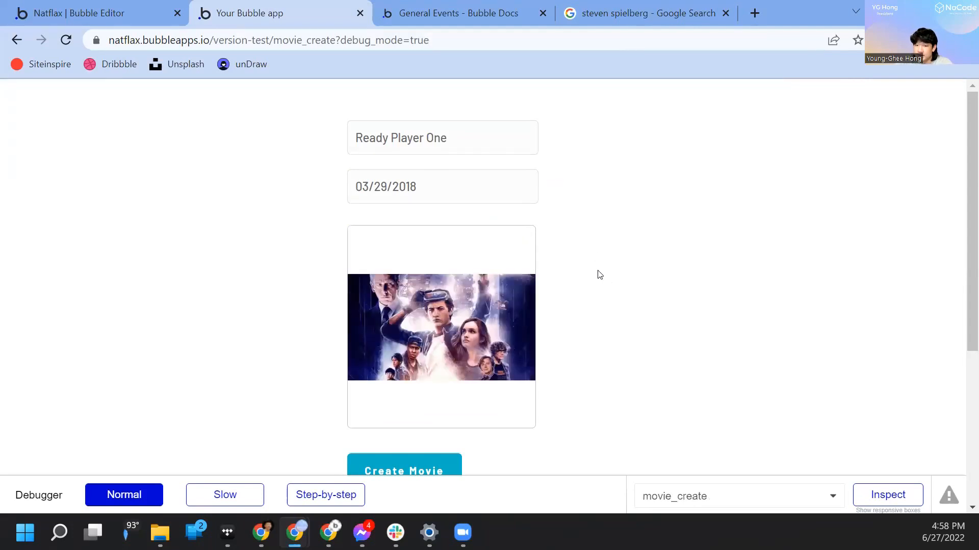
scroll(599, 275, "down", 1)
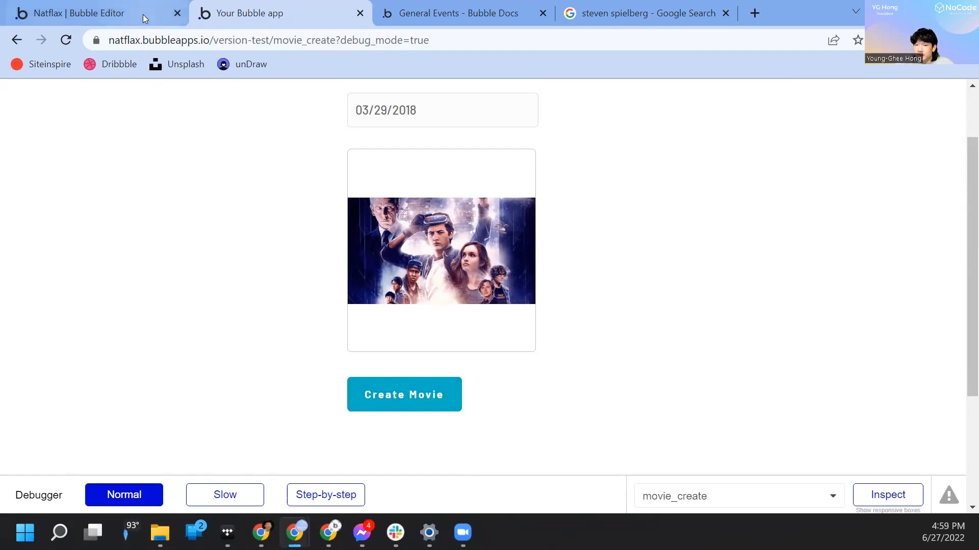
scroll(467, 339, "up", 1)
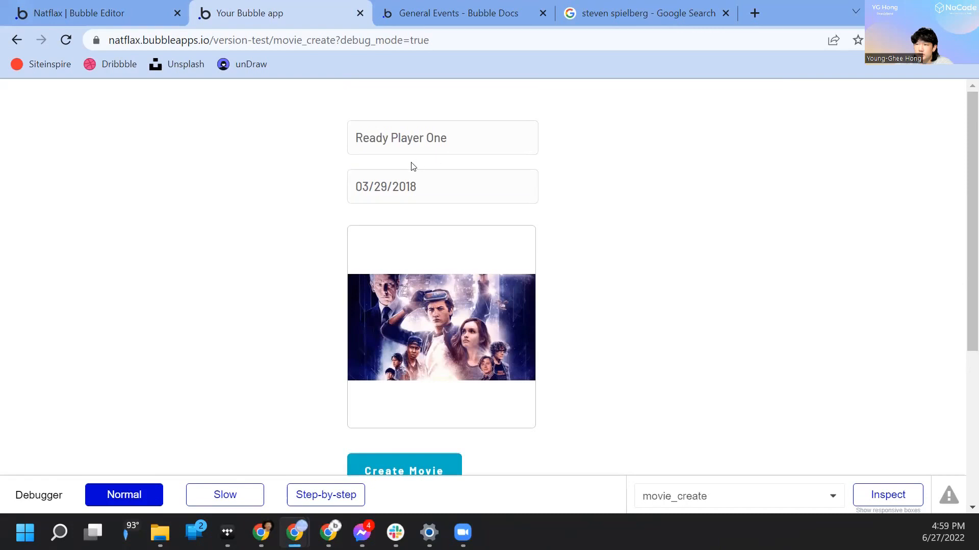
- Return to the Bubble editor and inspect the Ready Player One entry in the All Movies app data
left_click(71, 5)
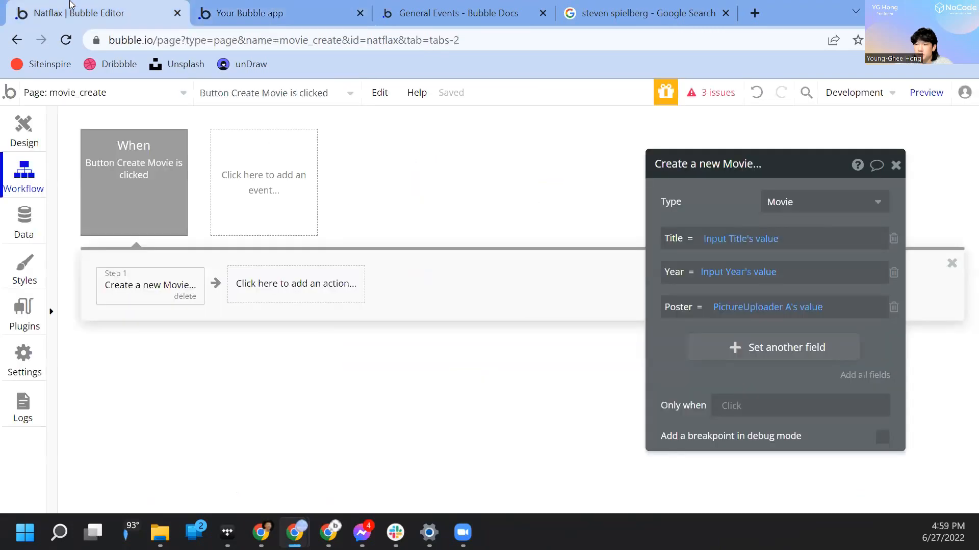
left_click(32, 214)
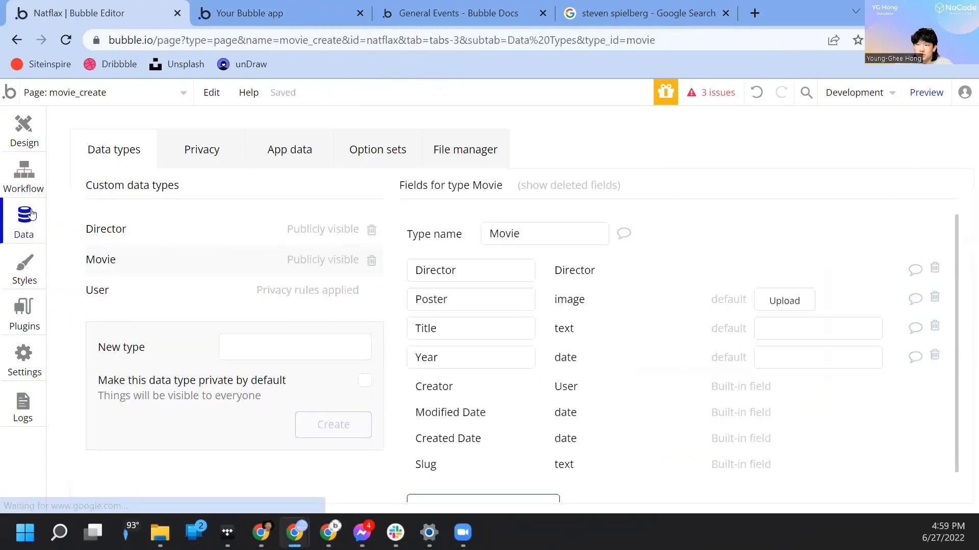
left_click(279, 152)
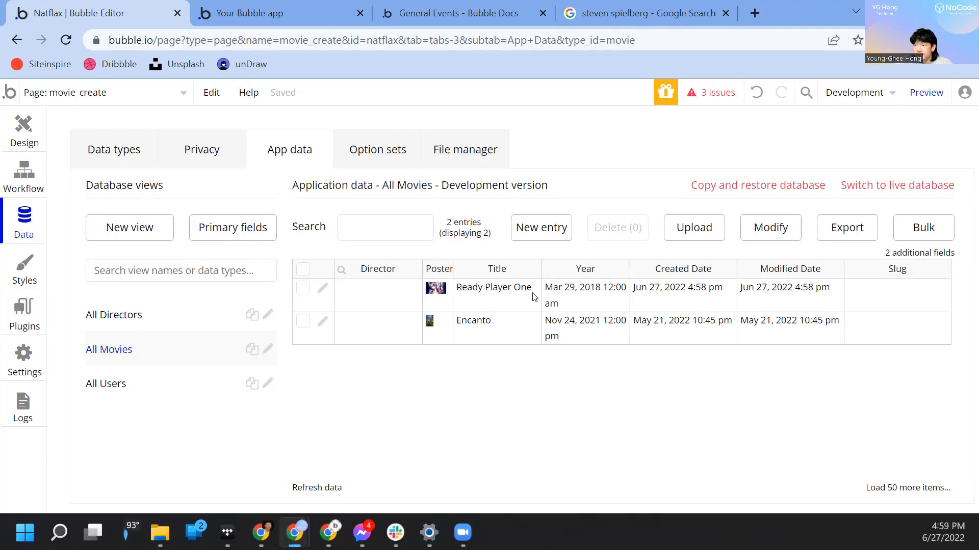
left_click(323, 288)
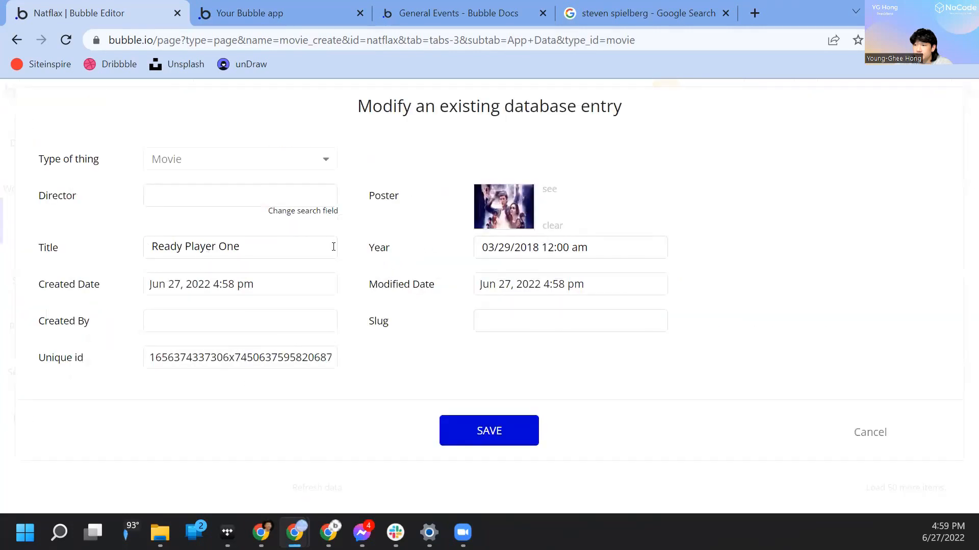
left_click(872, 438)
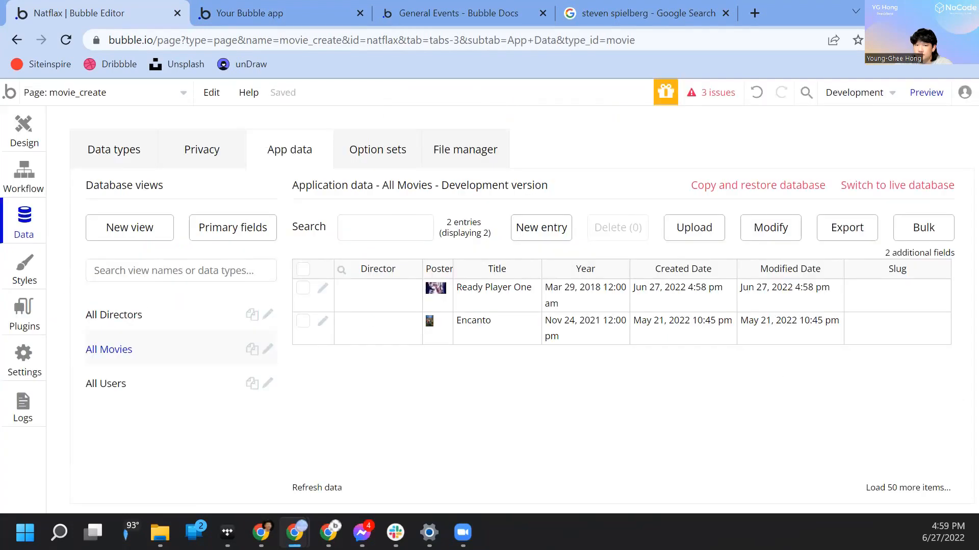
- Add a Reset relevant inputs action after the Create a new Movie step in the button's workflow
left_click(9, 178)
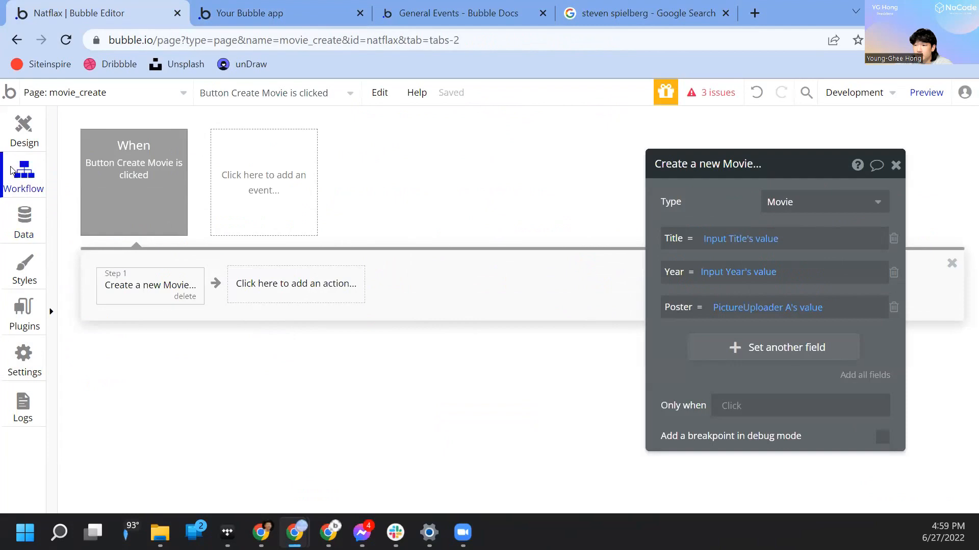
left_click(336, 289)
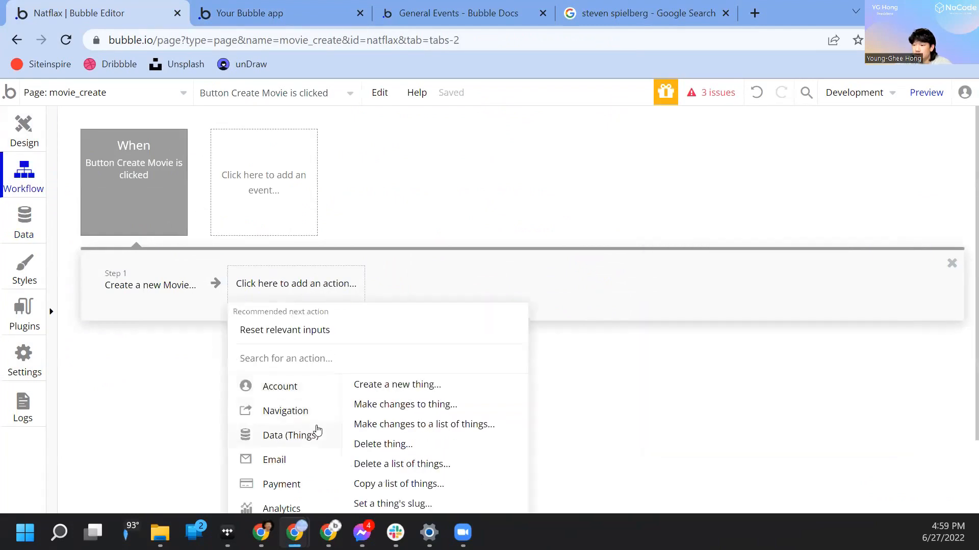
scroll(314, 436, "down", 1)
mouse_move(307, 452)
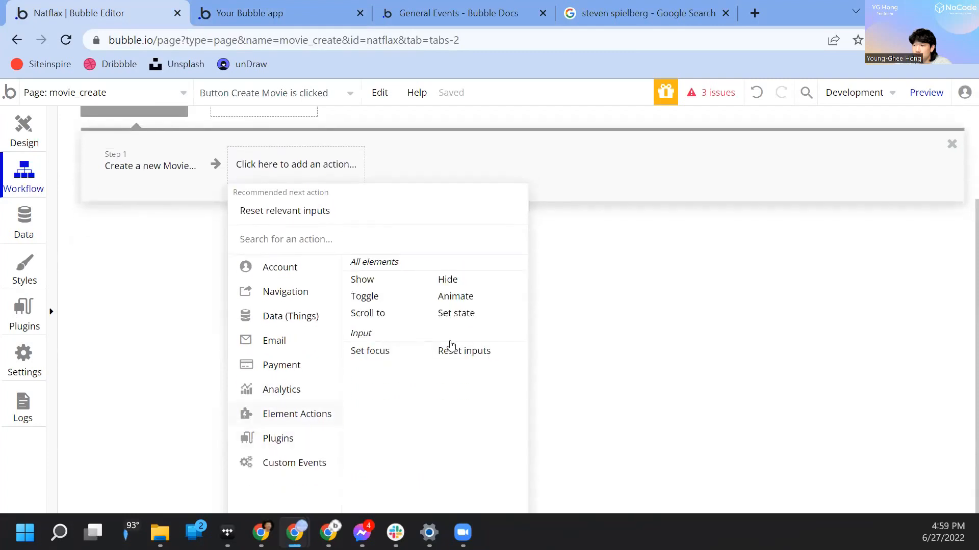
left_click(475, 351)
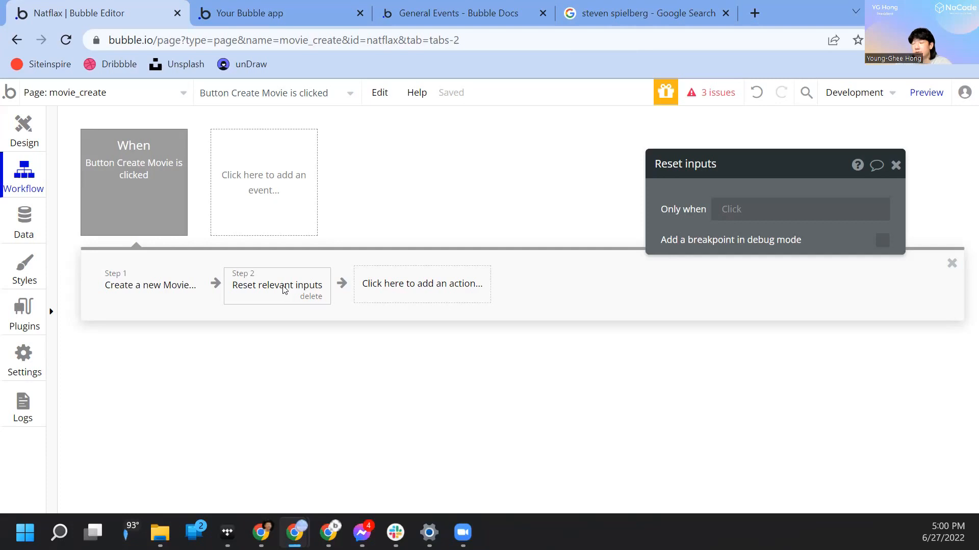
- Go back to the movie_create preview and refresh it to load the latest version of the page
left_click(229, 14)
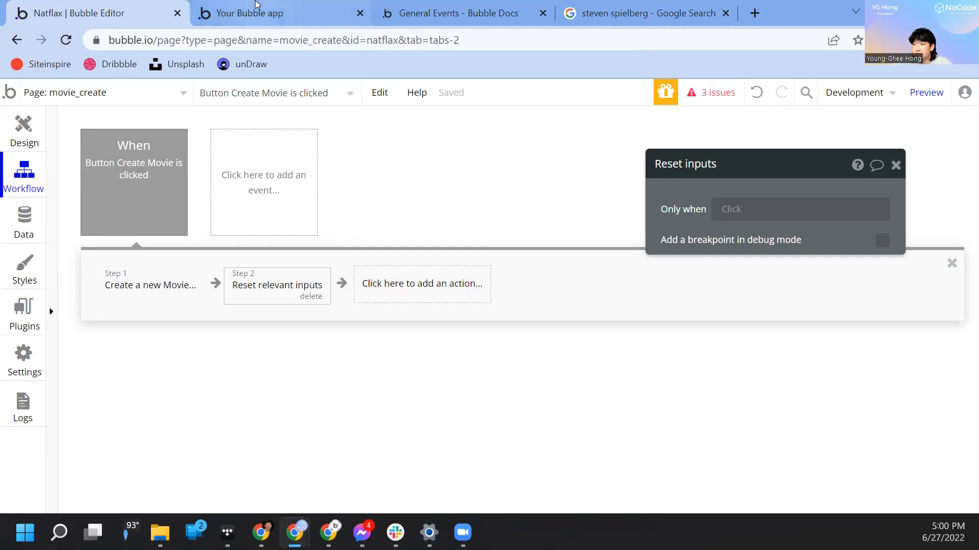
scroll(459, 459, "down", 2)
scroll(439, 377, "up", 2)
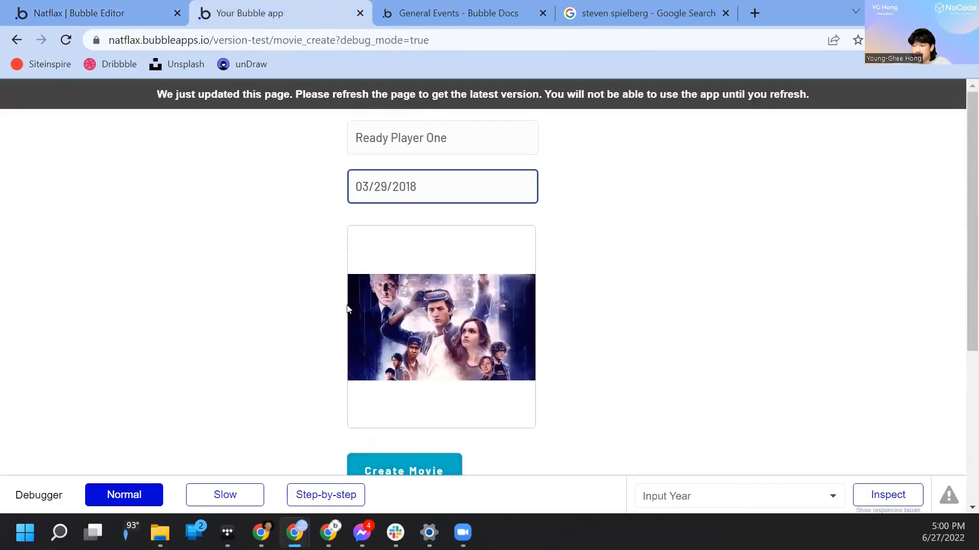
scroll(545, 341, "down", 2)
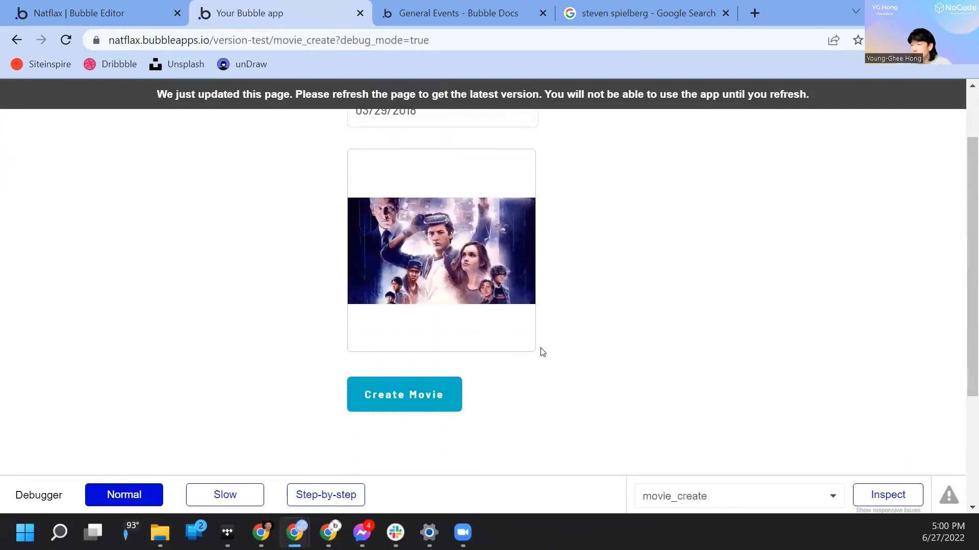
scroll(783, 325, "up", 2)
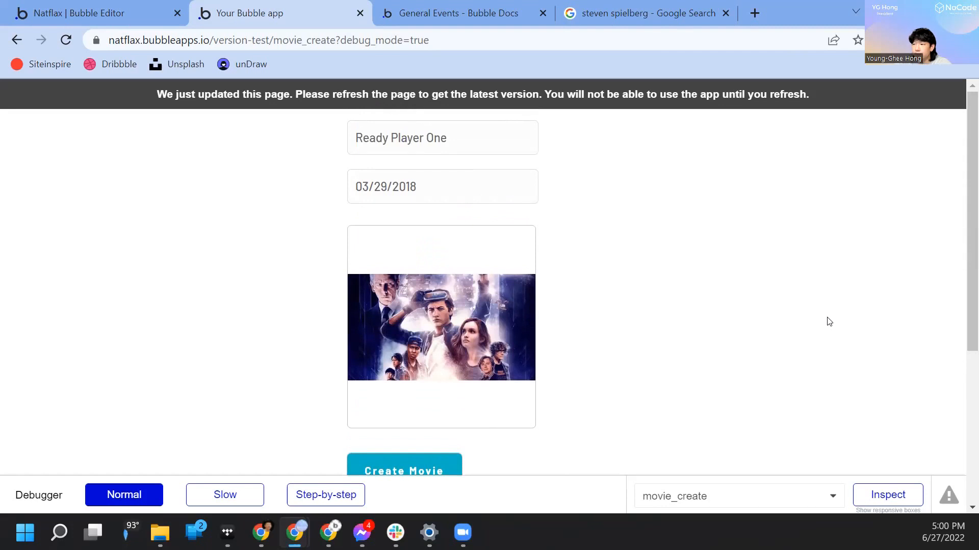
left_click(519, 197)
left_click(585, 237)
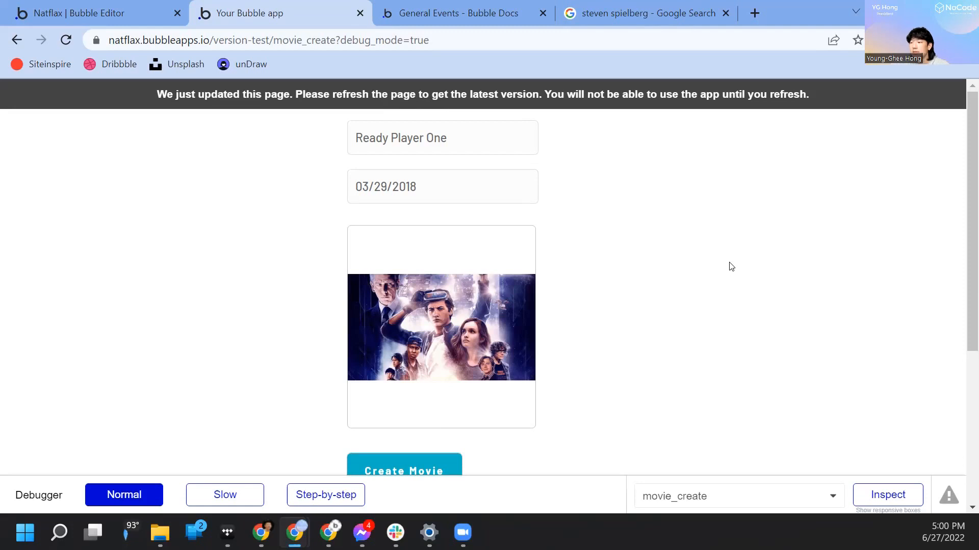
left_click(503, 124)
left_click(512, 108)
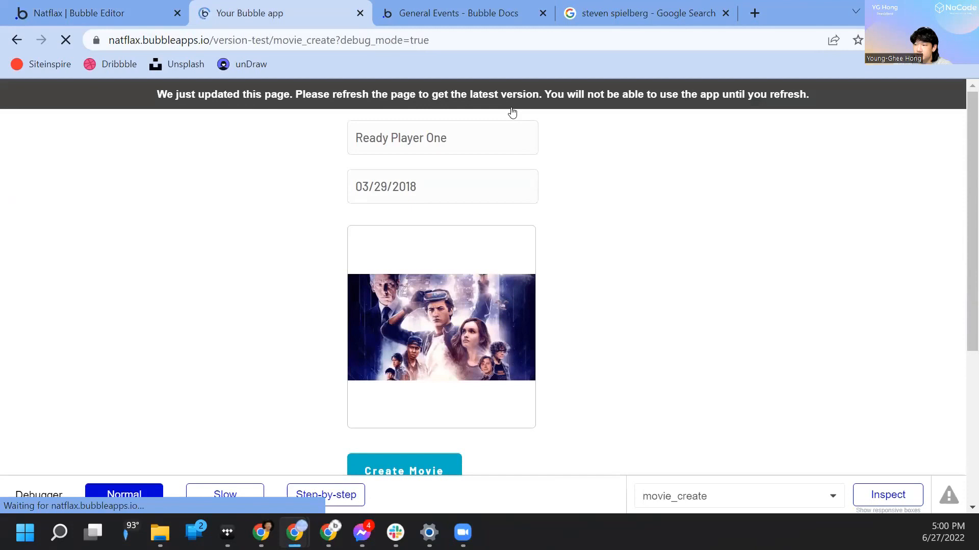
- Enter the title Ready Player One and the date 03/29/2018 in the refreshed movie form
left_click(495, 146)
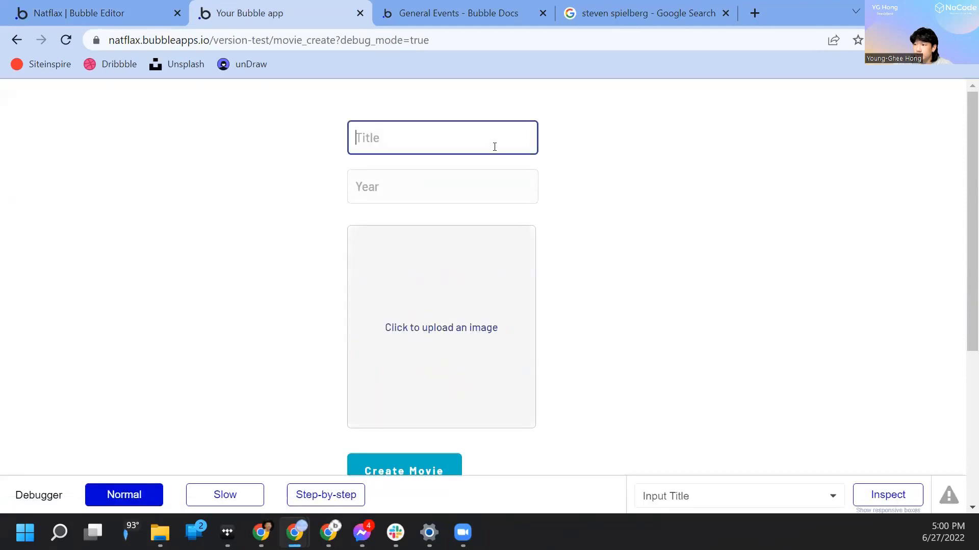
type("Ready Player One")
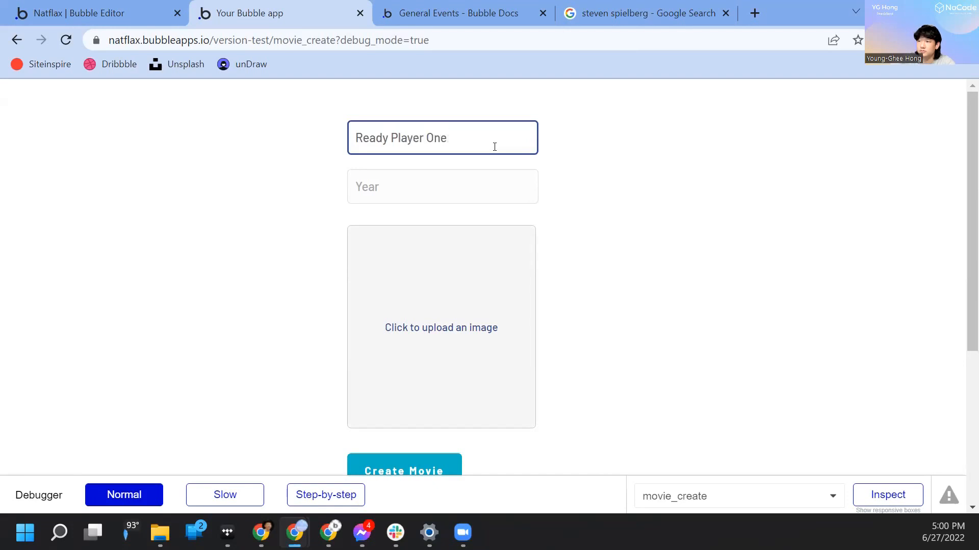
left_click(482, 173)
type("03/")
key("Tab")
left_click(482, 172)
type("292012")
type("8")
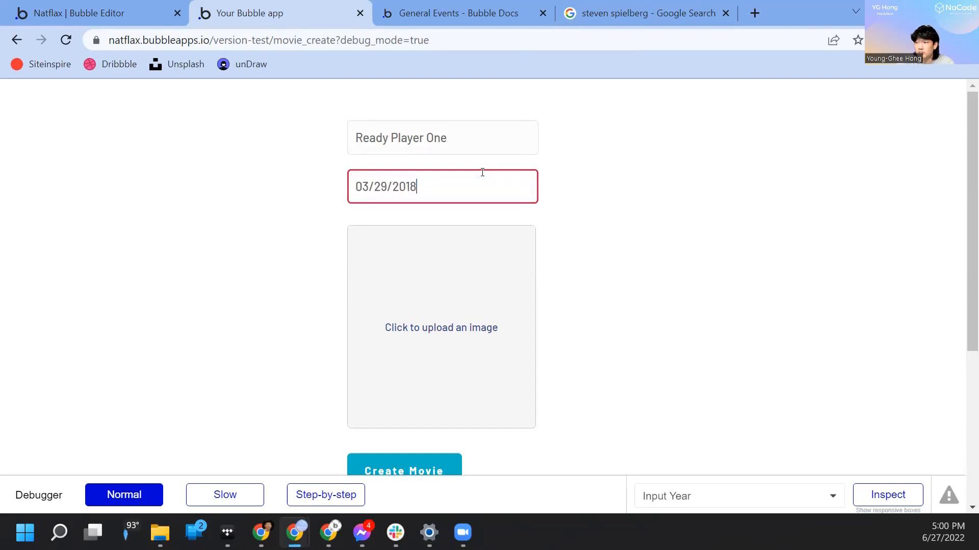
- Upload the ready player one image as the poster in the refreshed form
left_click(457, 279)
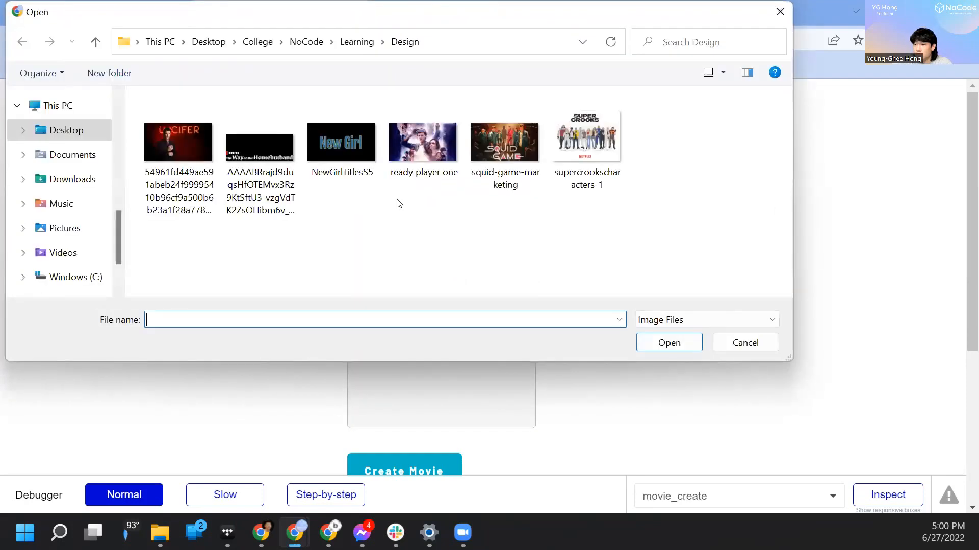
double_click(425, 147)
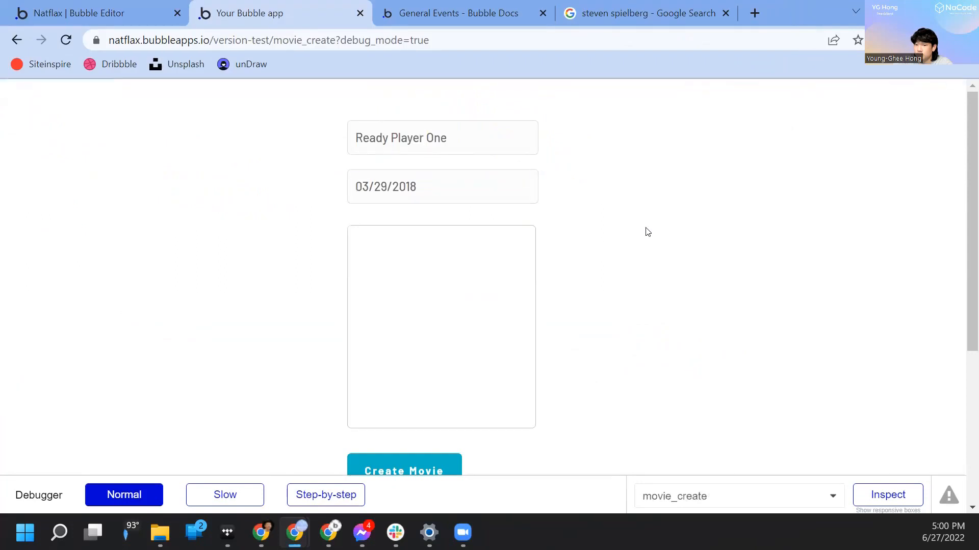
scroll(664, 260, "down", 2)
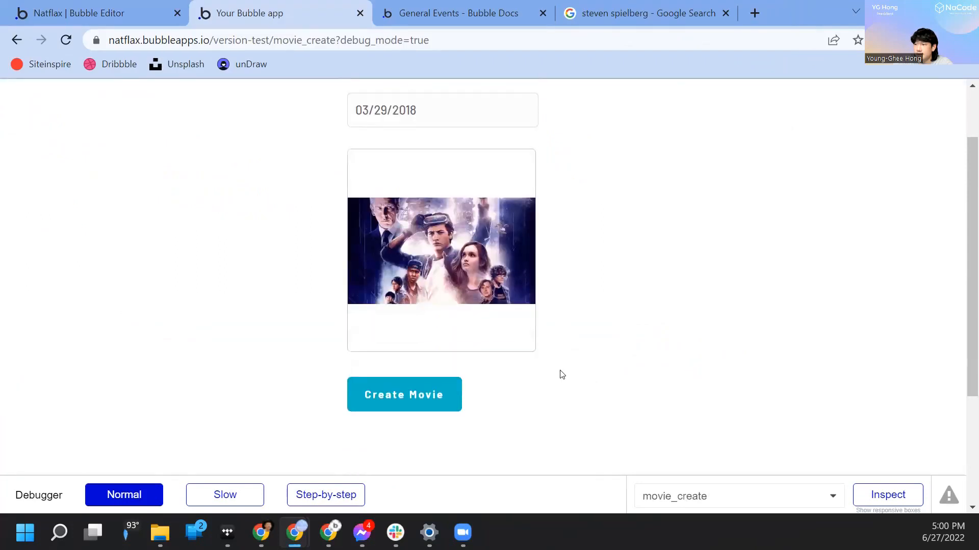
- Submit the filled movie form and open the app data's All Movies view in the editor to check the entry
left_click(407, 409)
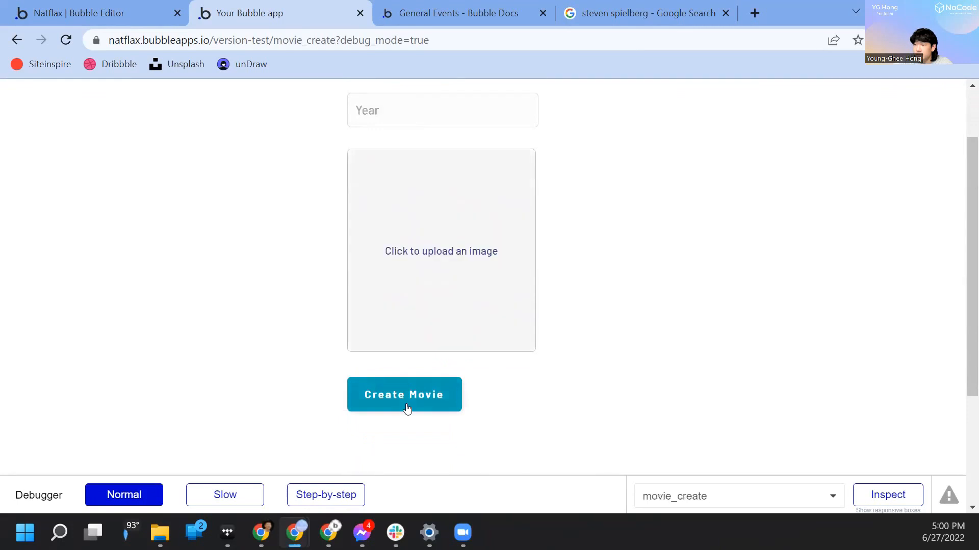
scroll(500, 291, "up", 2)
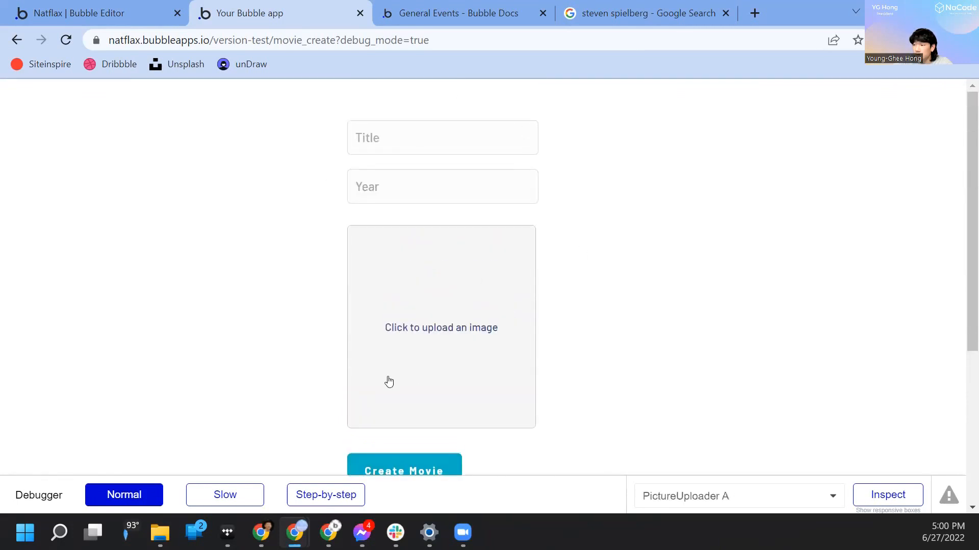
left_click(86, 4)
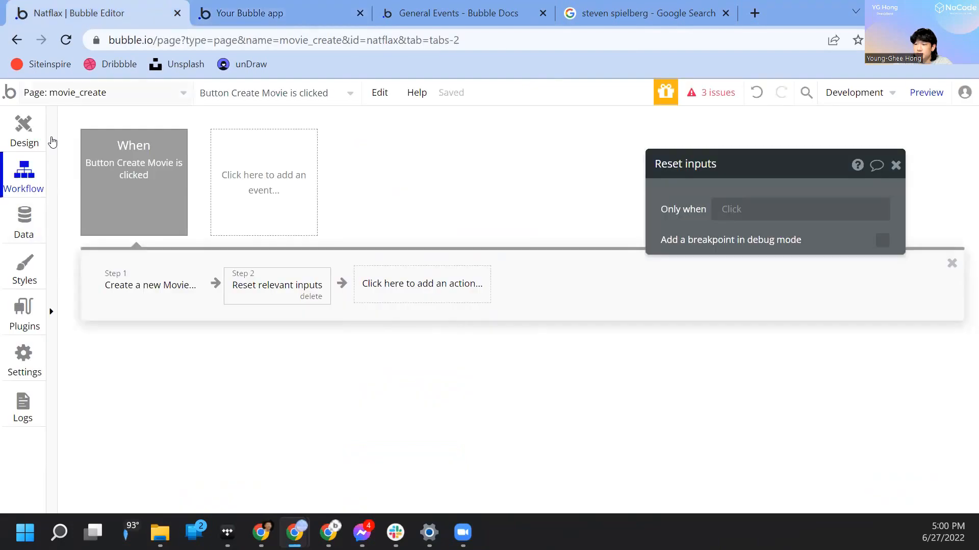
left_click(12, 220)
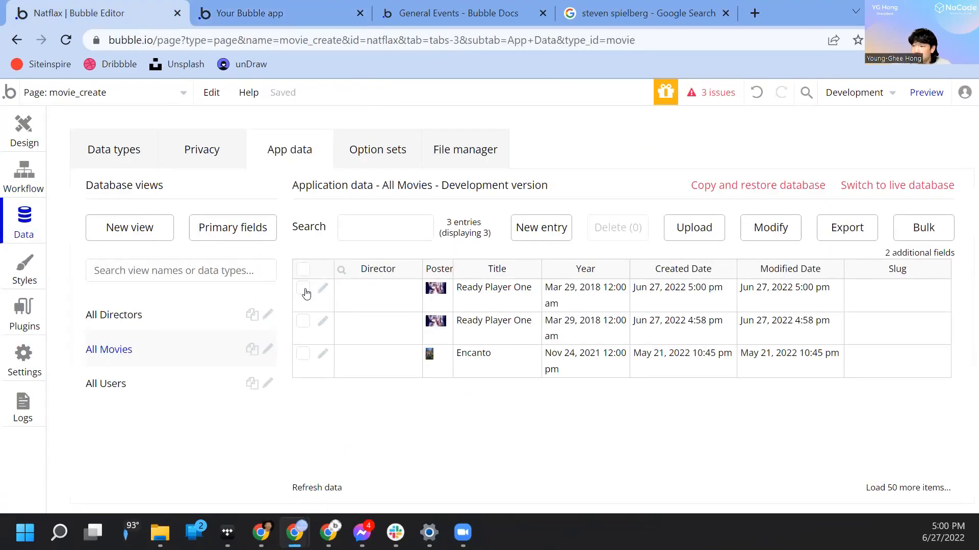
- Return to the movie_create preview and look over the title, year and poster inputs
left_click(306, 13)
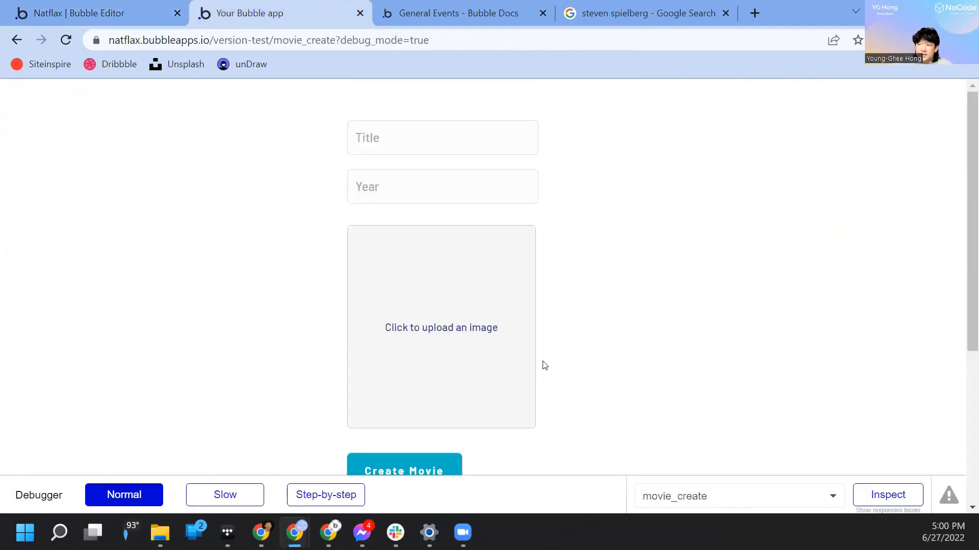
scroll(545, 366, "down", 1)
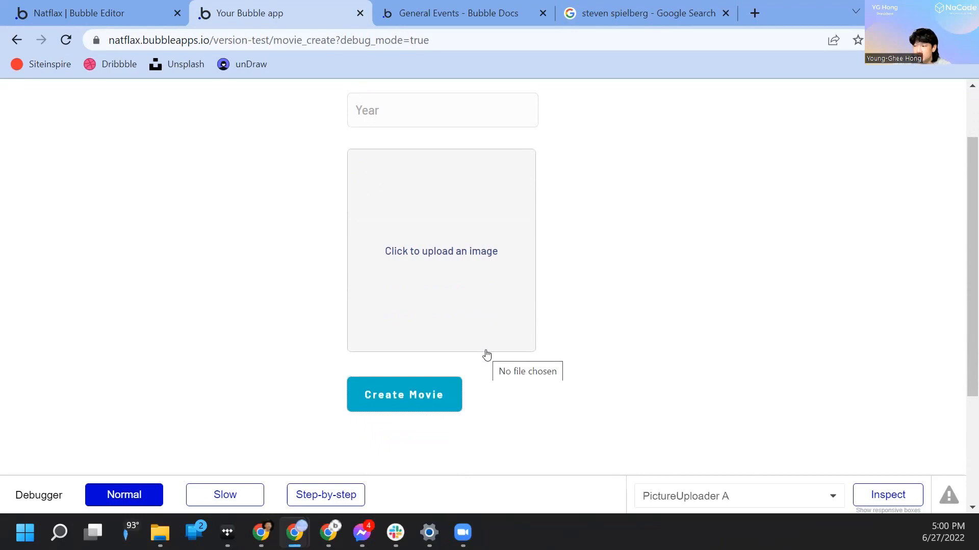
scroll(486, 355, "up", 1)
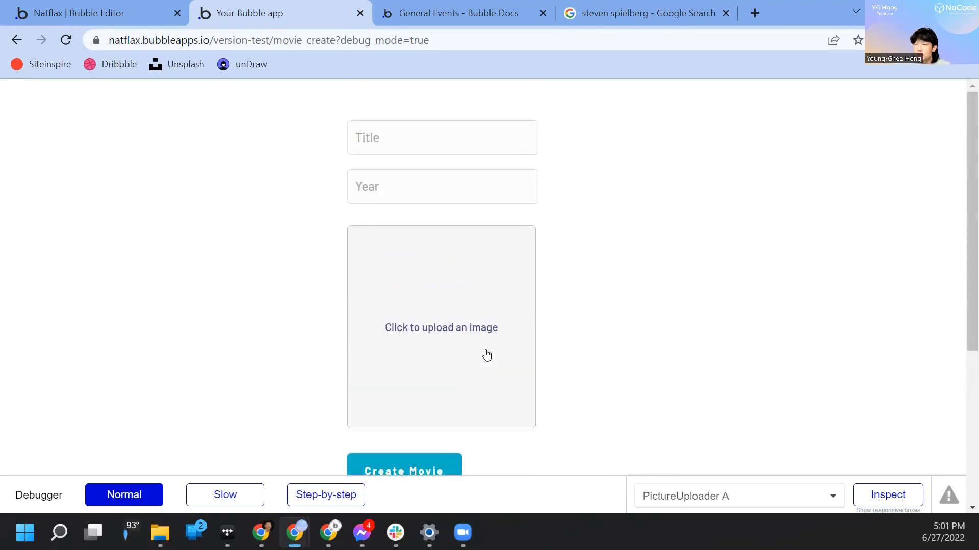
- Delete the duplicate Ready Player One entry created Jun 27, 2022 5:00 pm from the All Movies data
left_click(145, 10)
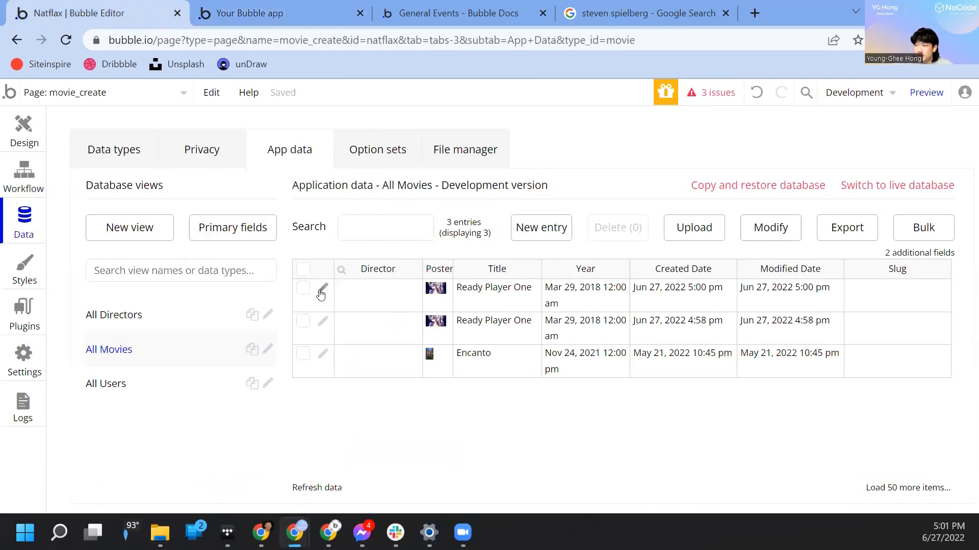
left_click(303, 289)
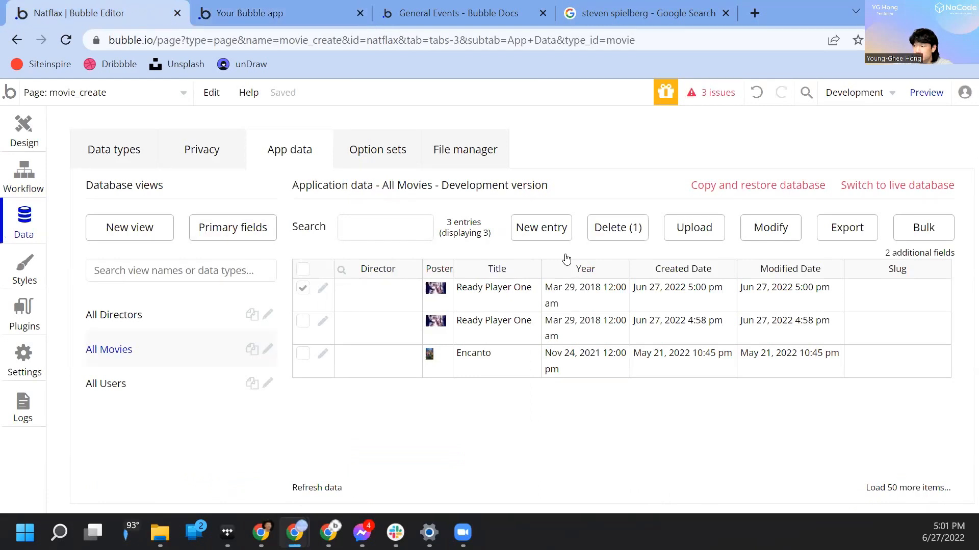
left_click(600, 236)
left_click(481, 253)
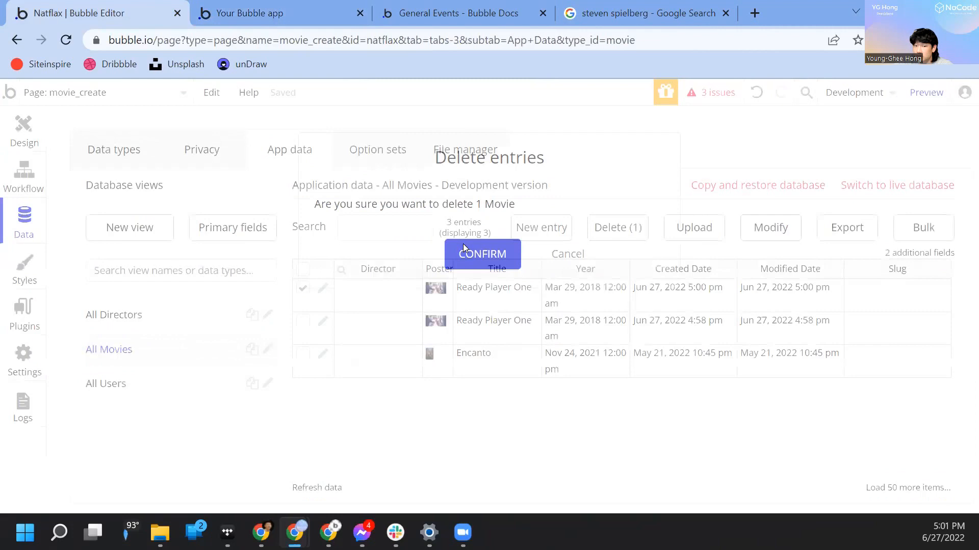
left_click(501, 265)
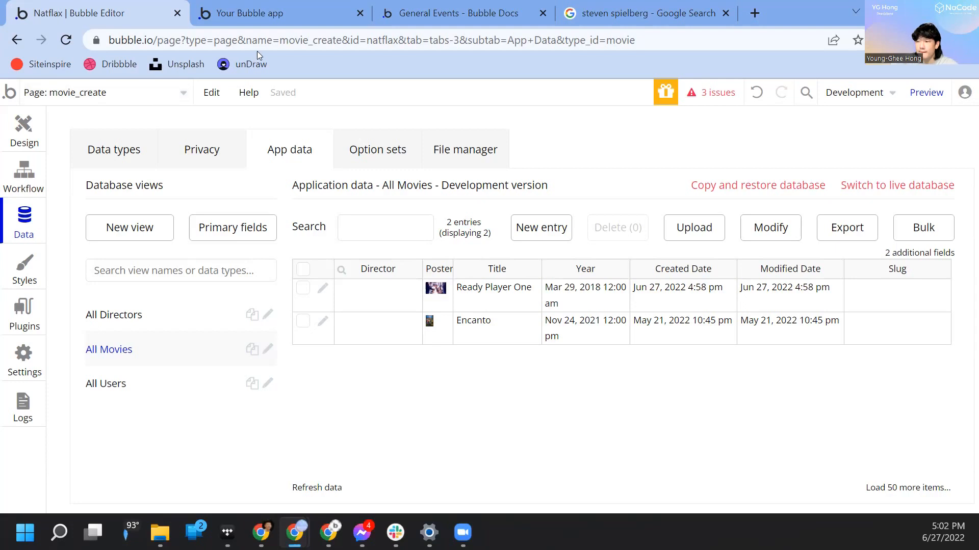
- Create a new page named director_create
left_click(121, 97)
left_click(146, 208)
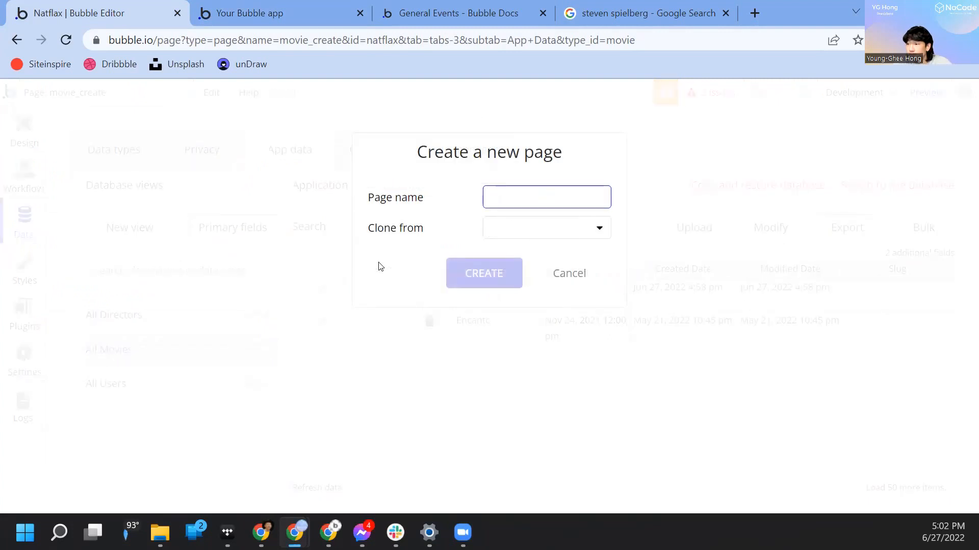
type("director_create")
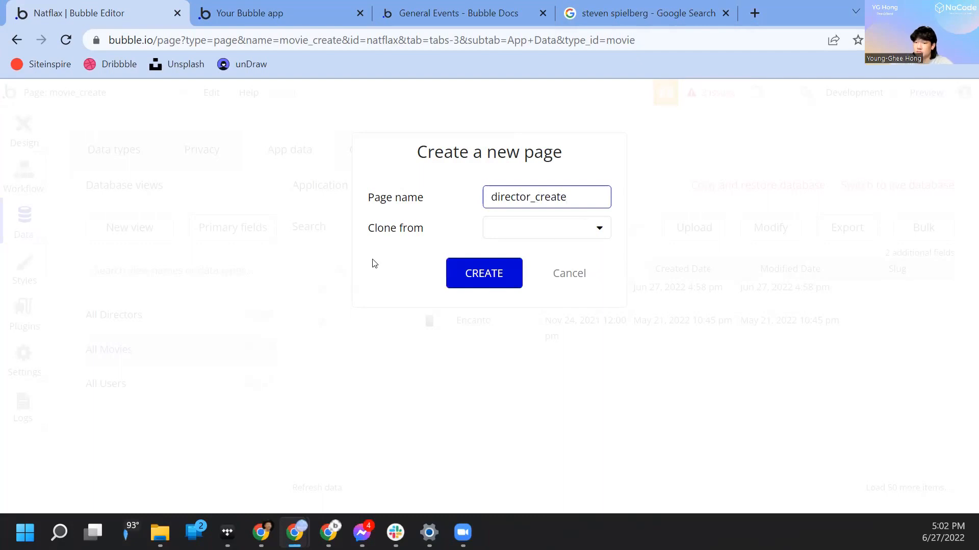
left_click(472, 275)
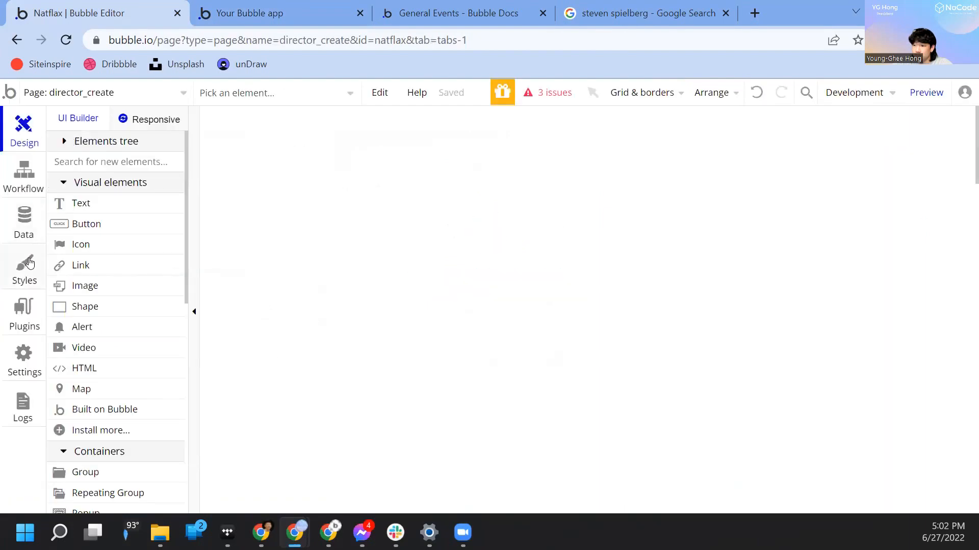
- Add an input near the top of the director_create page with the placeholder Name
scroll(107, 397, "down", 6)
left_click(117, 300)
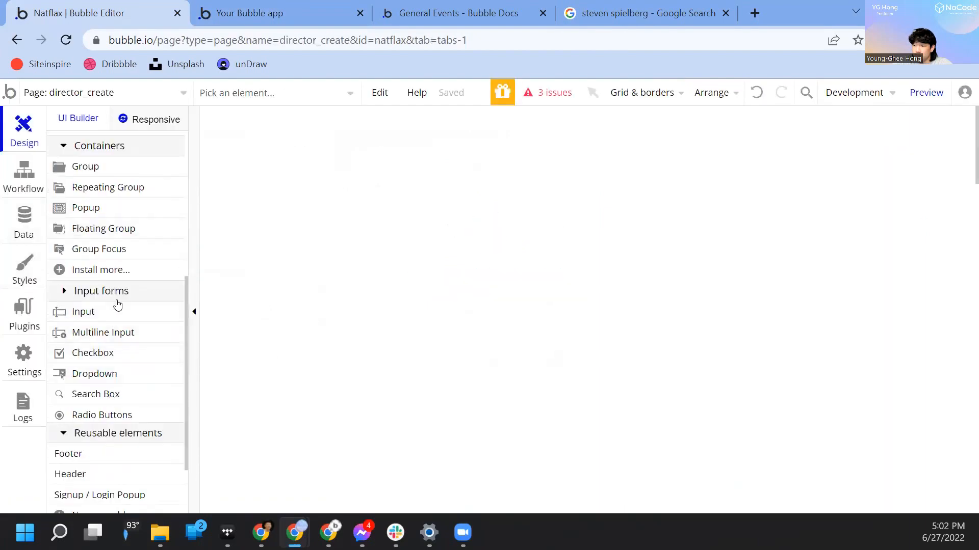
left_click(116, 298)
left_click(119, 310)
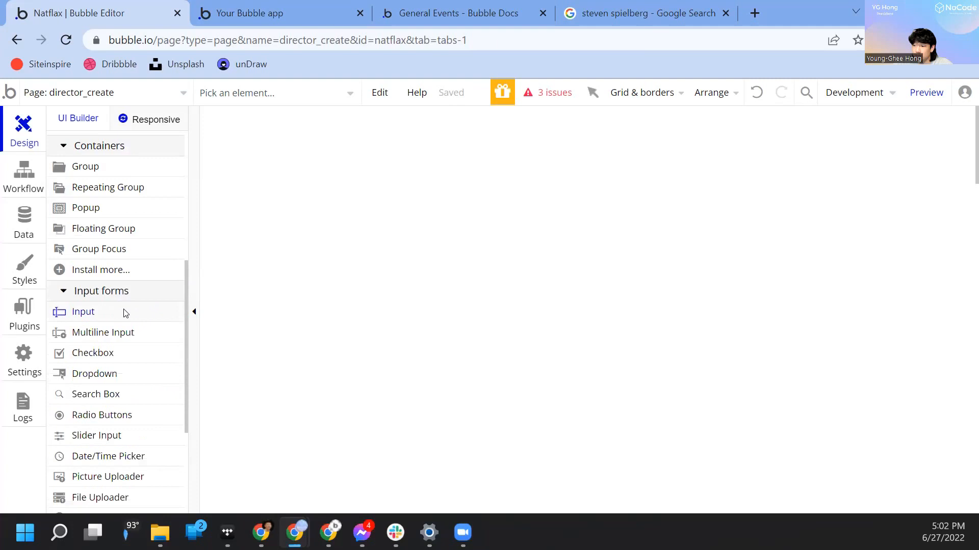
left_click(495, 147)
type("Name")
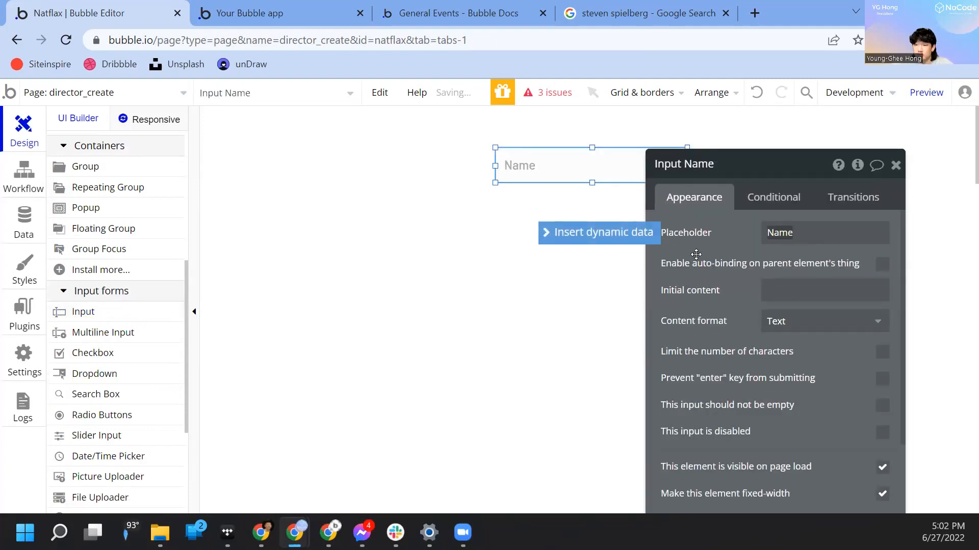
- Add a second input with the placeholder Birthday and align it directly below the Name input
left_click(24, 219)
left_click(18, 122)
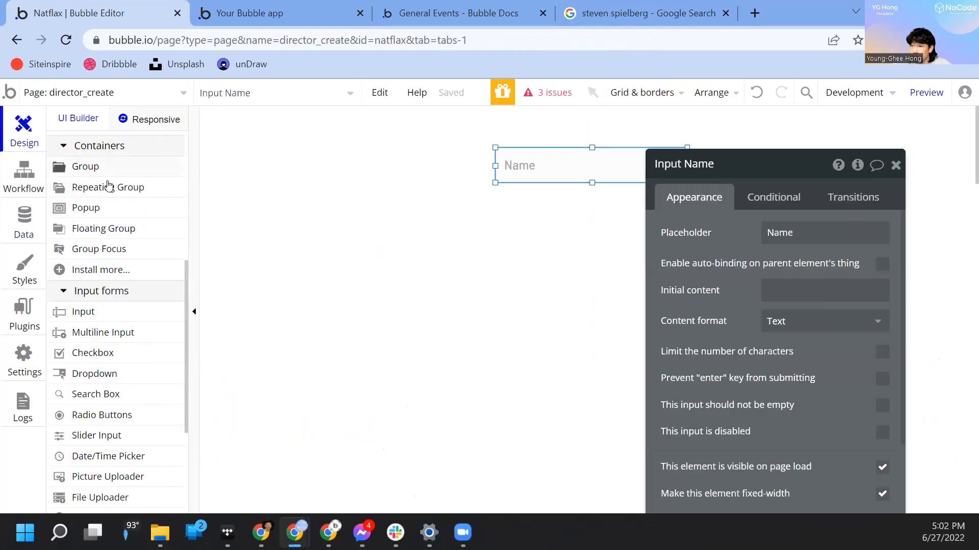
scroll(117, 229, "up", 5)
scroll(125, 256, "down", 5)
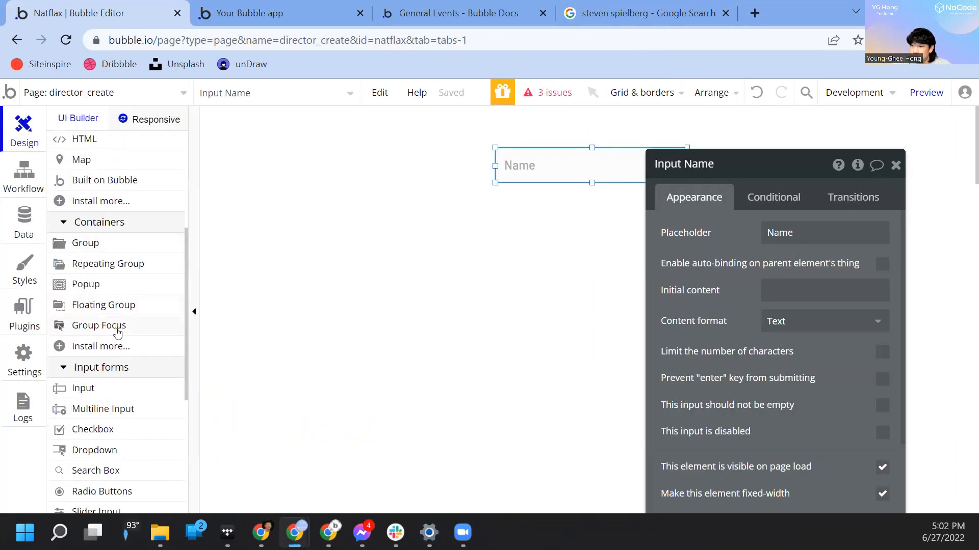
left_click(111, 388)
left_click(534, 194)
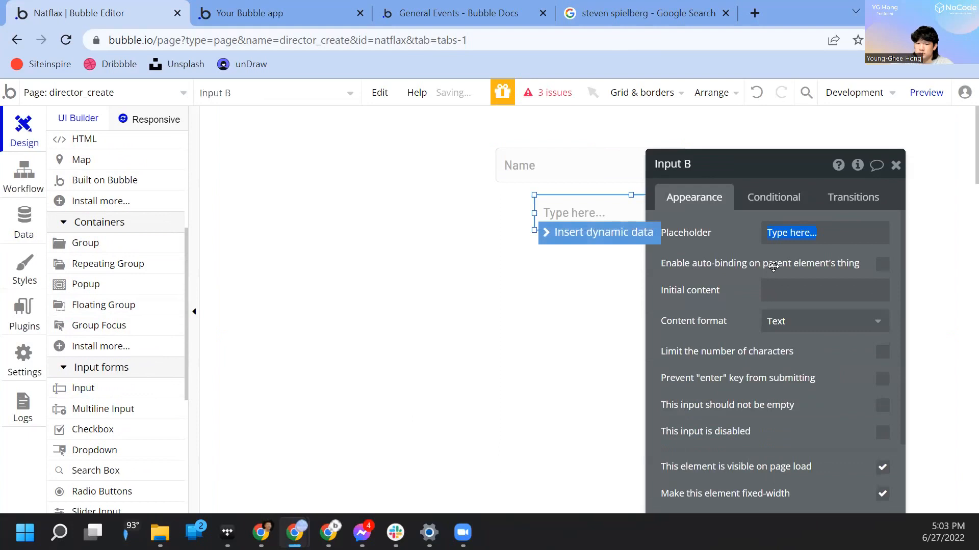
type("Birthday")
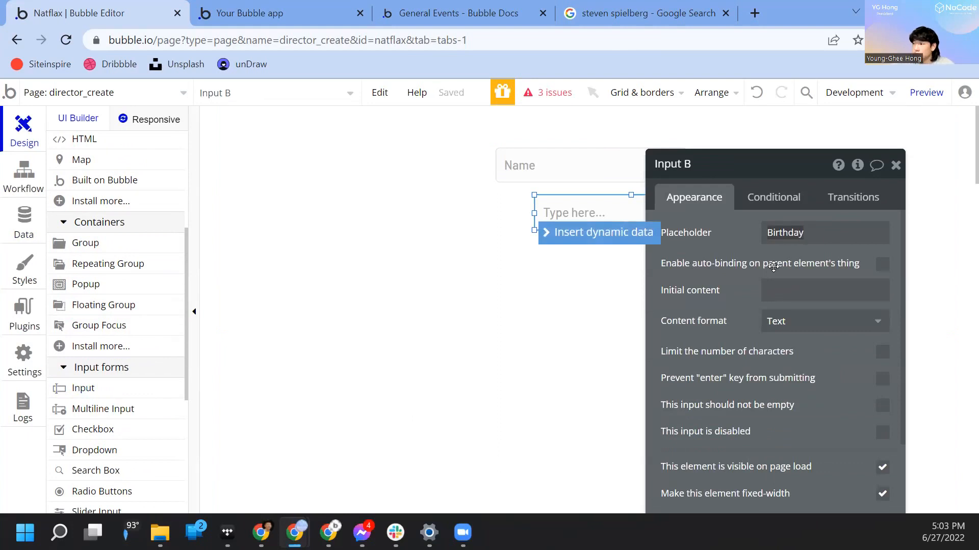
left_click_drag(601, 204, 565, 215)
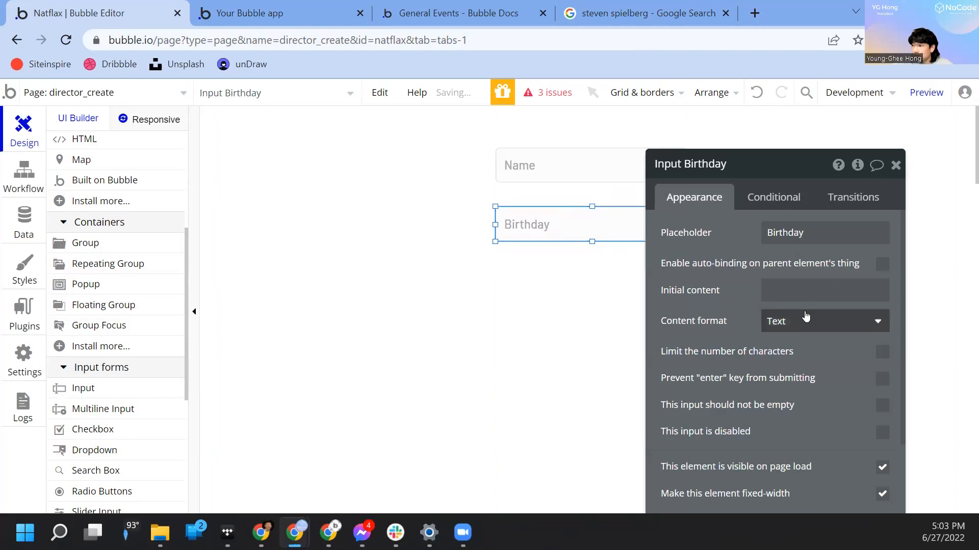
- Set the Birthday input's content format to Date
left_click(806, 317)
scroll(820, 402, "down", 3)
left_click(795, 435)
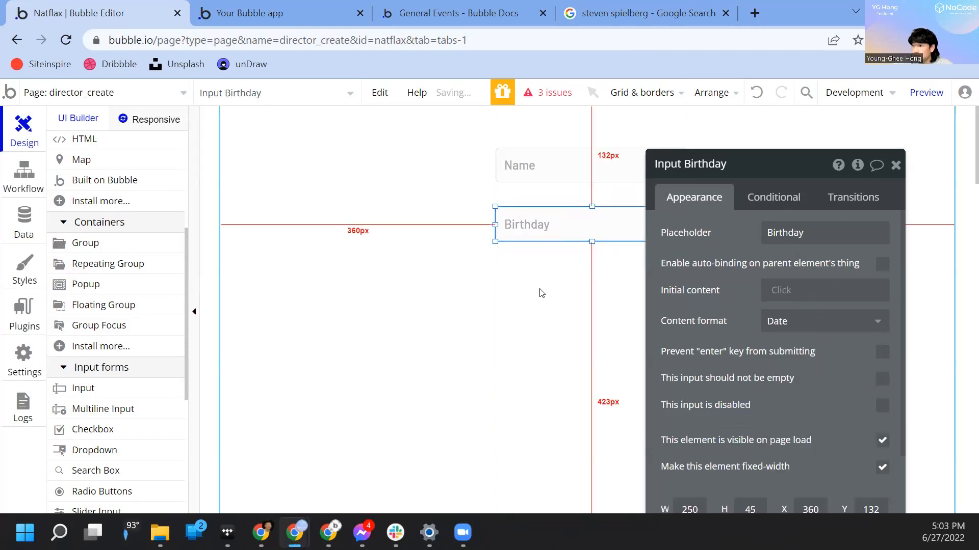
- Add a multiline input below the Birthday input with the placeholder Biography
scroll(76, 344, "down", 3)
left_click(116, 257)
left_click(538, 290)
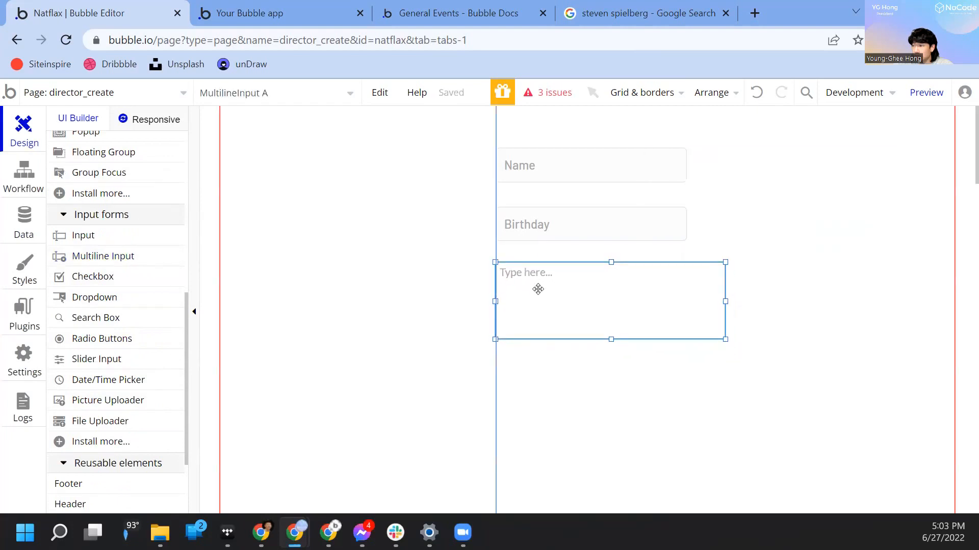
left_click(731, 251)
type("Biography")
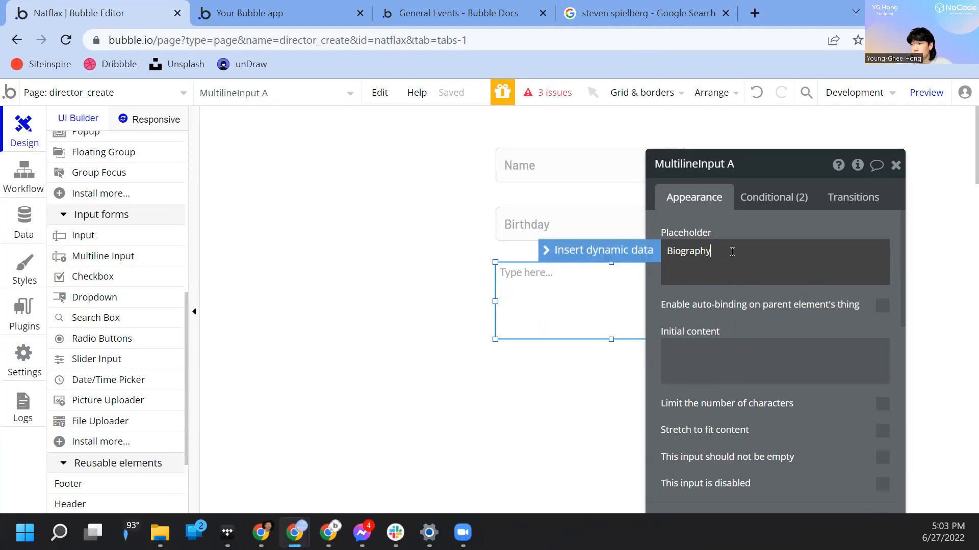
left_click(5, 182)
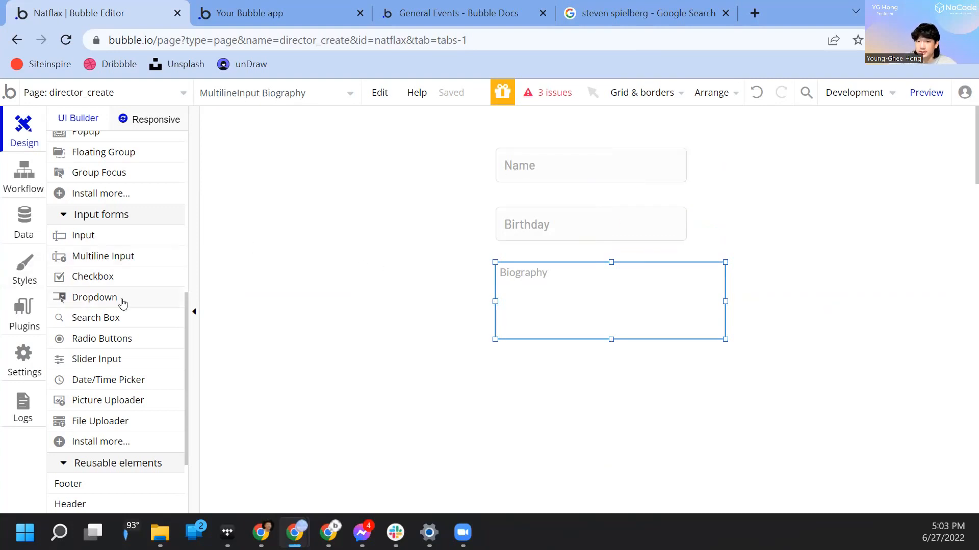
- Add an input with the placeholder Favorite Movie below the Biography field and align it with the other inputs
scroll(122, 305, "down", 2)
scroll(122, 304, "up", 3)
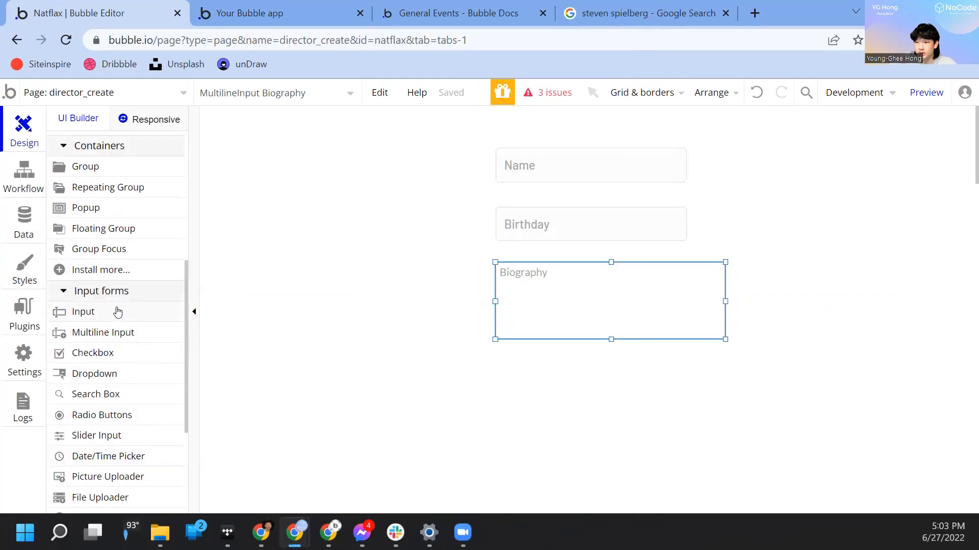
left_click(118, 312)
left_click_drag(515, 360, 709, 394)
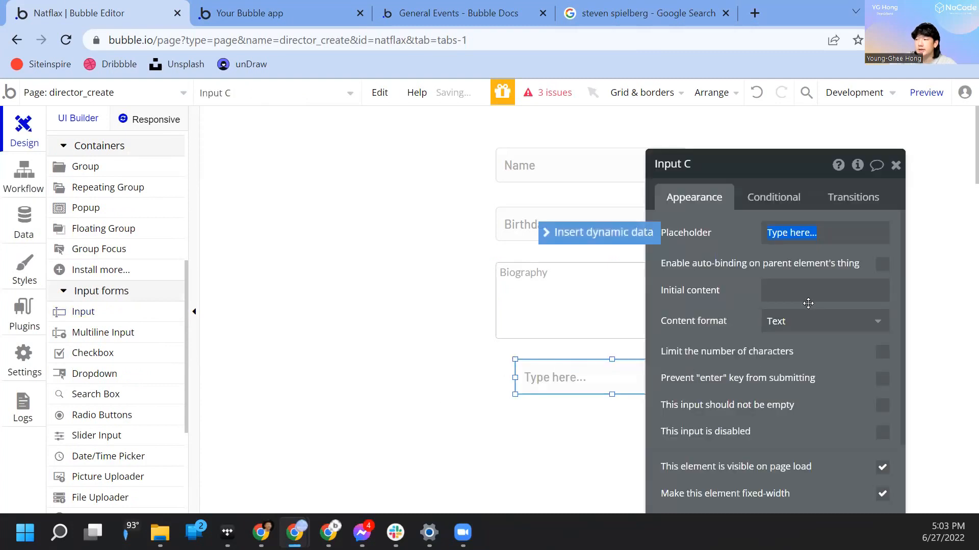
type("Favorite Movi")
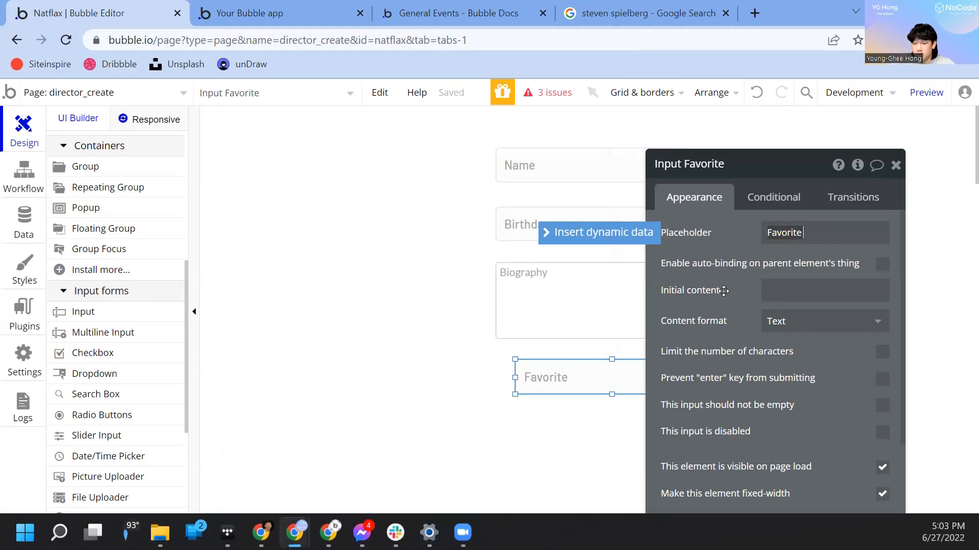
left_click_drag(583, 387, 566, 383)
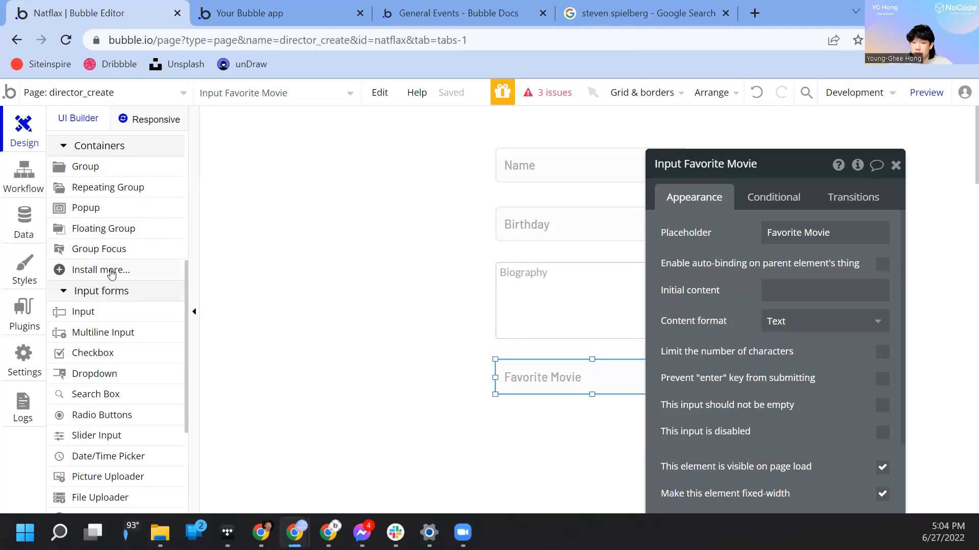
- Add a button labelled Create Movie below the Favorite Movie input, aligned with the fields above
scroll(111, 274, "down", 2)
scroll(124, 306, "down", 3)
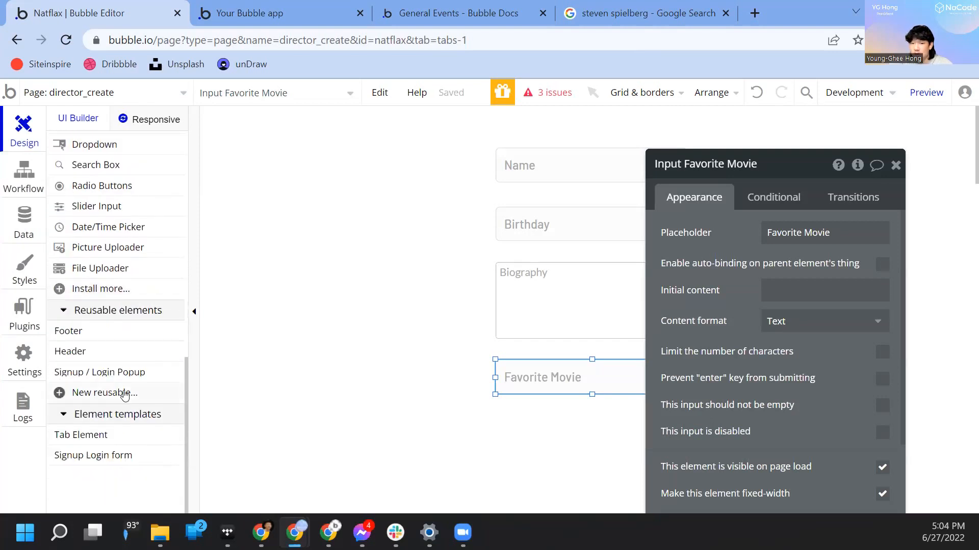
scroll(124, 394, "up", 4)
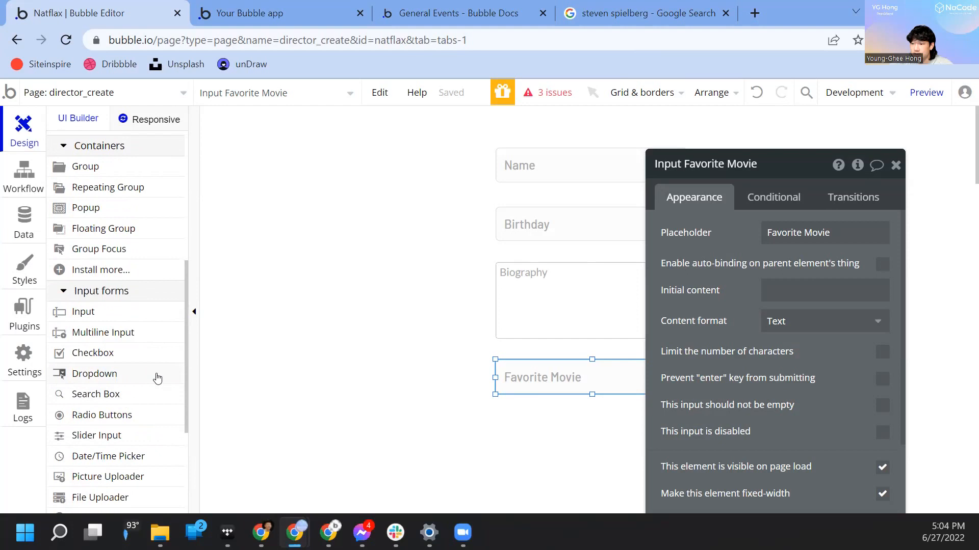
scroll(153, 357, "up", 6)
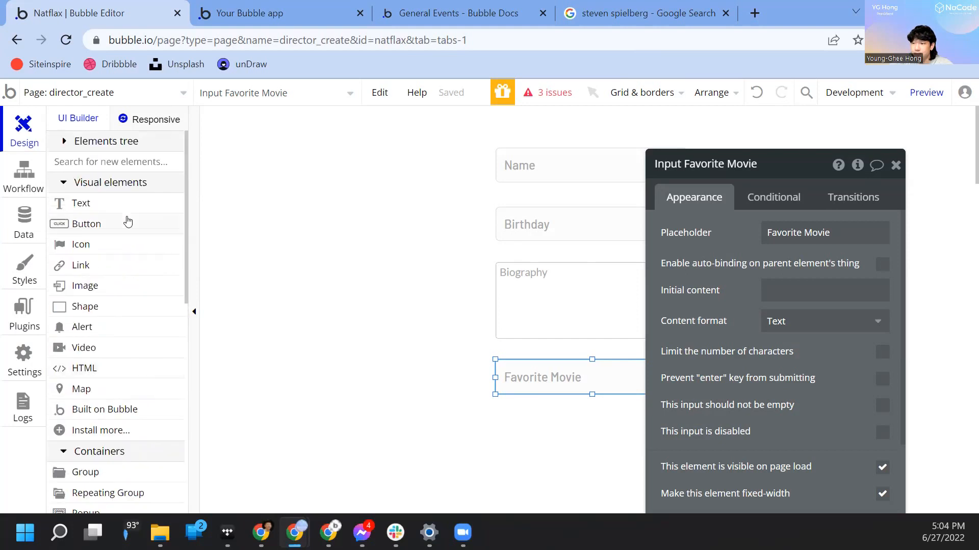
left_click(119, 229)
scroll(510, 337, "down", 3)
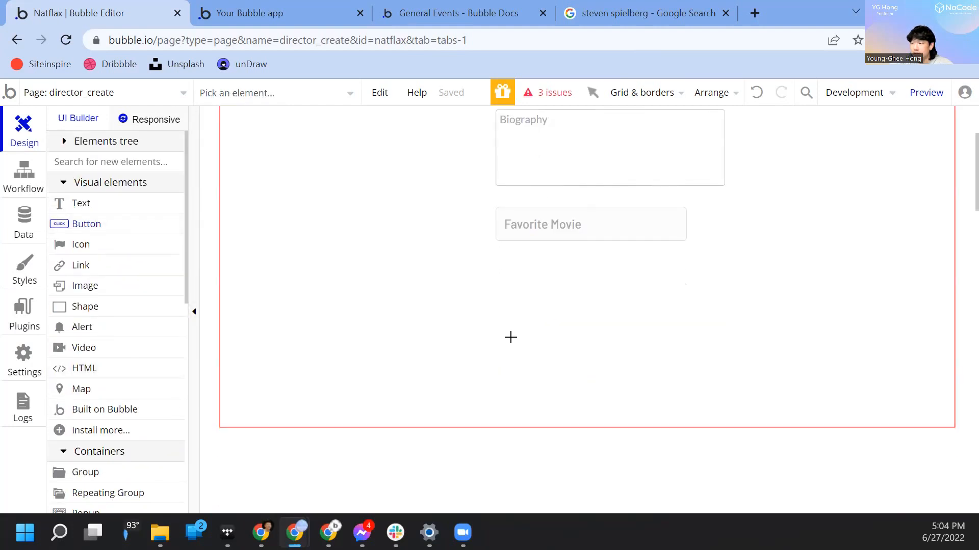
left_click(503, 267)
left_click_drag(530, 285, 523, 283)
type("Cr")
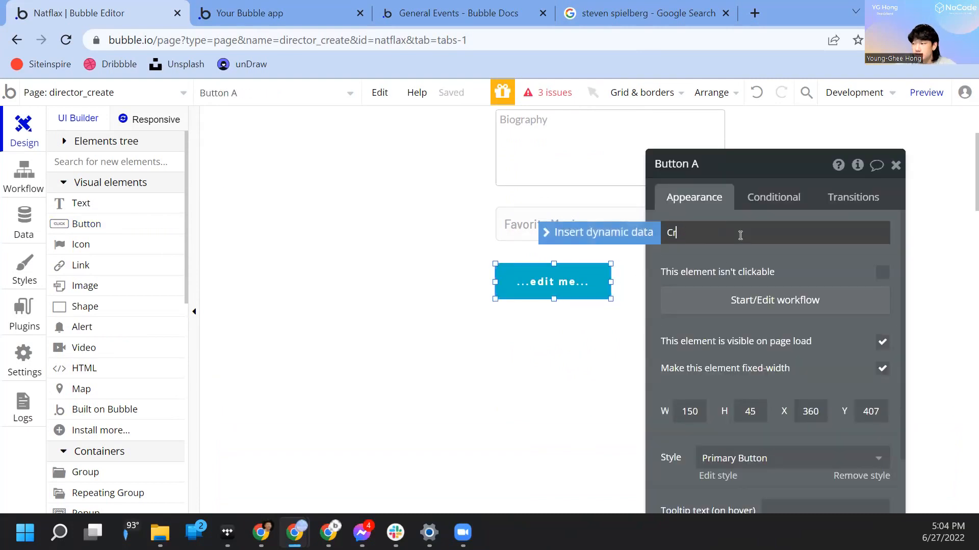
type("eate Movie")
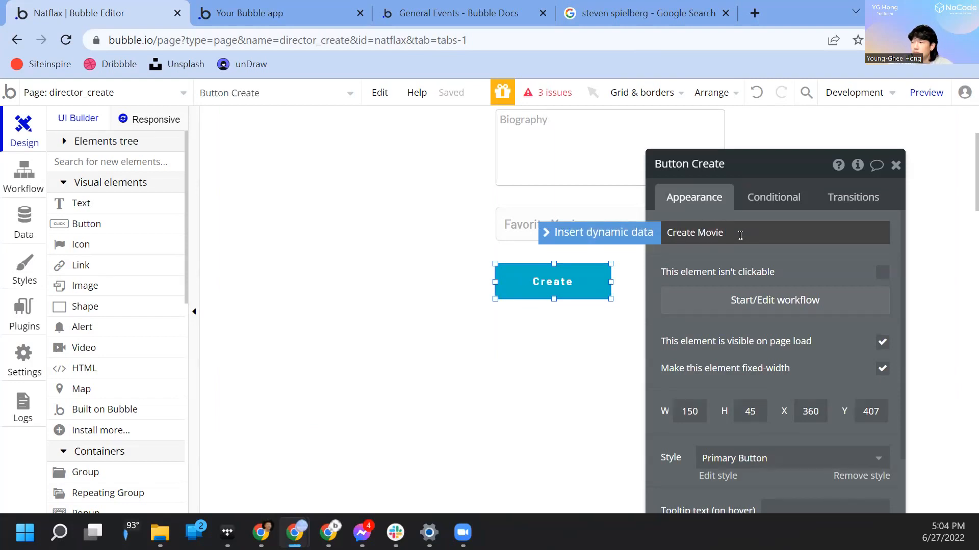
left_click(896, 164)
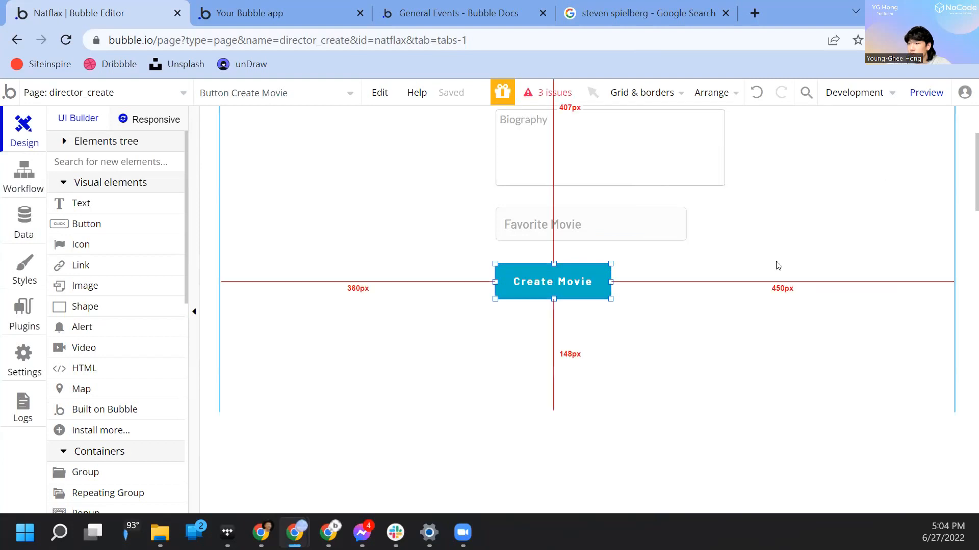
- Delete the Favorite Movie text input from the page
scroll(779, 266, "up", 3)
left_click(646, 378)
double_click(647, 378)
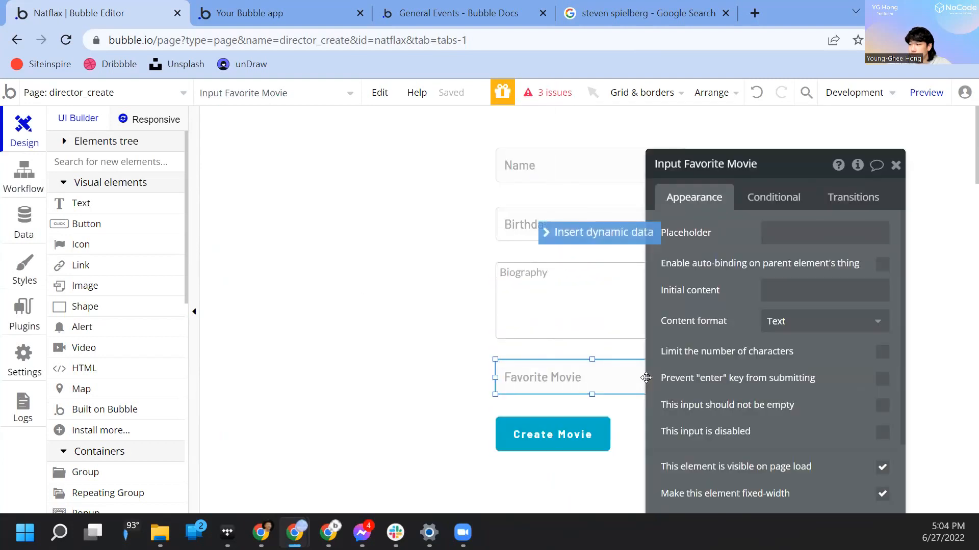
right_click(611, 376)
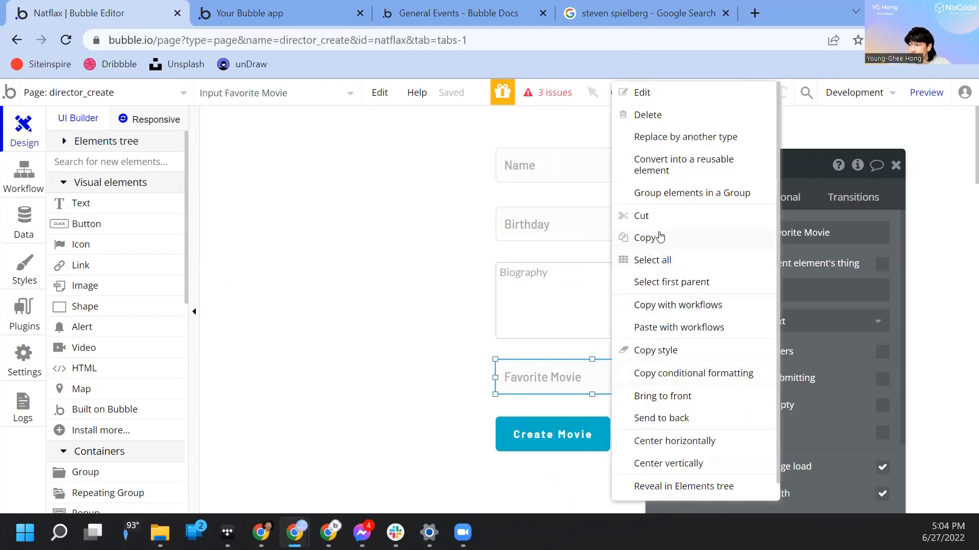
left_click(645, 117)
- Add a search box between the Biography field and the Create Movie button, aligned with the other inputs, with the placeholder Favorite Movie
scroll(130, 385, "down", 6)
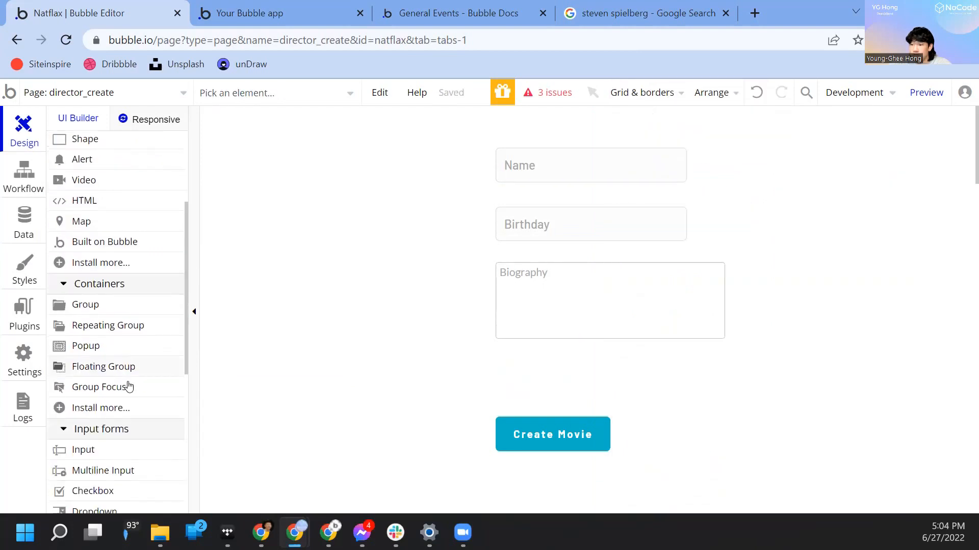
left_click(122, 394)
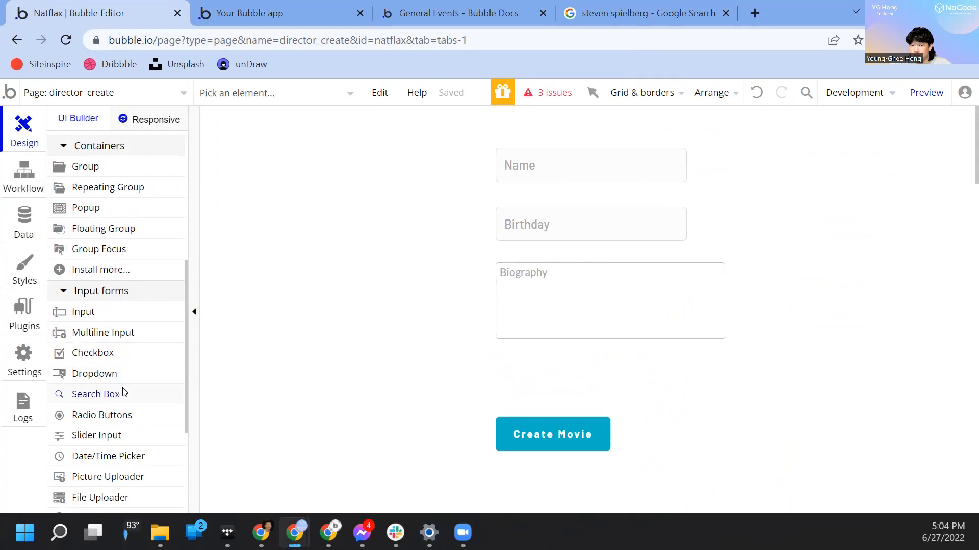
left_click(499, 359)
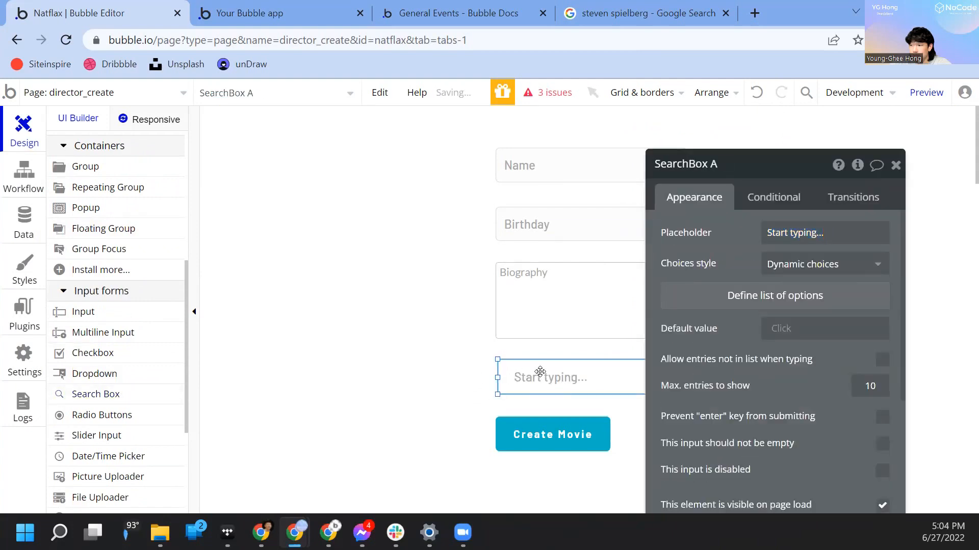
double_click(540, 373)
left_click(786, 230)
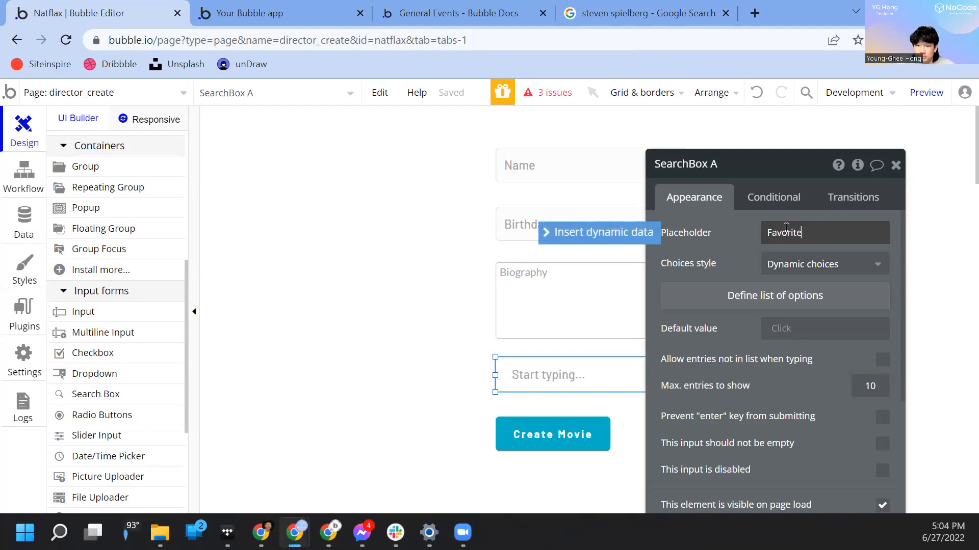
type("Movie")
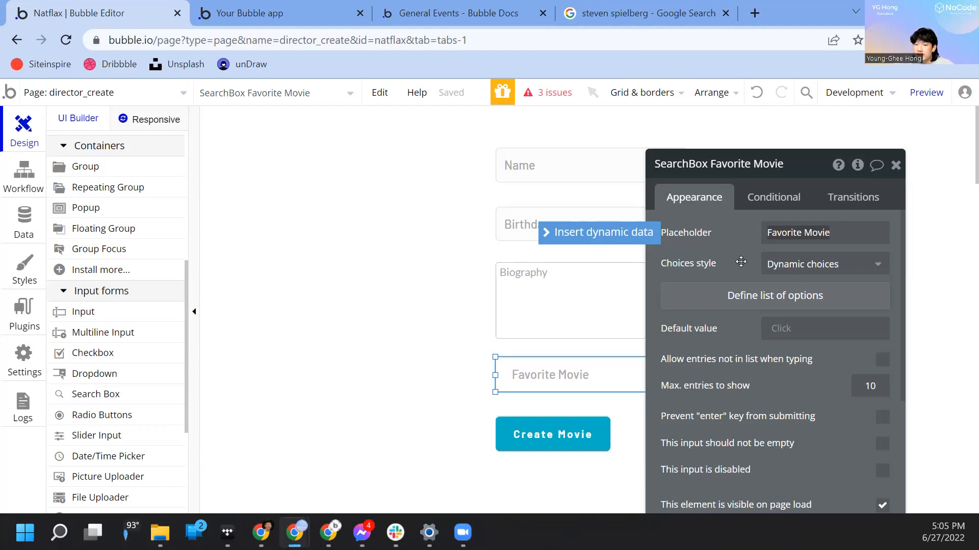
- Try static choices for the Favorite Movie search box, entering Movie 1, Movie 2 and Movie 3 as the options
left_click(809, 275)
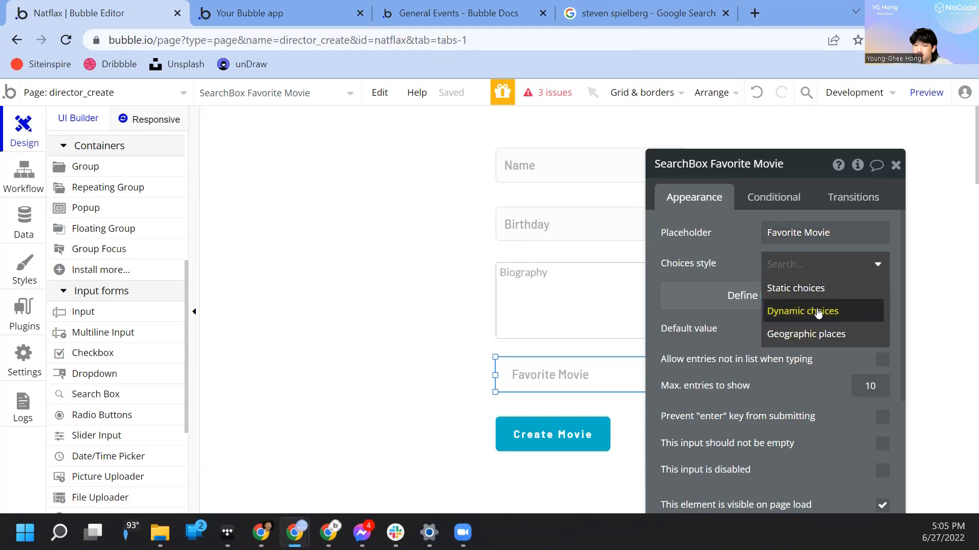
left_click(818, 313)
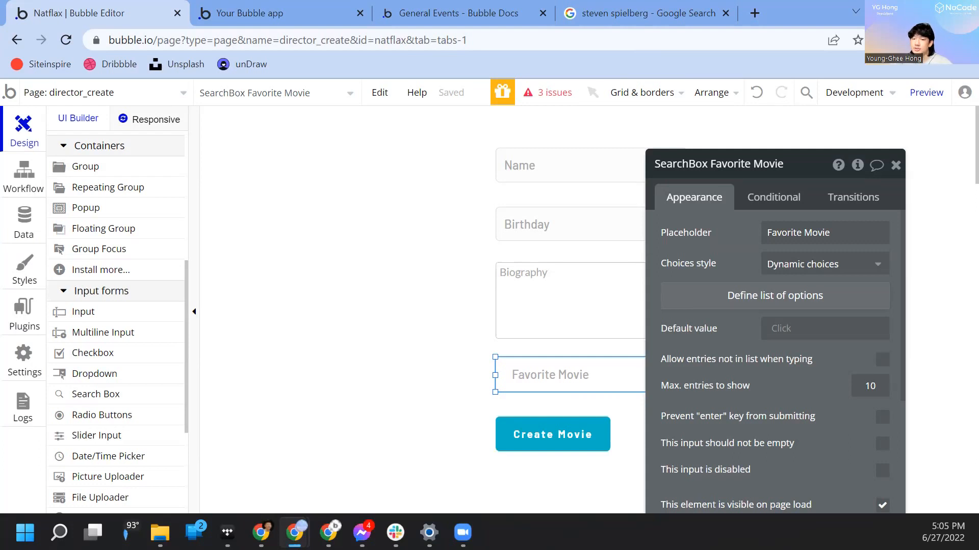
left_click(806, 270)
left_click(790, 289)
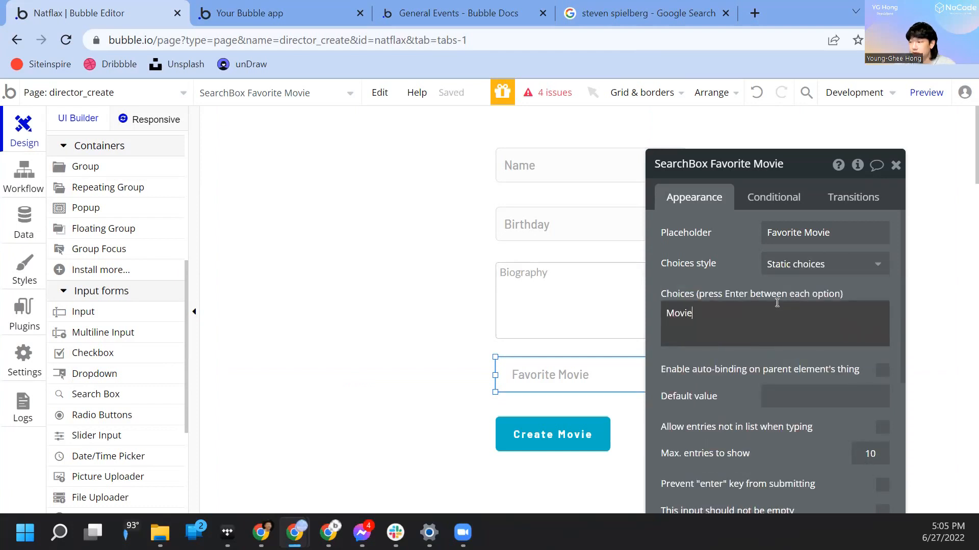
type("Movie 2")
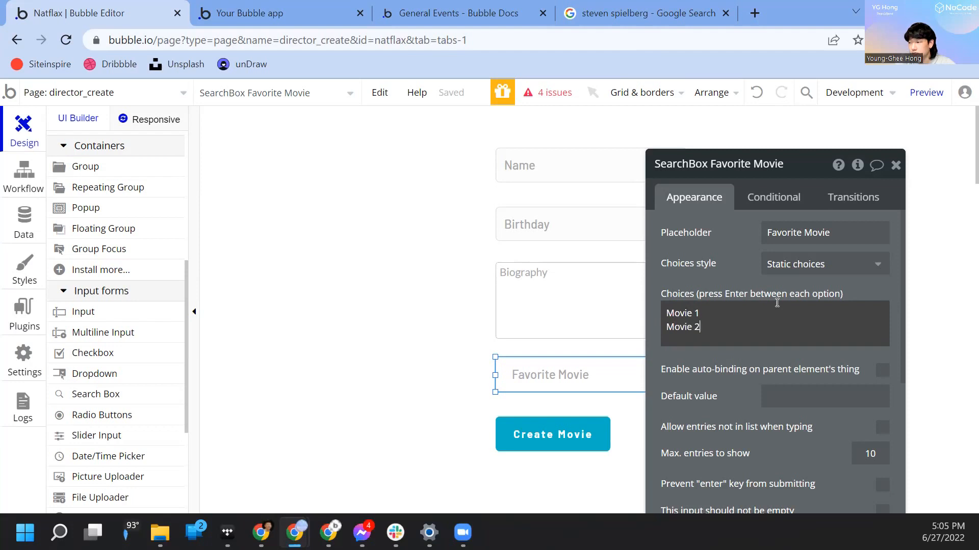
key("Return")
type("Movie 3")
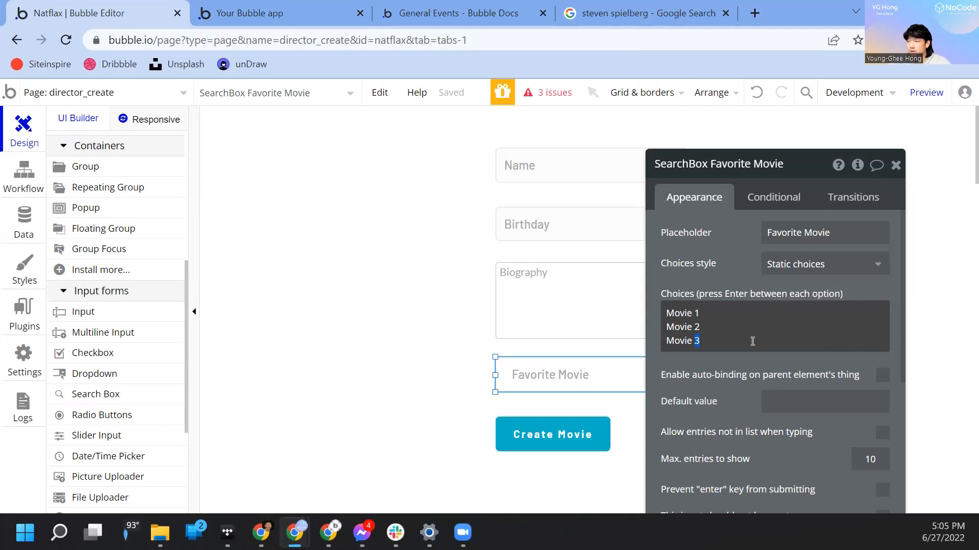
- Clear the search box's static options and set its choices style back to Dynamic choices
key("BackSpace")
key("BackSpace")
key("BackSpace")
key("BackSpace")
key("BackSpace")
key("BackSpace")
key("BackSpace")
key("BackSpace")
key("BackSpace")
key("BackSpace")
key("BackSpace")
key("BackSpace")
key("BackSpace")
key("BackSpace")
key("BackSpace")
key("BackSpace")
key("BackSpace")
key("BackSpace")
key("BackSpace")
key("BackSpace")
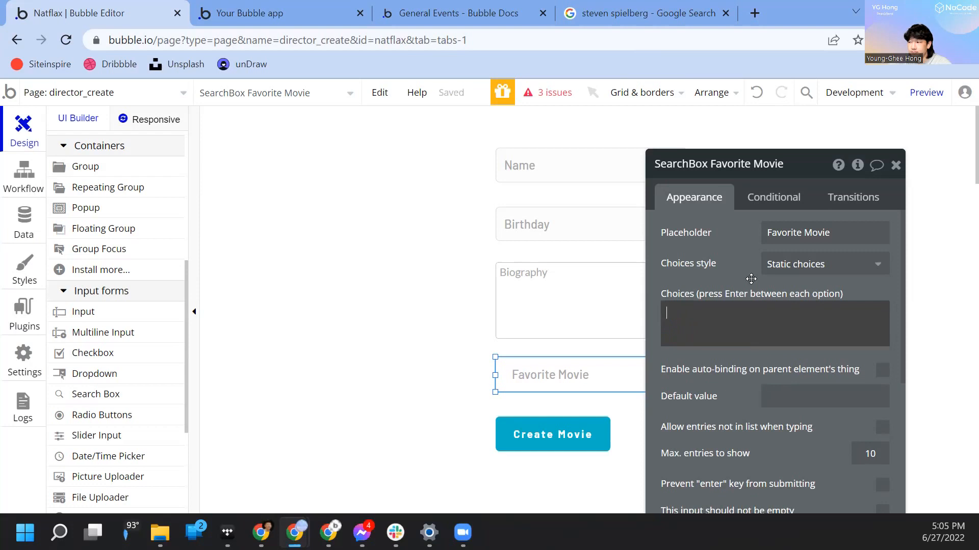
left_click(784, 271)
left_click(775, 307)
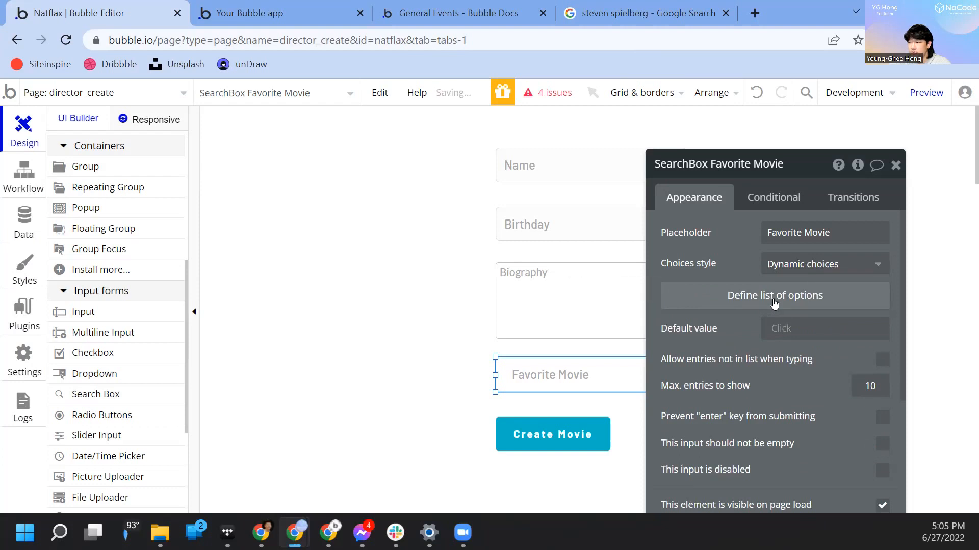
- Define the search box's list of options as a search for the Movie type
left_click(774, 304)
left_click(589, 204)
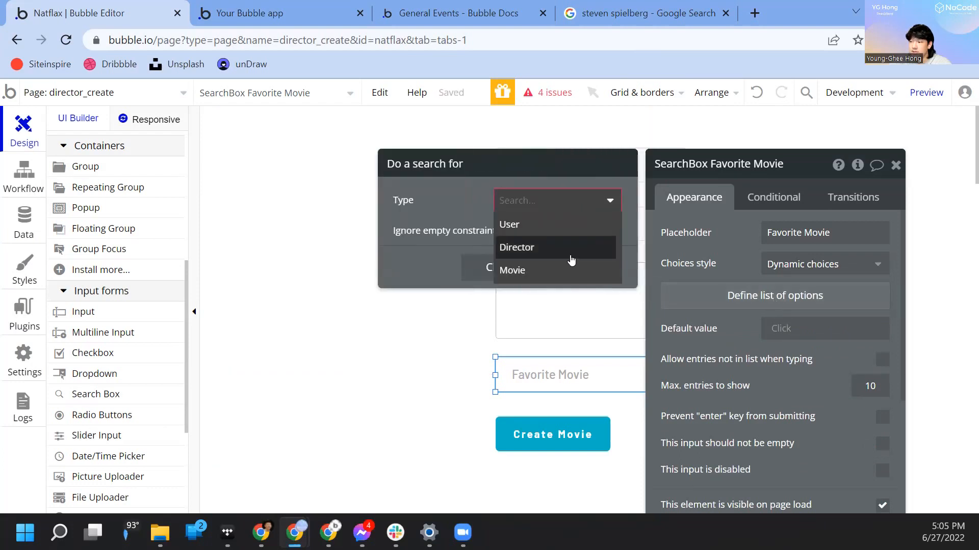
left_click(563, 272)
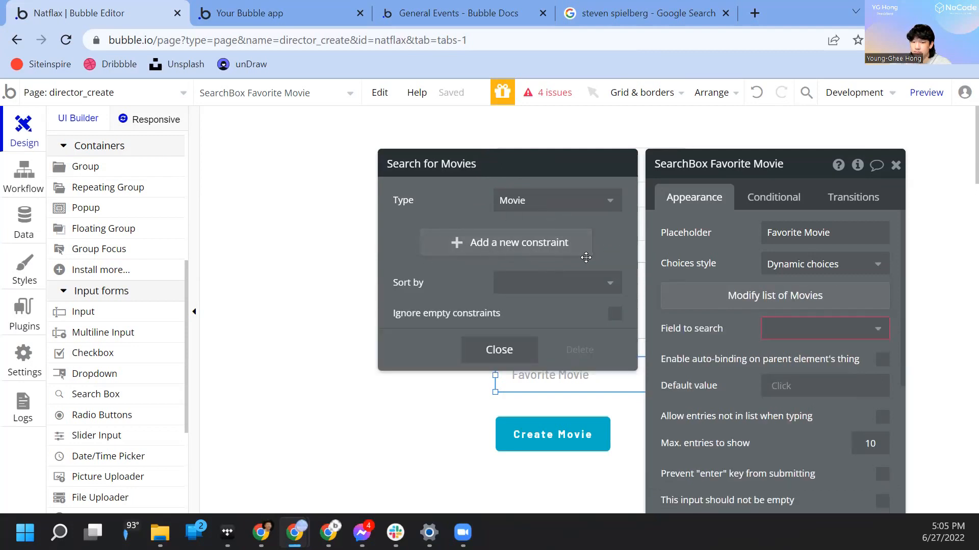
- Try adding a Year constraint to the Movie search, and remove it again
left_click(558, 242)
left_click(422, 242)
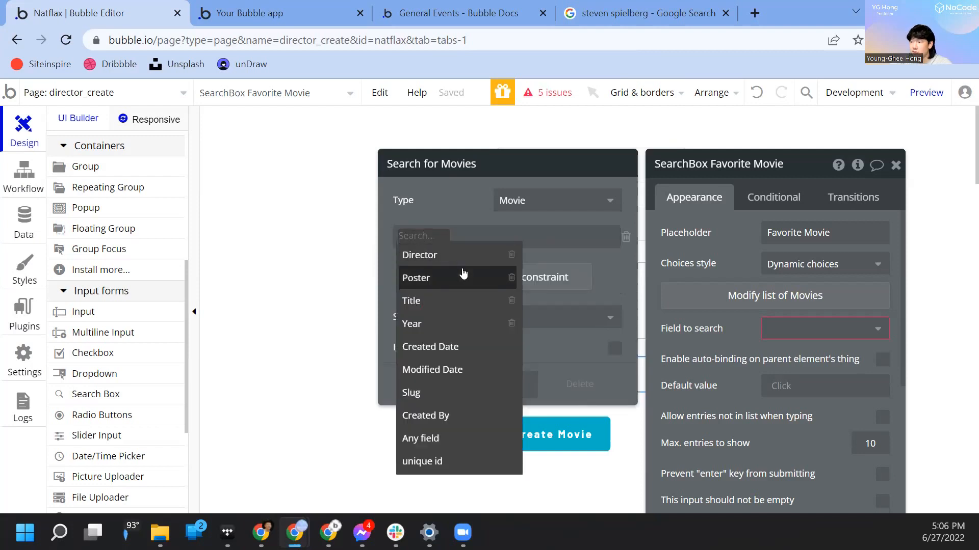
left_click(460, 318)
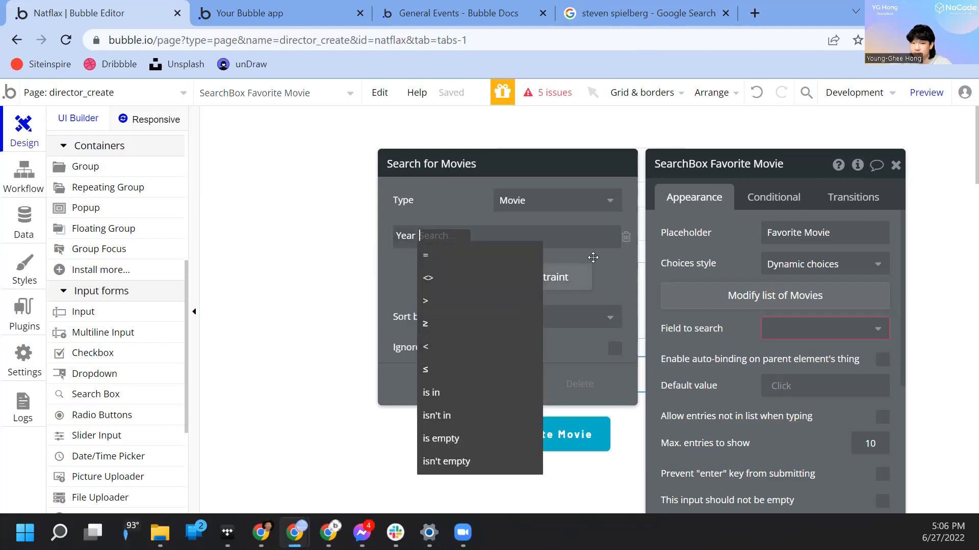
left_click(620, 237)
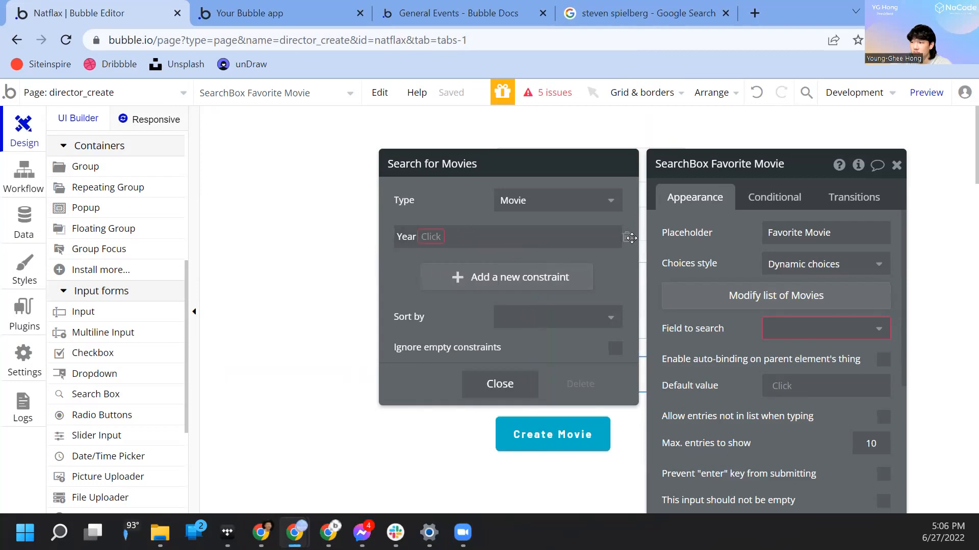
left_click(627, 237)
- Try adding a Director = constraint to the Movie search, and remove it again
left_click(516, 246)
left_click(411, 238)
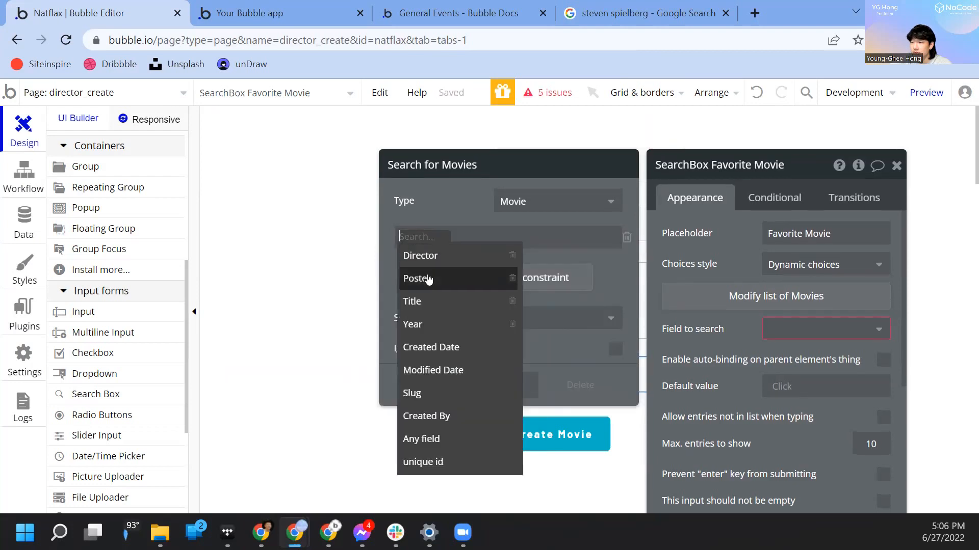
left_click(455, 256)
left_click(455, 255)
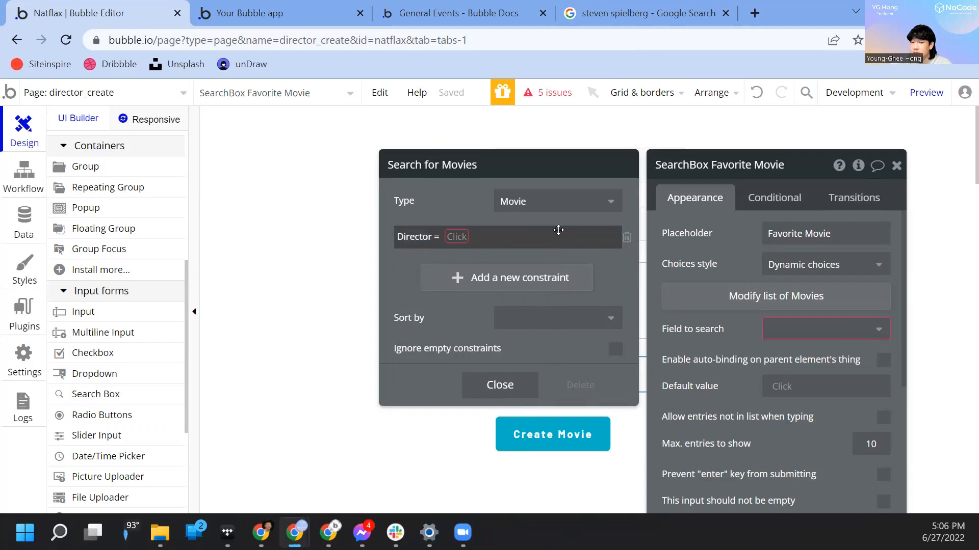
left_click(627, 238)
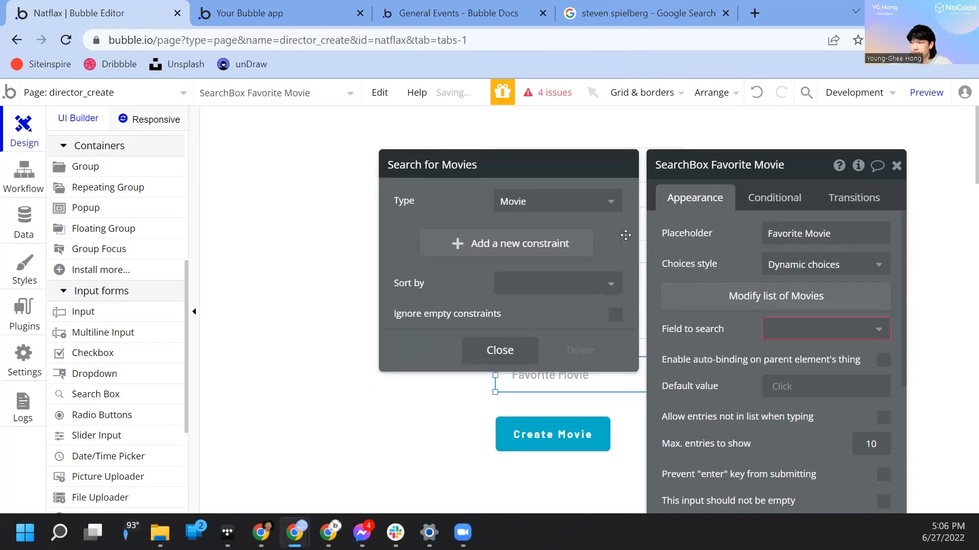
- Leave the Movie search unconstrained and set the search box's field to search to Title
left_click(686, 233)
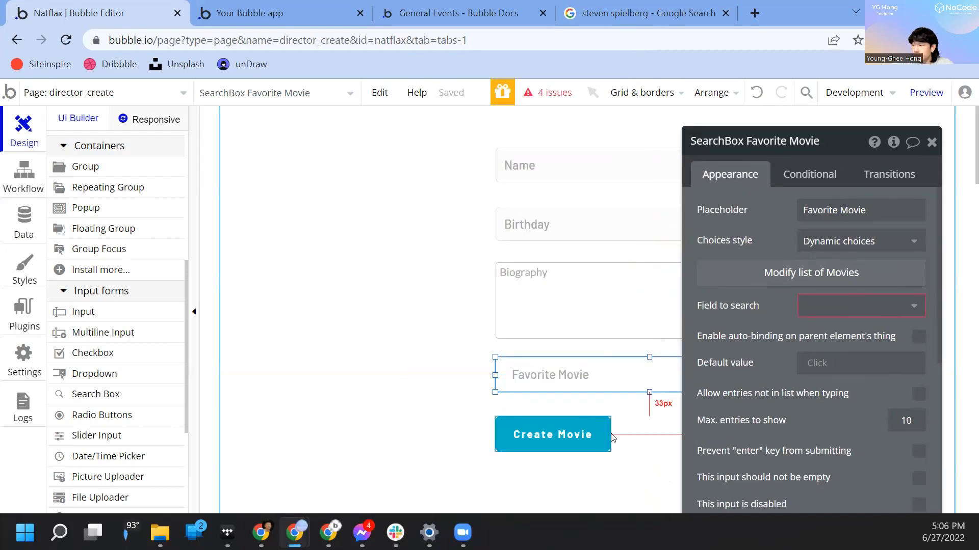
left_click(867, 311)
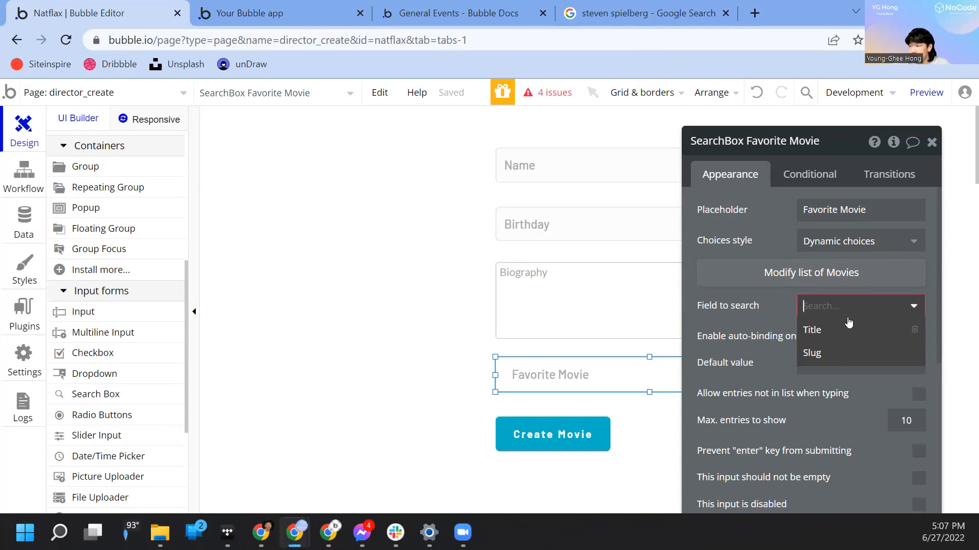
left_click(840, 334)
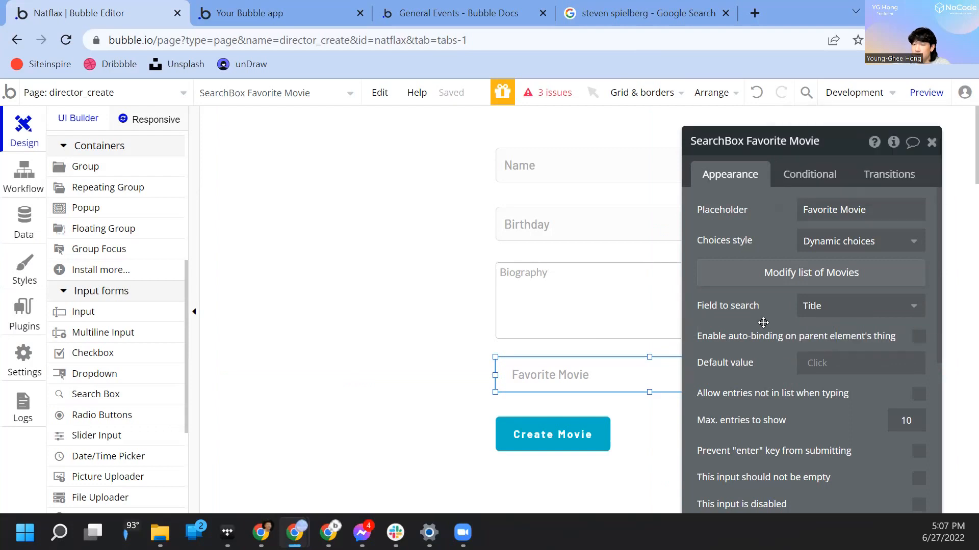
- Preview the director_create page and test the Favorite Movie search box by searching for "Re"
left_click(927, 91)
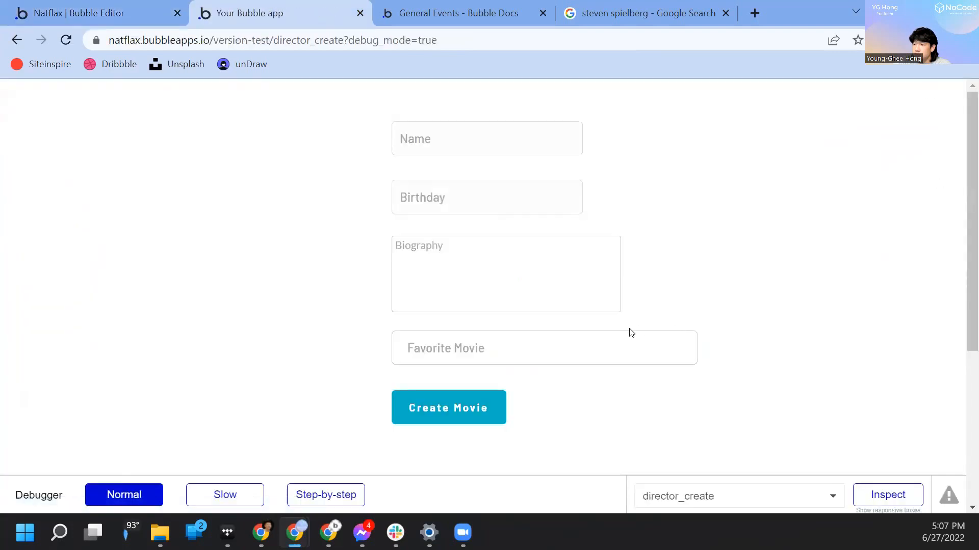
left_click(559, 343)
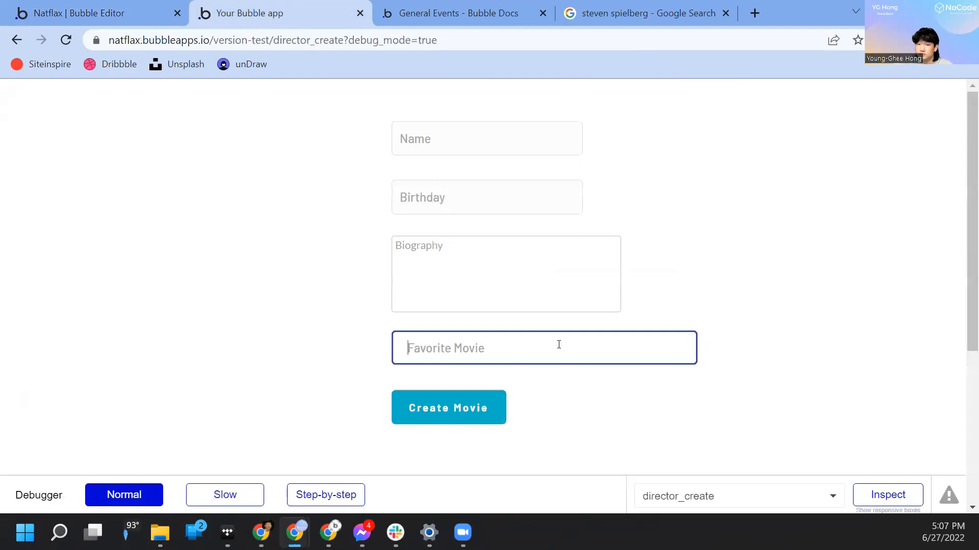
type("Re")
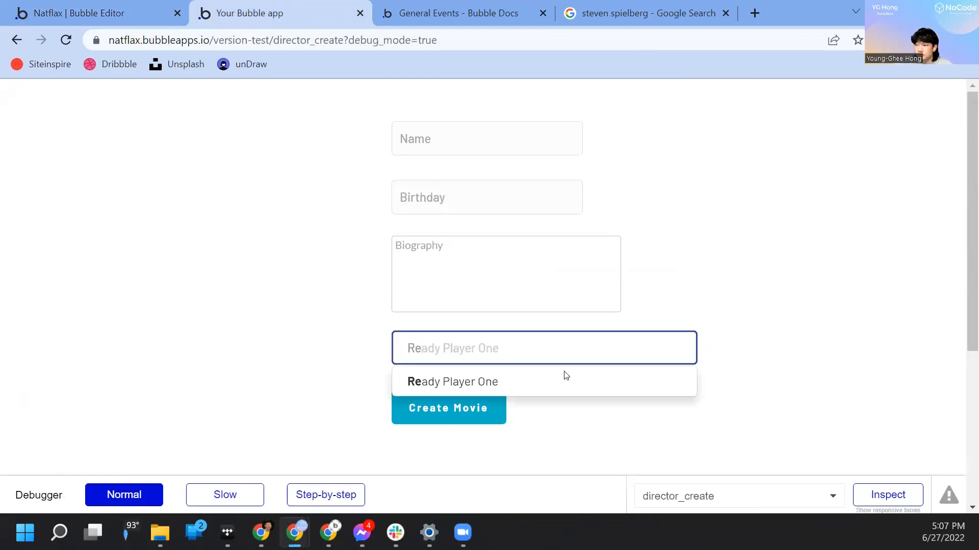
- Test the Favorite Movie search box by choosing Ready Player One, then searching for "en" and choosing Encanto
left_click(563, 375)
left_click_drag(604, 357, 414, 362)
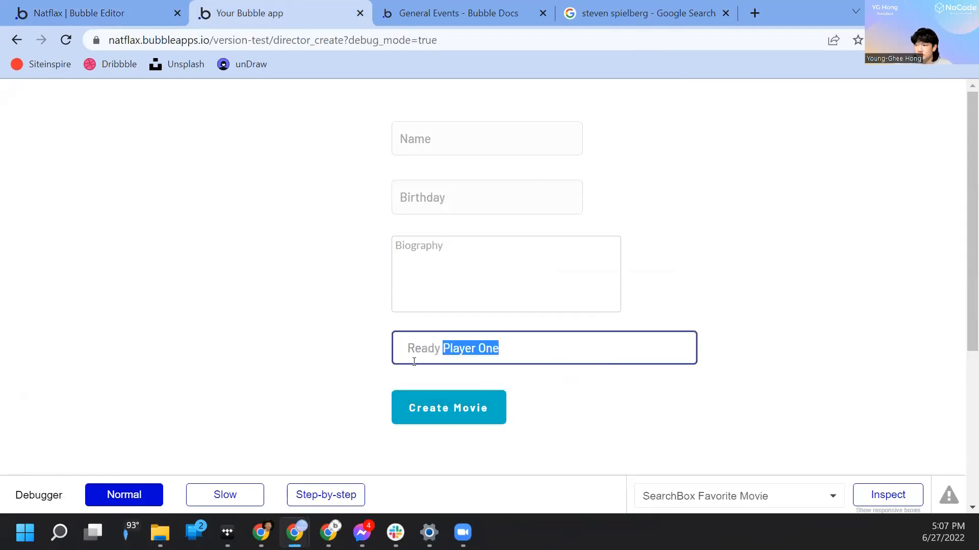
type("en")
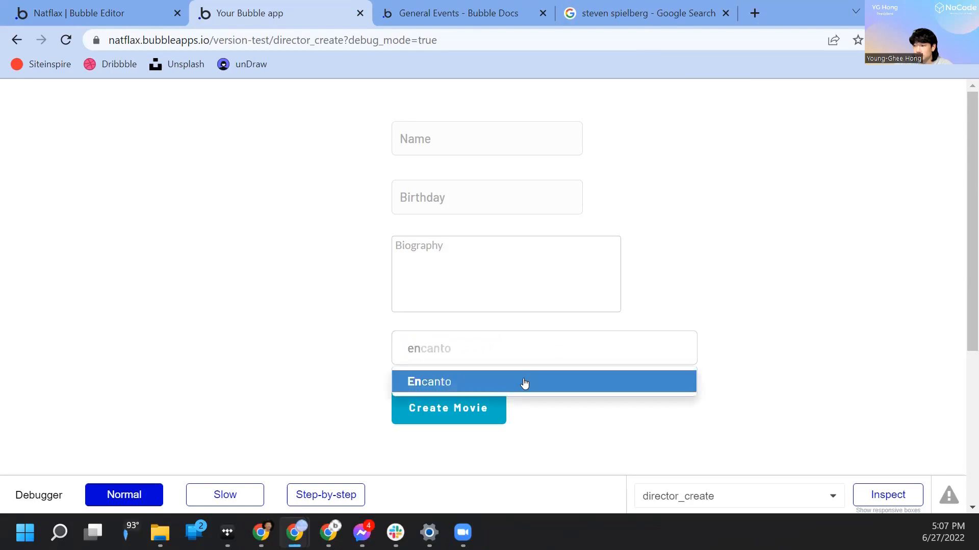
left_click(524, 383)
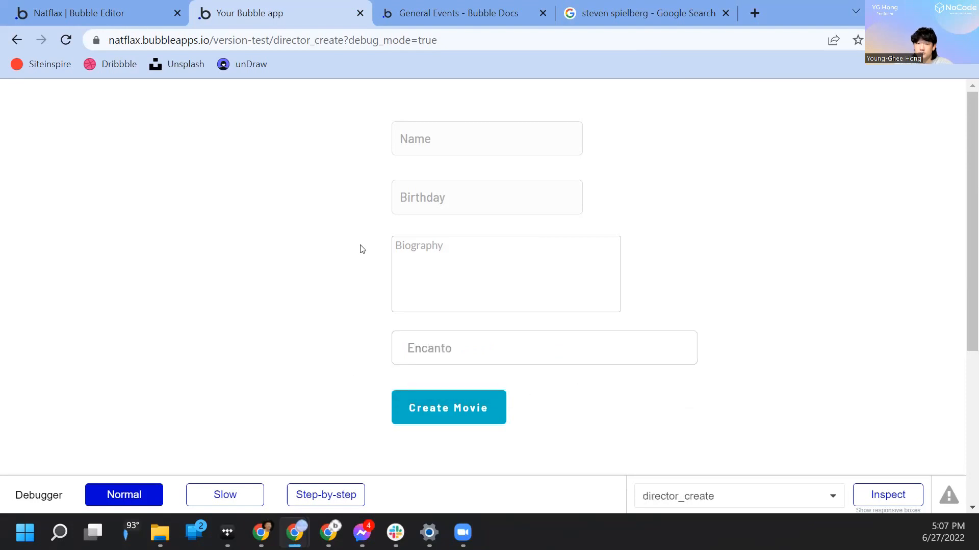
- Start a workflow for the Create Movie button in the Bubble editor with a Create a new thing action of type Director
left_click(124, 5)
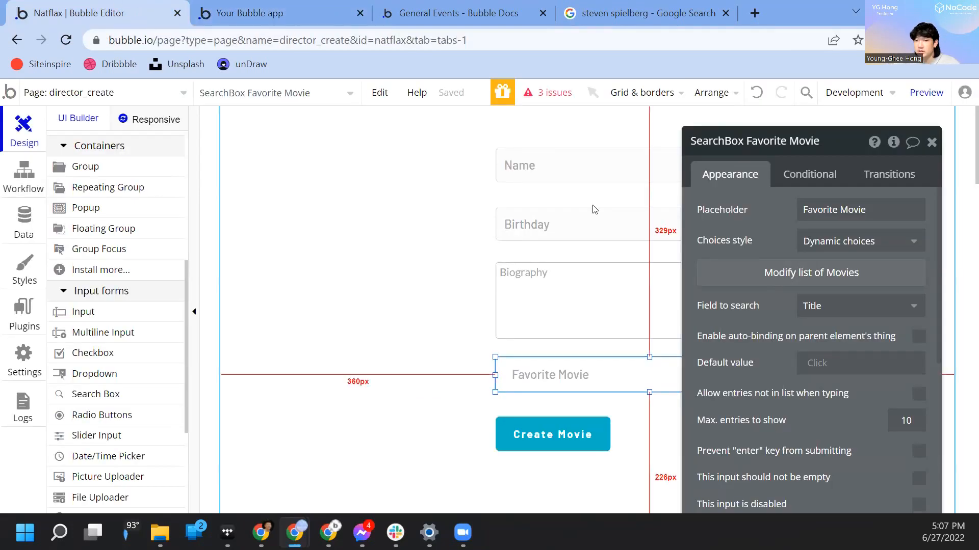
left_click(550, 436)
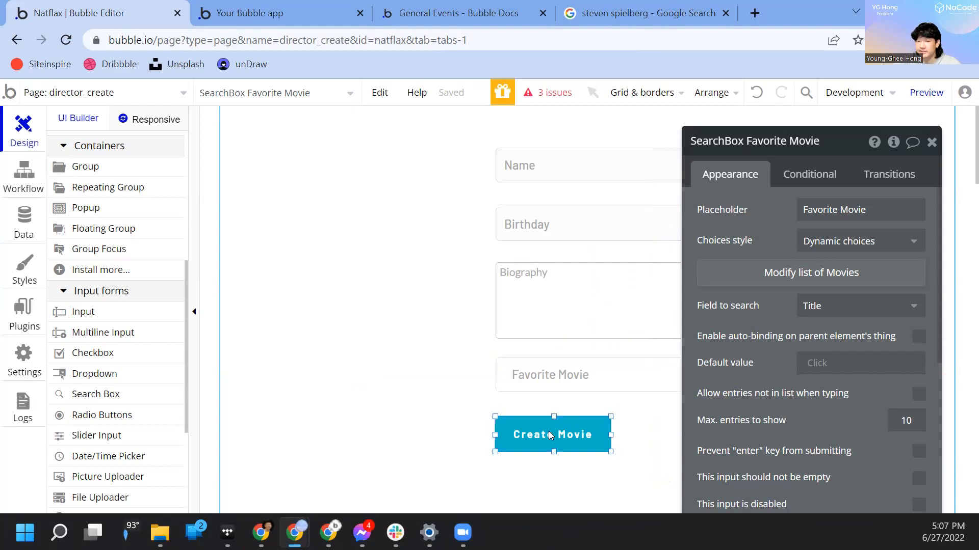
left_click(835, 274)
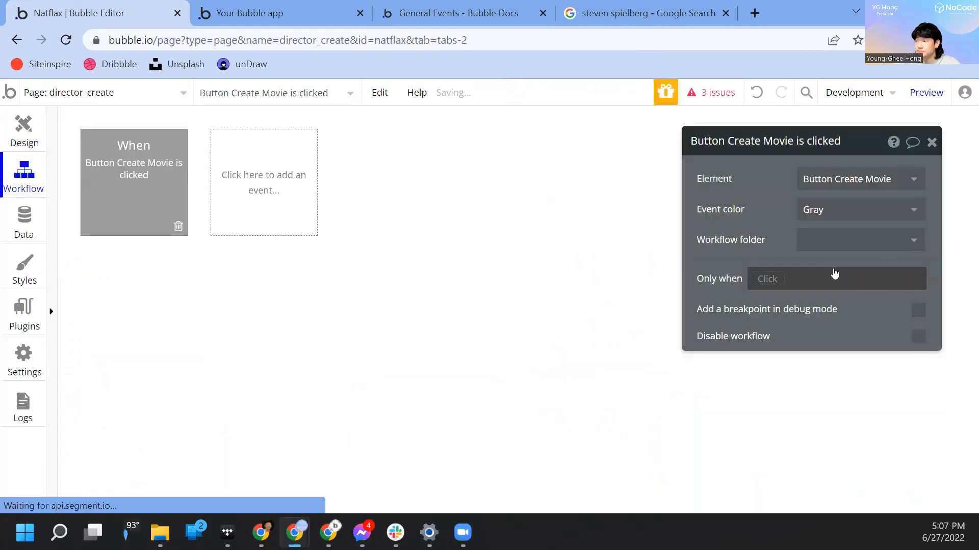
left_click(131, 297)
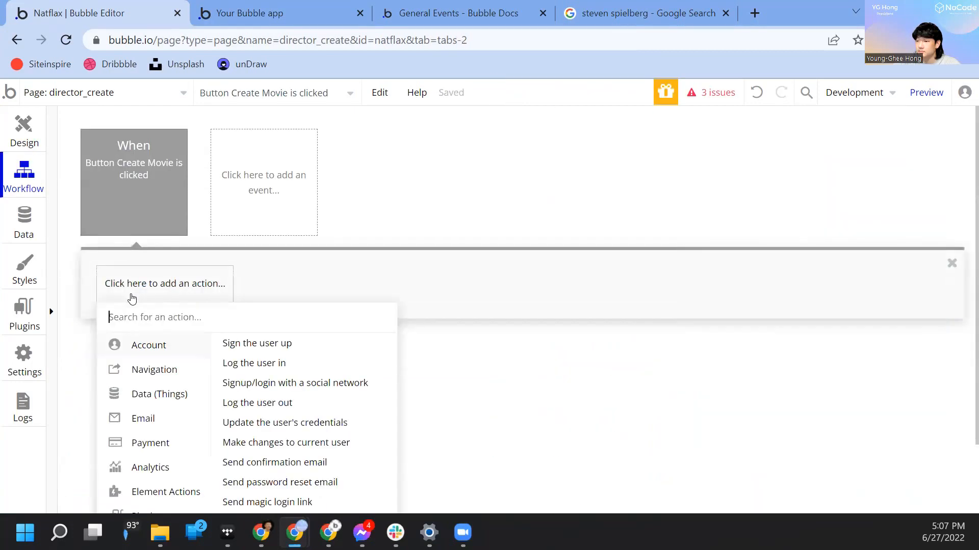
mouse_move(158, 396)
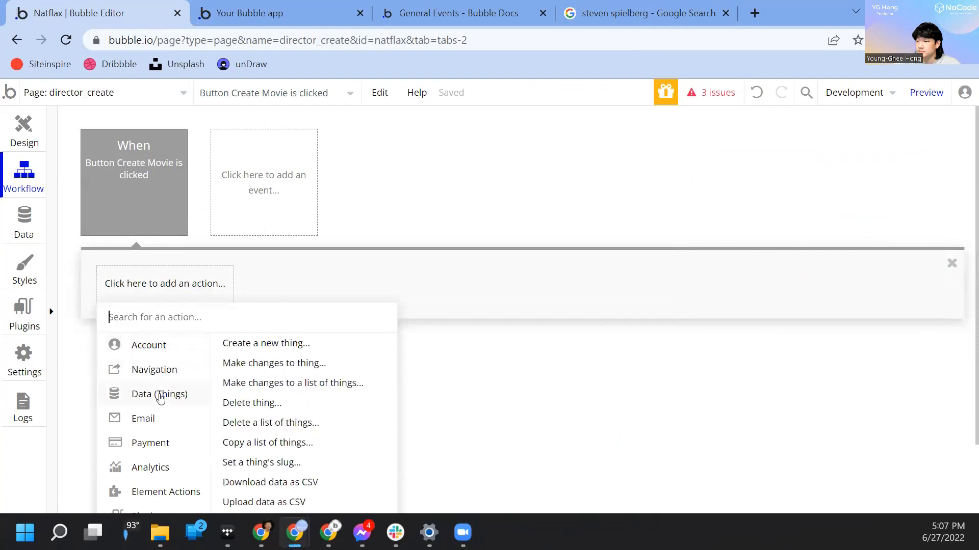
left_click(270, 344)
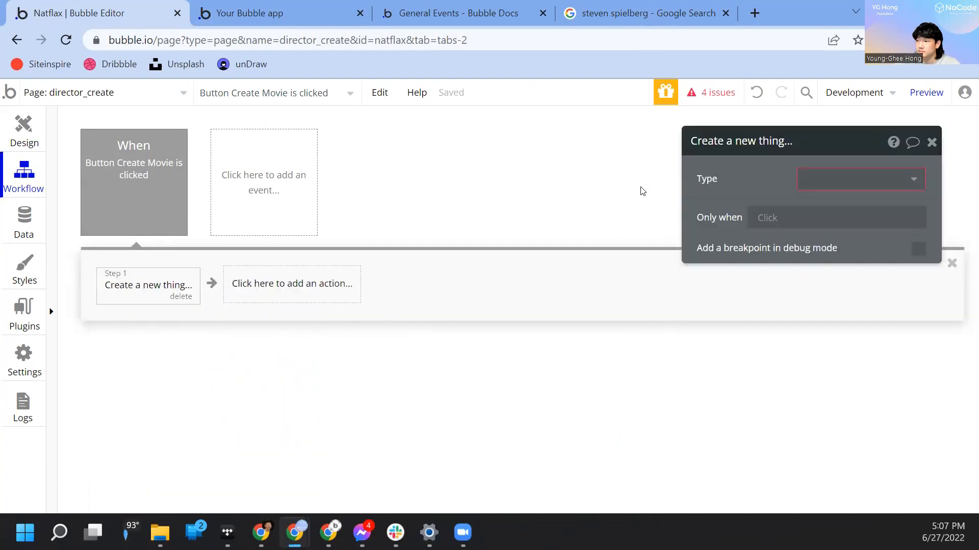
left_click(816, 184)
left_click(819, 200)
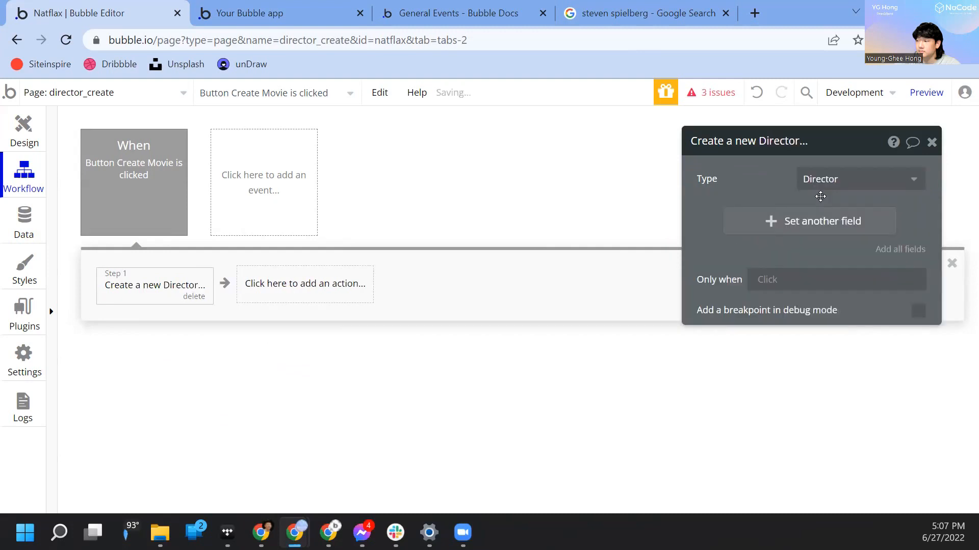
- Set the new Director's Name field to Input Name's value
left_click(828, 224)
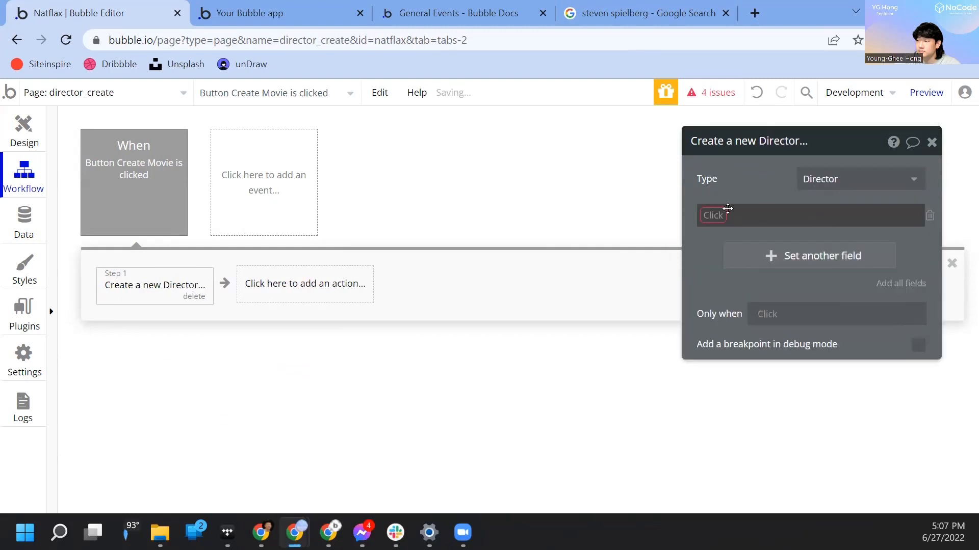
left_click(727, 213)
left_click(753, 326)
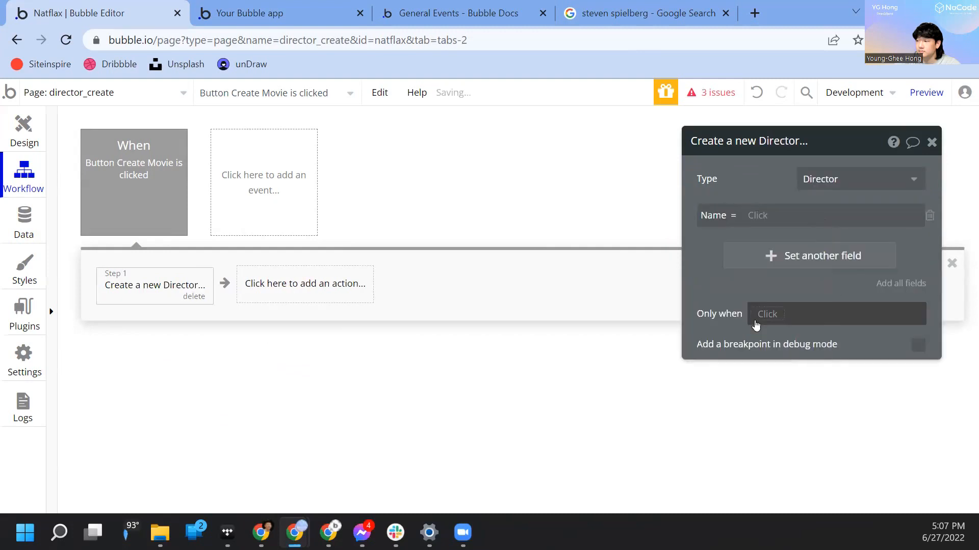
left_click(763, 224)
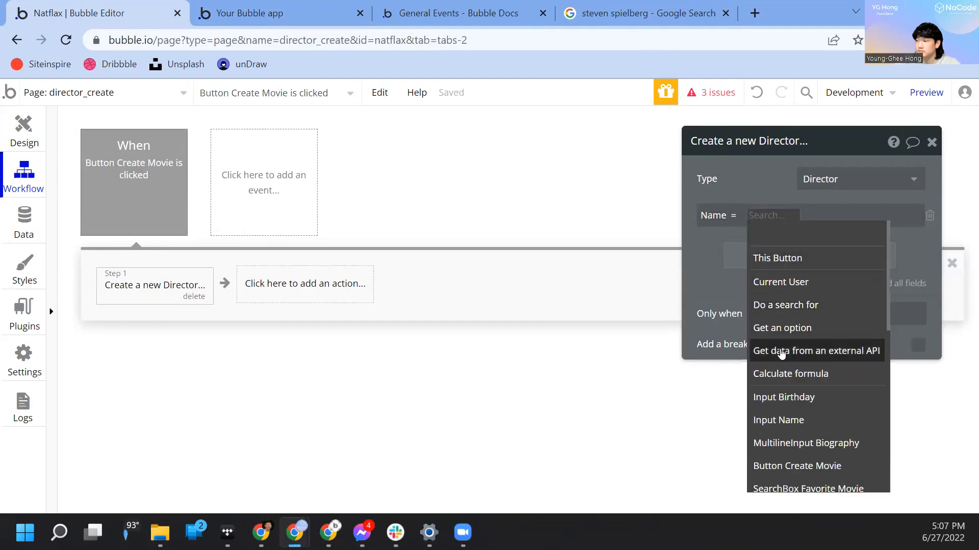
scroll(754, 347, "down", 2)
left_click(752, 344)
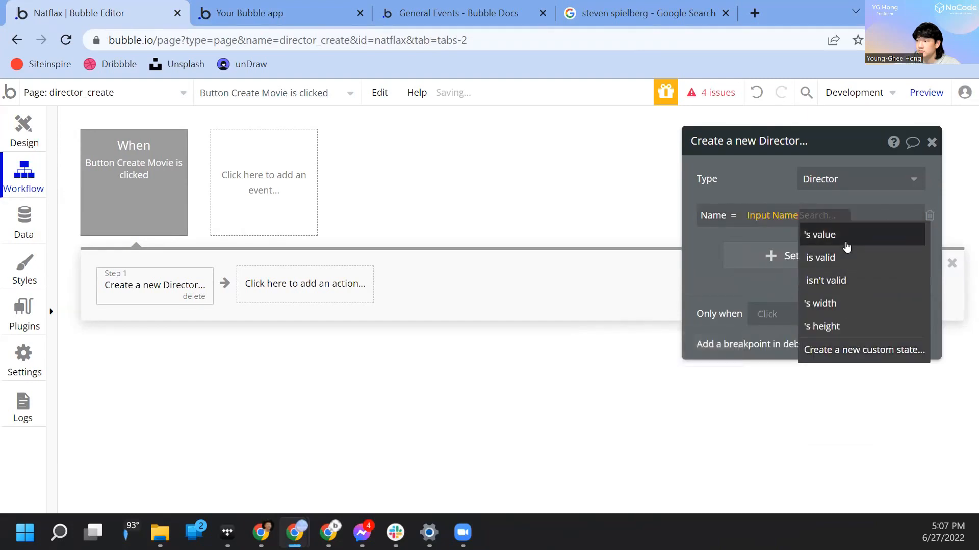
left_click(818, 235)
- Add the Birthdate field to the Create a new Director action and set it to Input Birthday's value
left_click(824, 255)
left_click(703, 253)
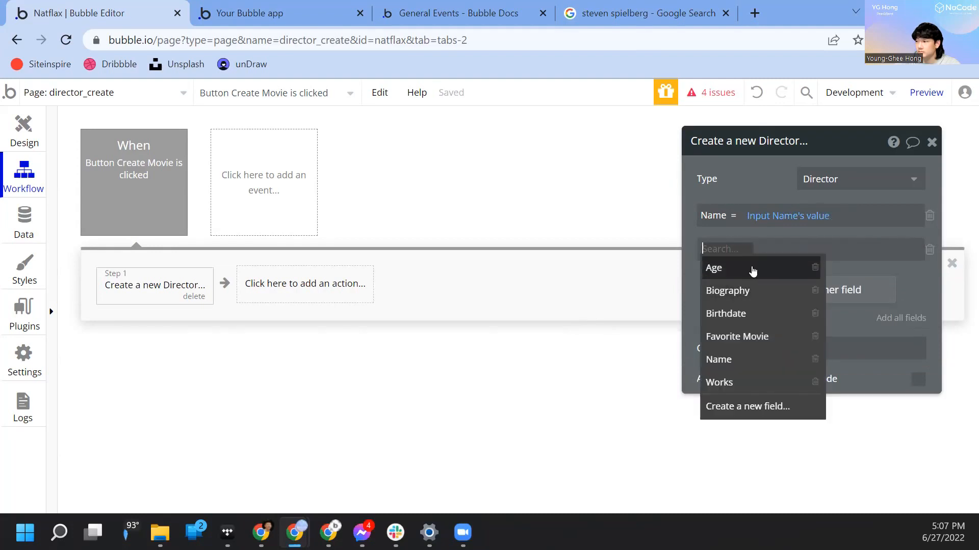
left_click(765, 313)
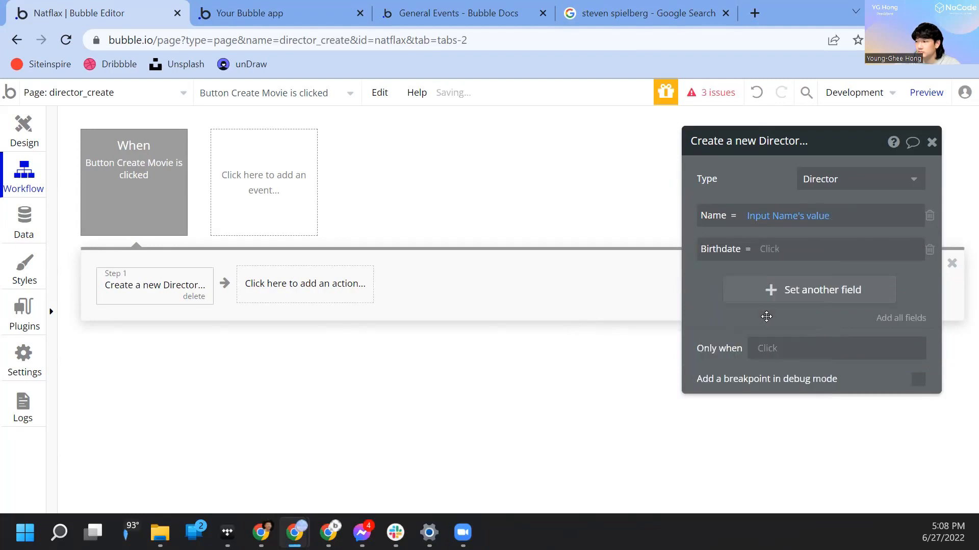
left_click(772, 250)
scroll(798, 372, "down", 2)
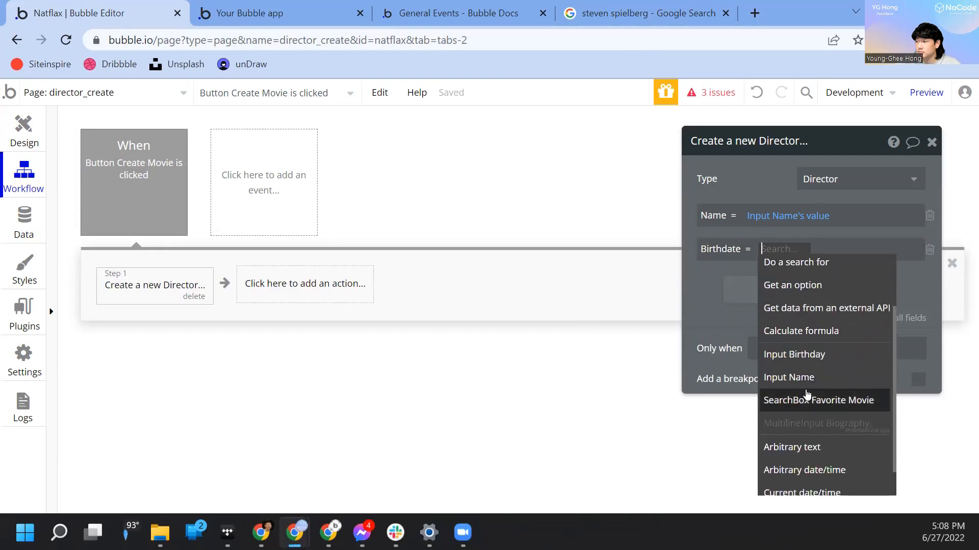
left_click(831, 360)
left_click(858, 267)
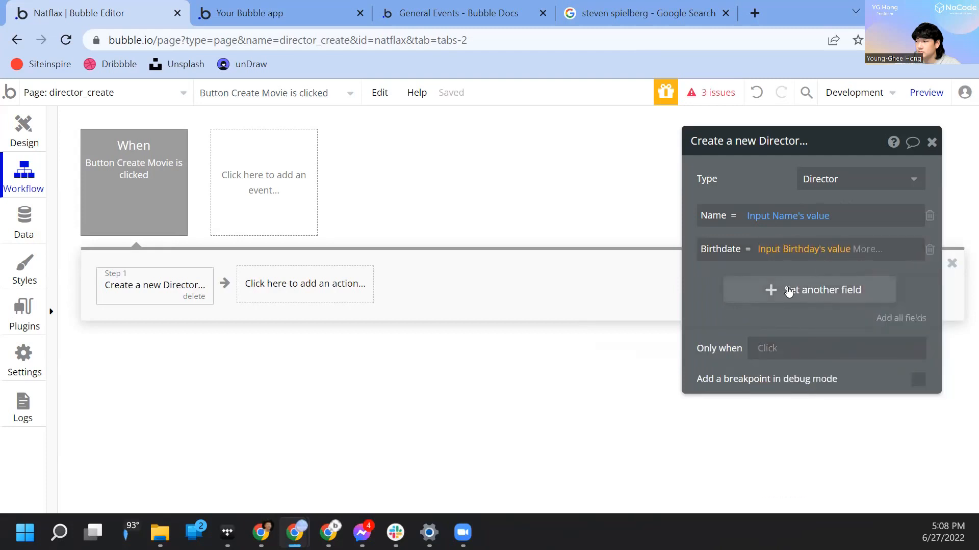
- Add the Biography field to the Create a new Director action and set it to MultilineInput Biography's value
left_click(734, 287)
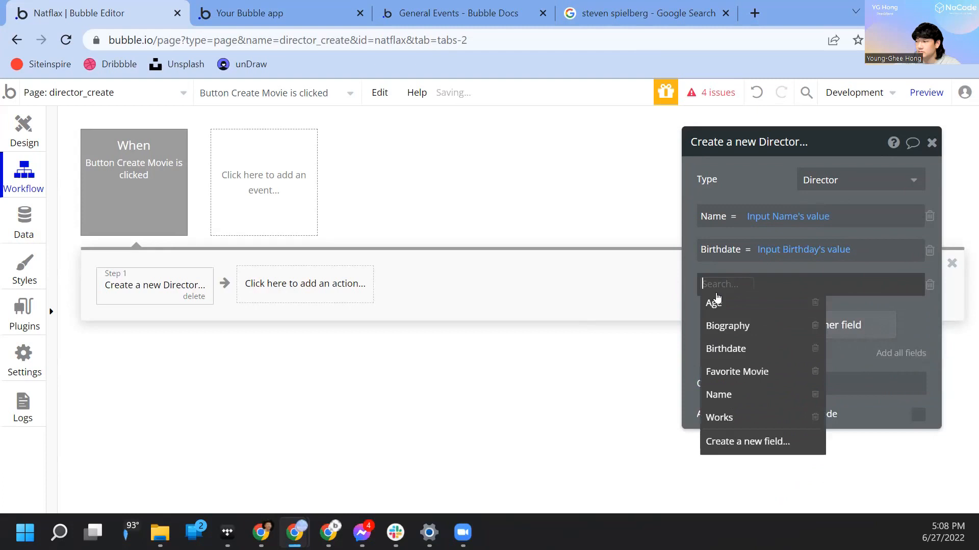
left_click(729, 327)
left_click(771, 285)
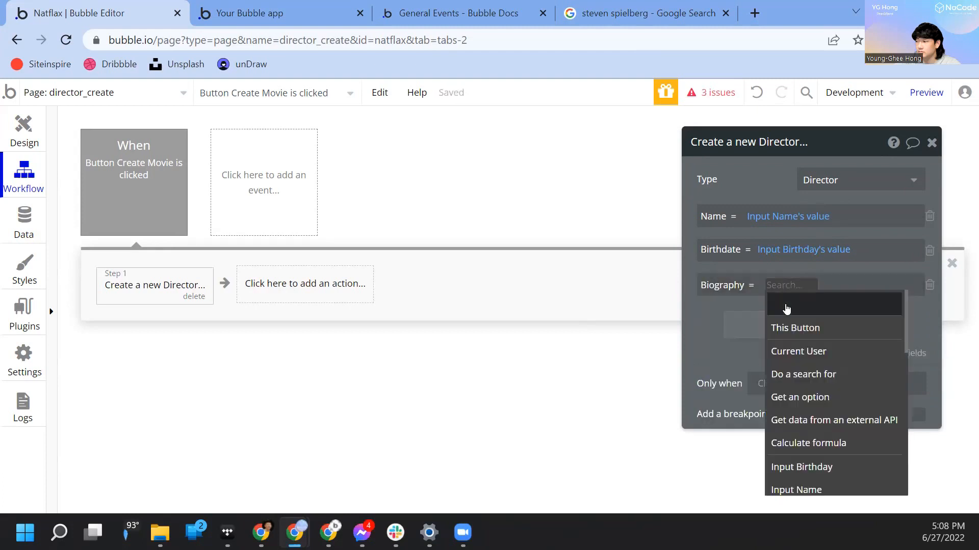
scroll(813, 381, "down", 3)
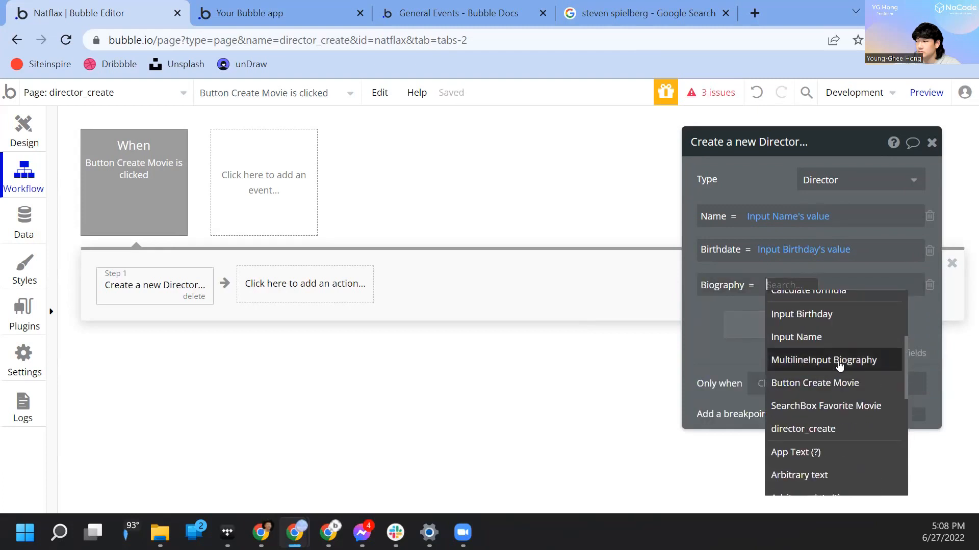
left_click(838, 360)
left_click(804, 317)
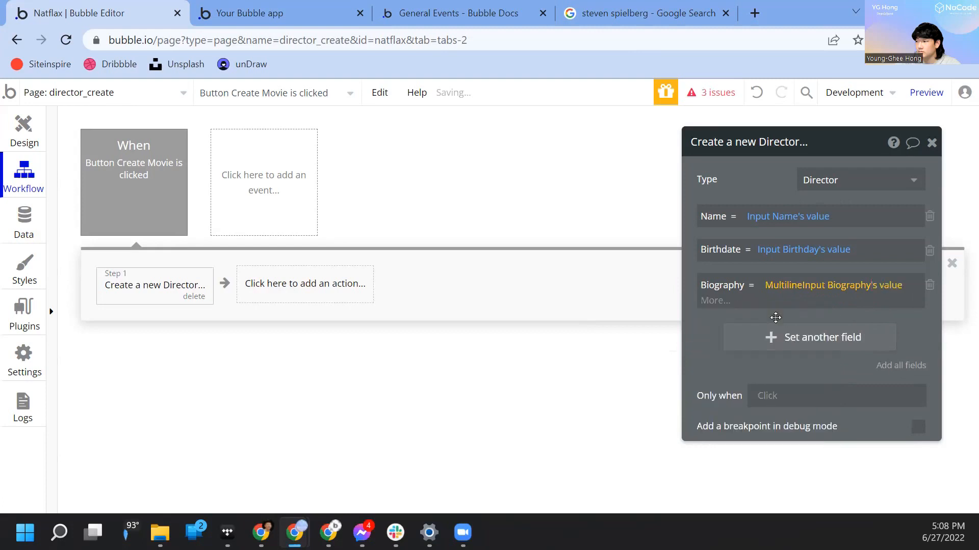
- Add the Favorite Movie field to the Create a new Director action and set it to SearchBox Favorite Movie's value
left_click(764, 344)
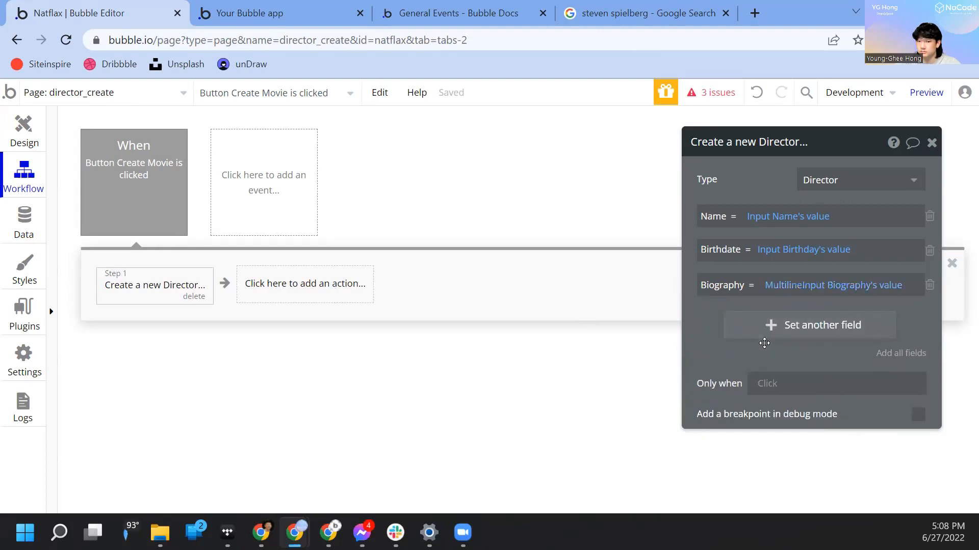
left_click(729, 327)
left_click(713, 319)
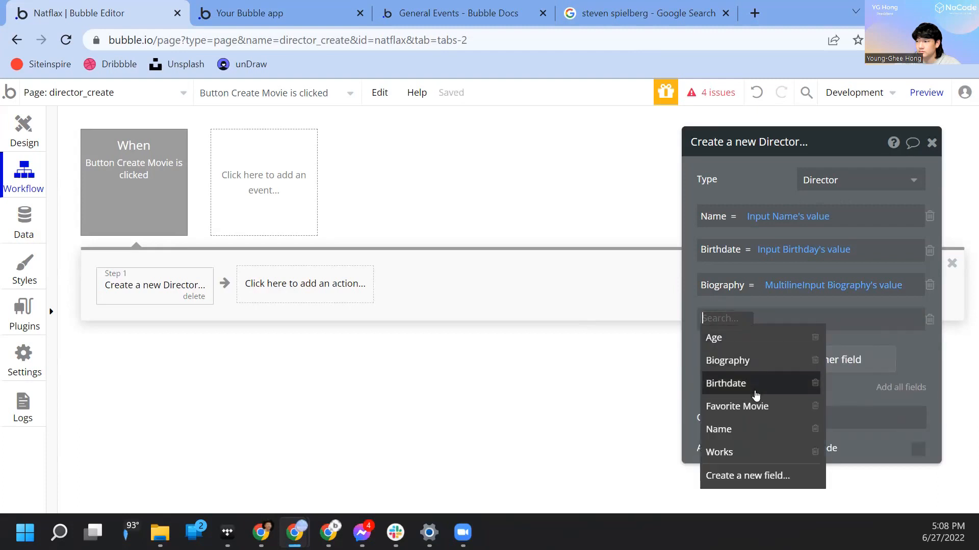
left_click(760, 405)
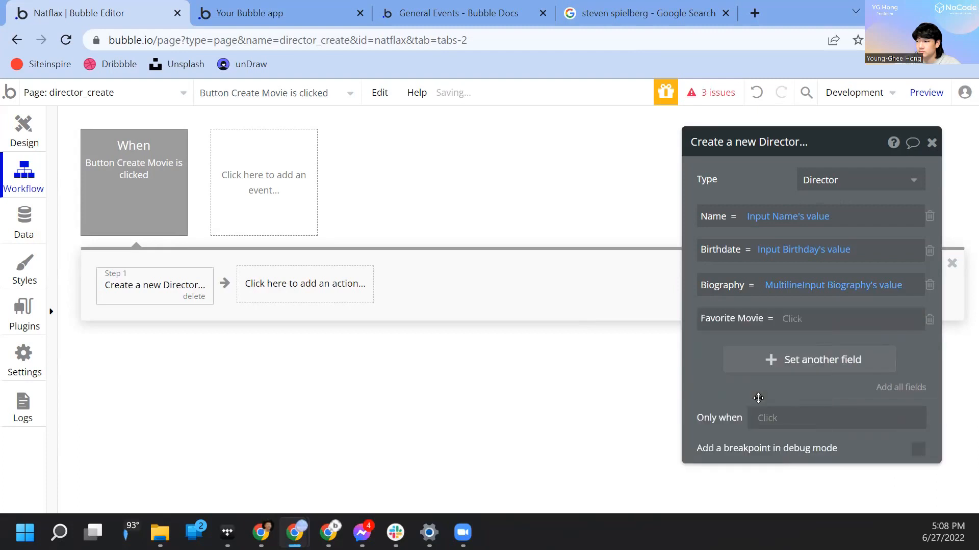
left_click(793, 319)
scroll(807, 387, "down", 3)
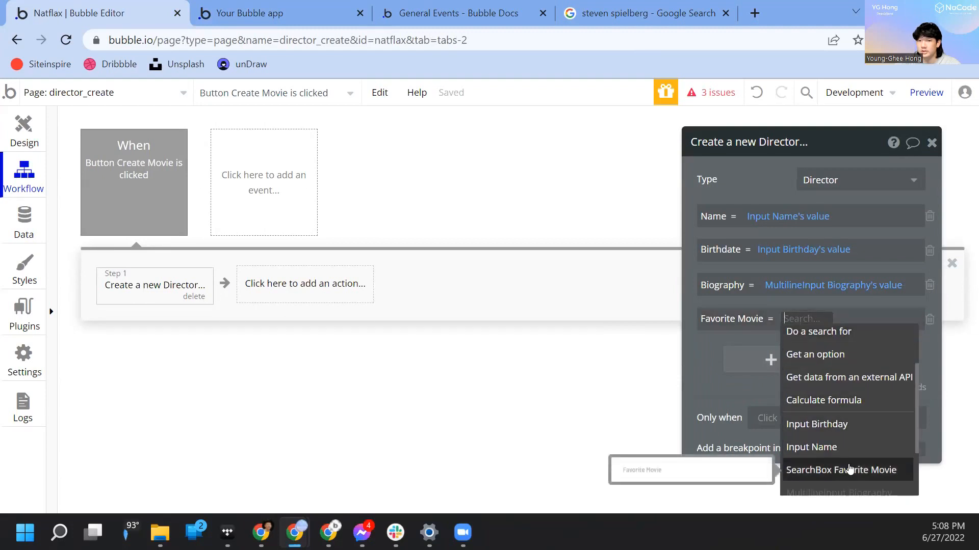
left_click(848, 470)
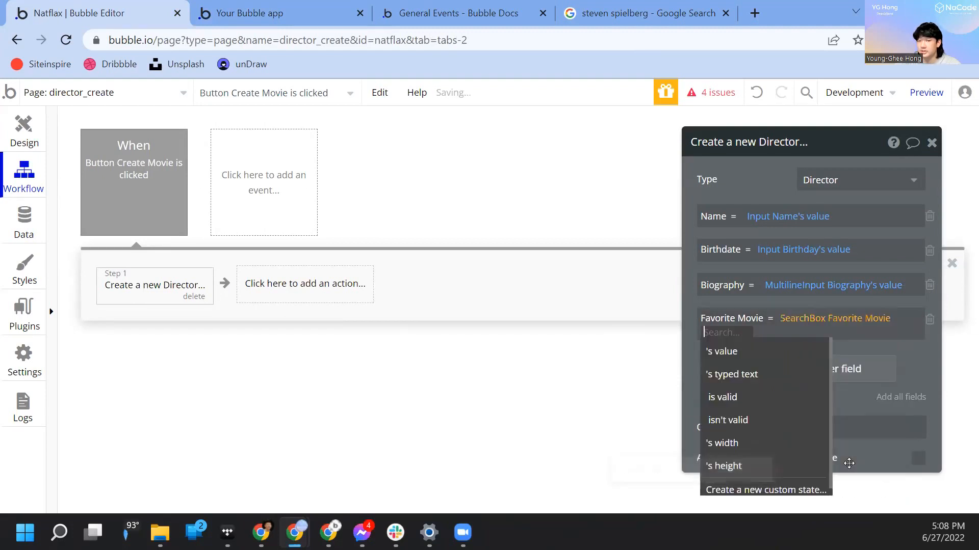
left_click(750, 355)
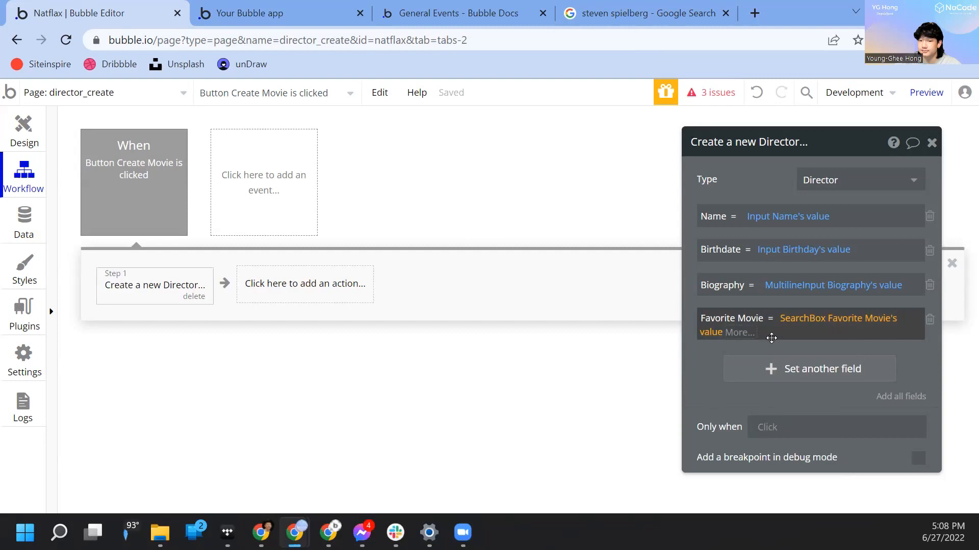
- Add a Reset relevant inputs element action as the workflow's second step
left_click(314, 288)
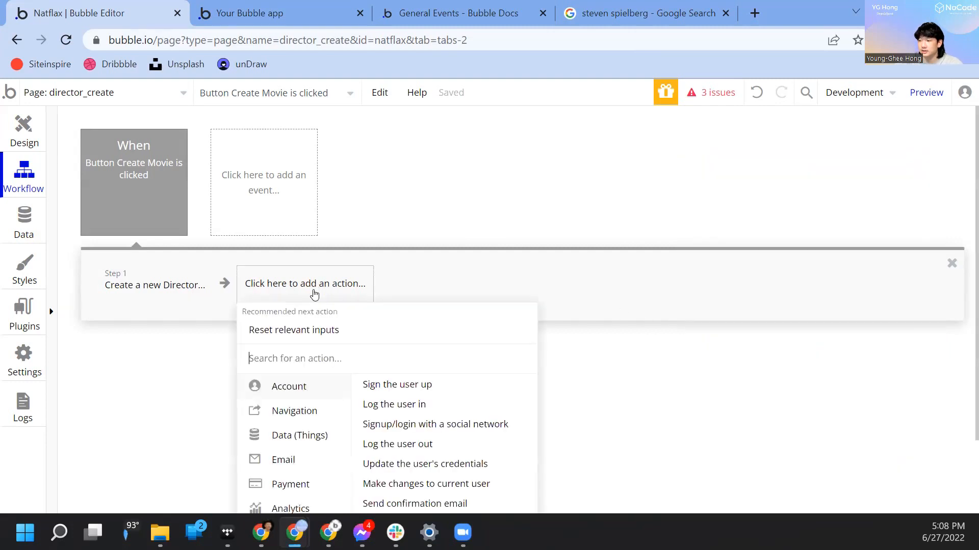
scroll(313, 332, "down", 1)
mouse_move(314, 459)
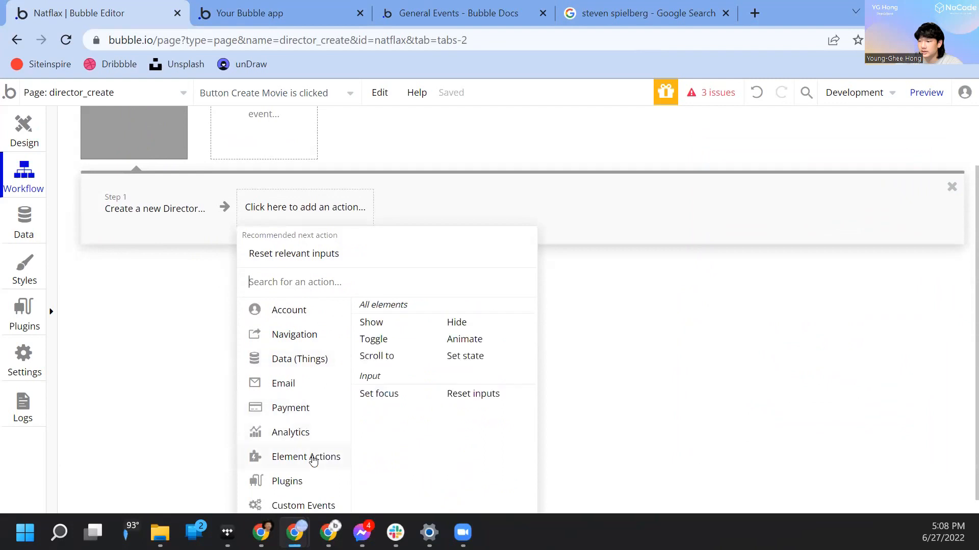
left_click(452, 395)
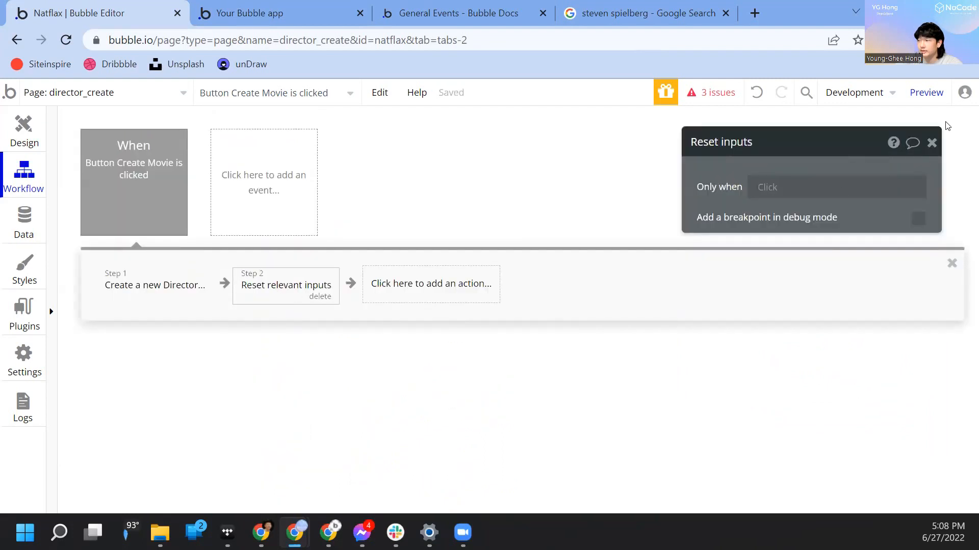
- Preview the director_create page and fill in the name Steven Spielberg and the director's date of birth
left_click(926, 92)
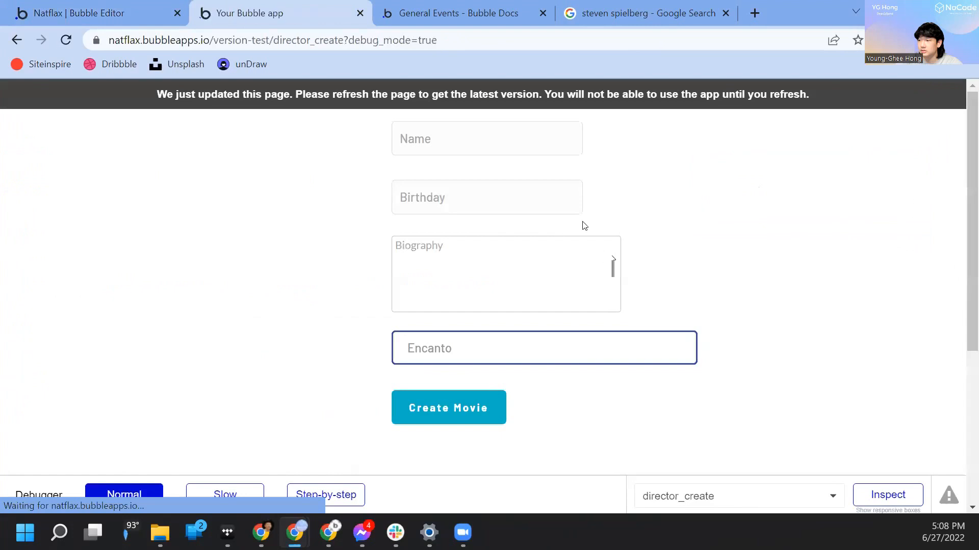
left_click(491, 127)
type("S")
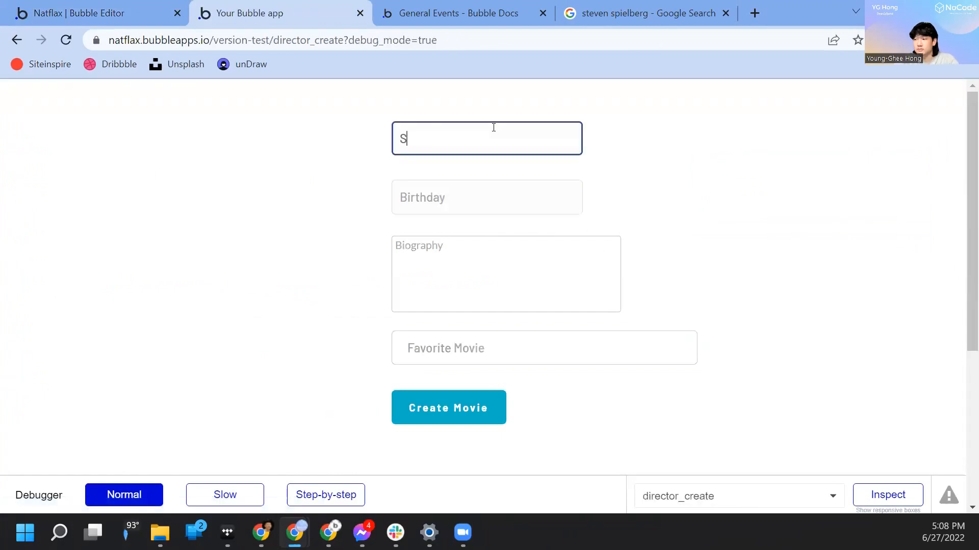
type("teven Spielberg")
key("Tab")
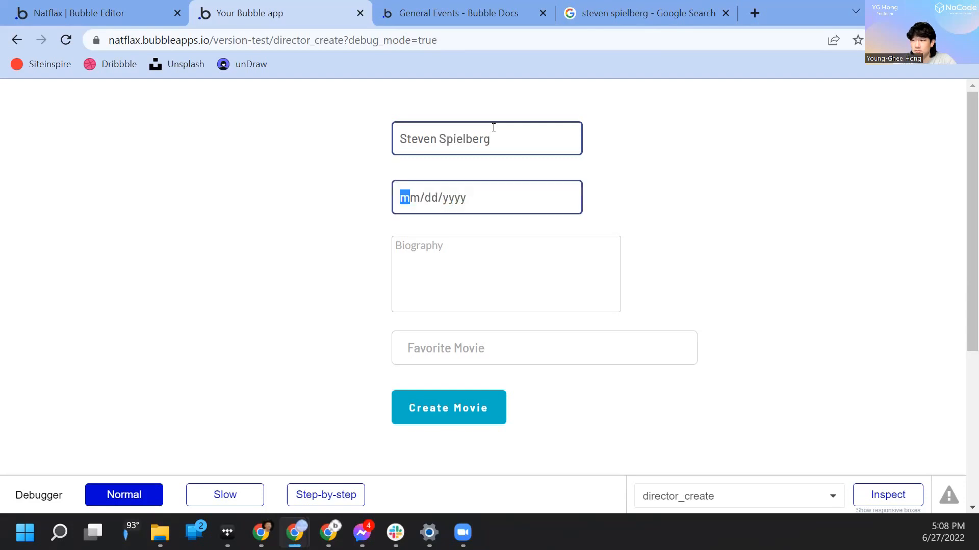
type("12/19/1")
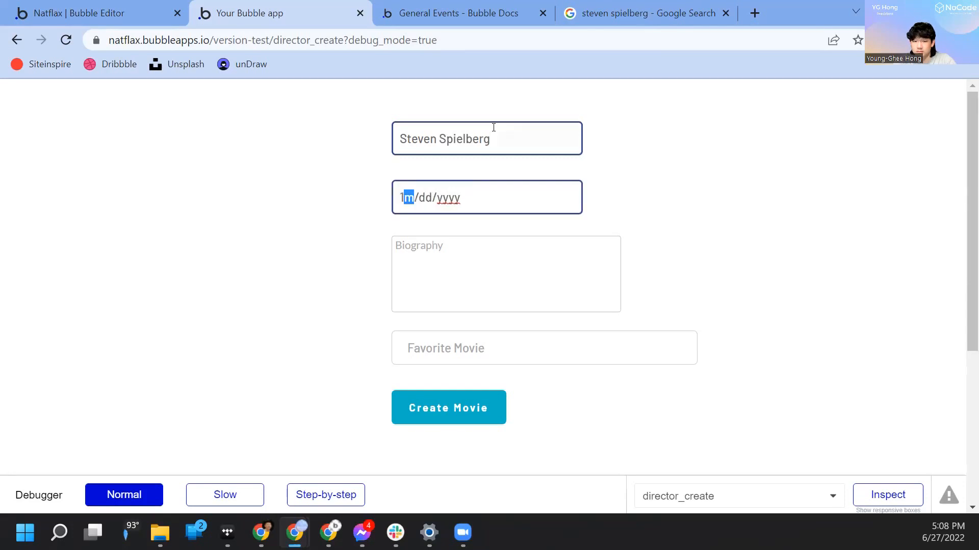
type("946")
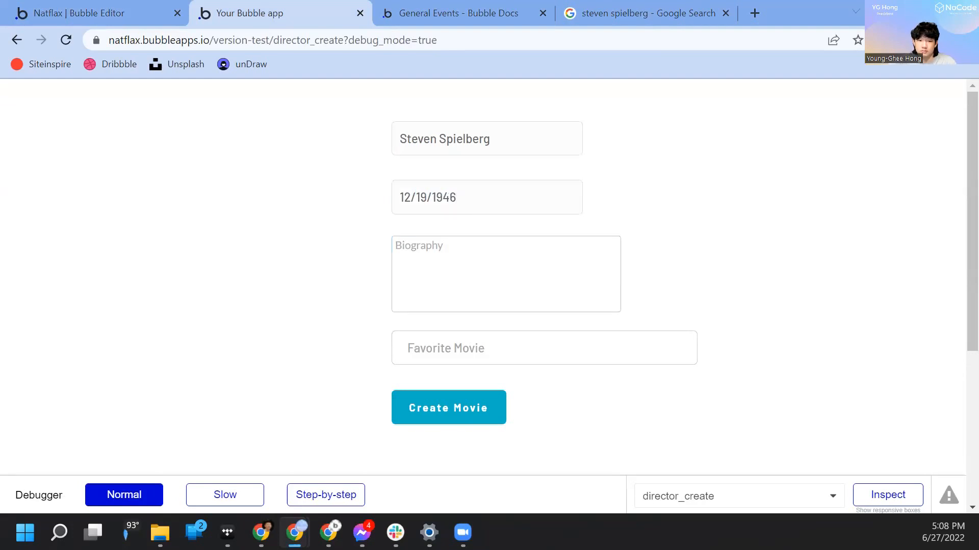
- Fill the Biography input with the copied text beginning "Steven Allan Spielberg is an American film director, producer, and screenwriter."
left_click(493, 267)
type("Steven Allan Spielberg is an American film director, producer, and screenwriter. A figure of the New Hollywood era, he is the most commercially successful director of all time.")
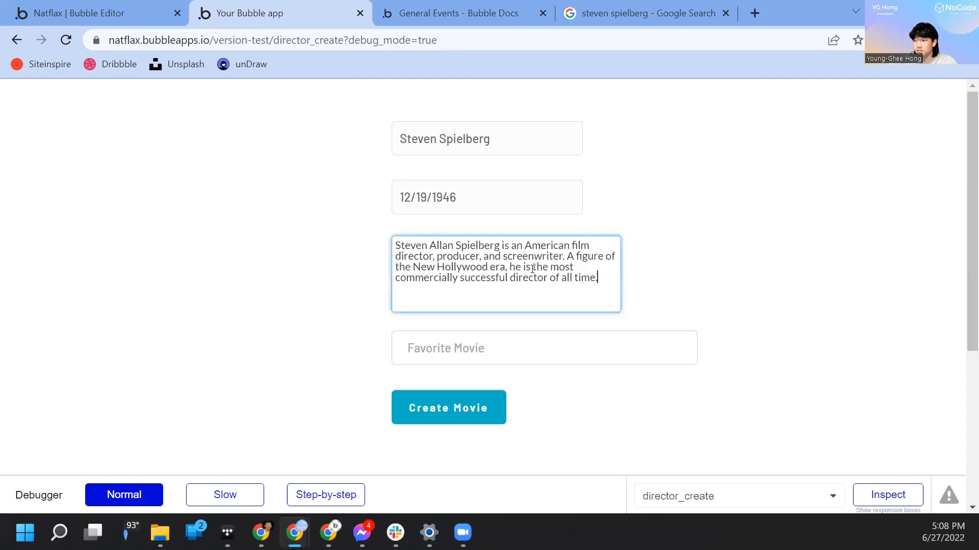
left_click(670, 277)
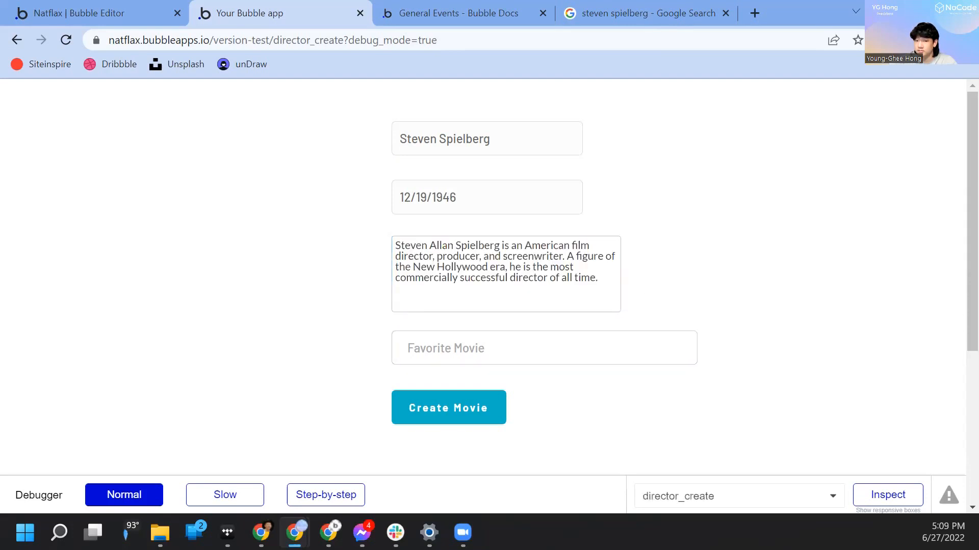
- Search for "read" in Favorite Movie, choose Ready Player One, and submit the director form
left_click(446, 339)
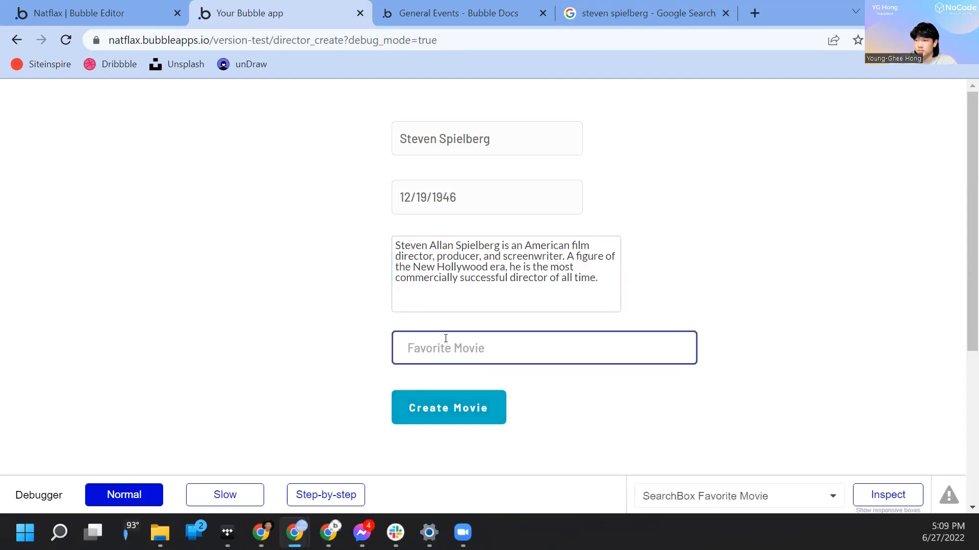
type("read")
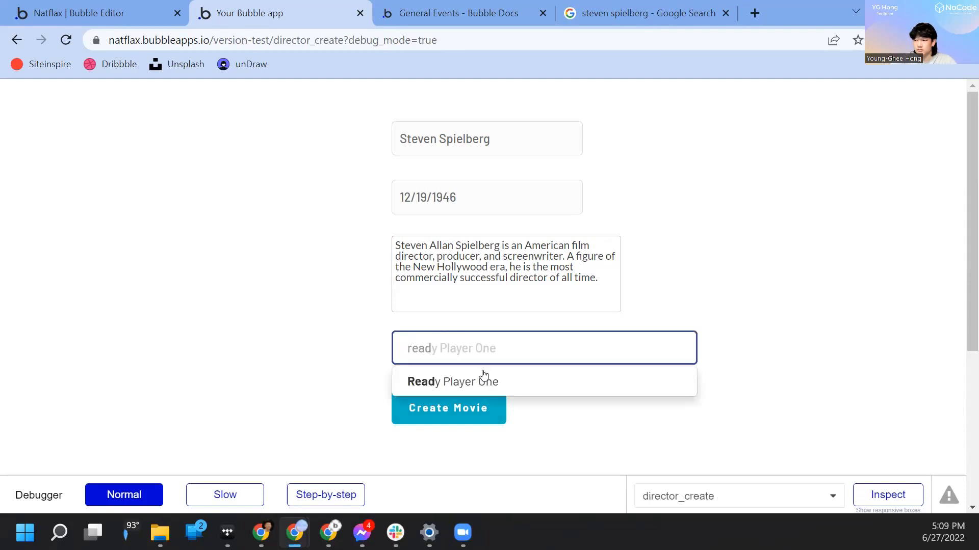
left_click(484, 377)
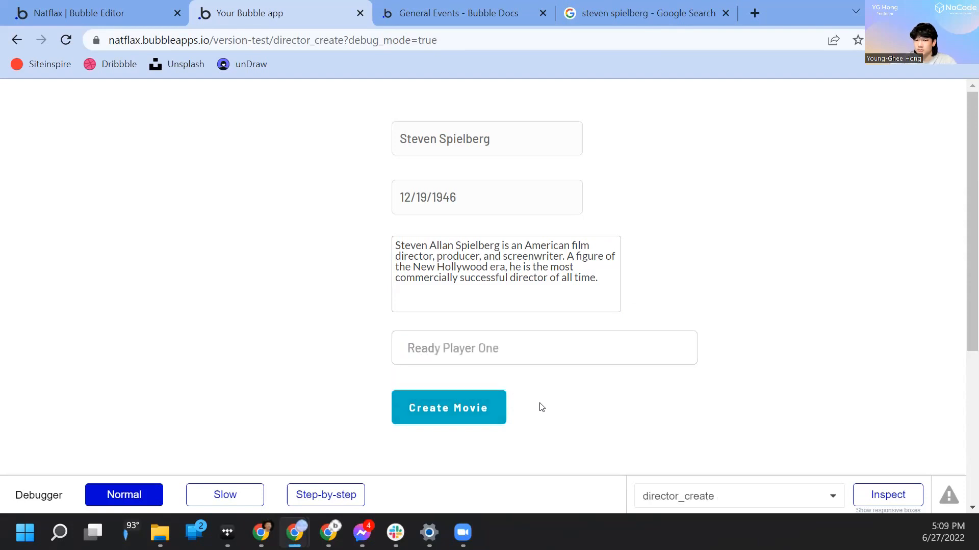
left_click(473, 414)
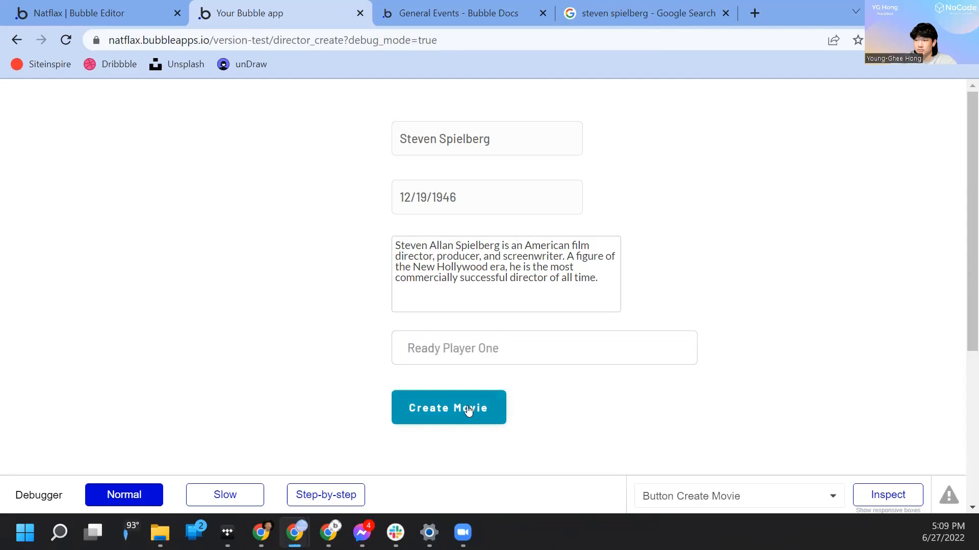
left_click(468, 411)
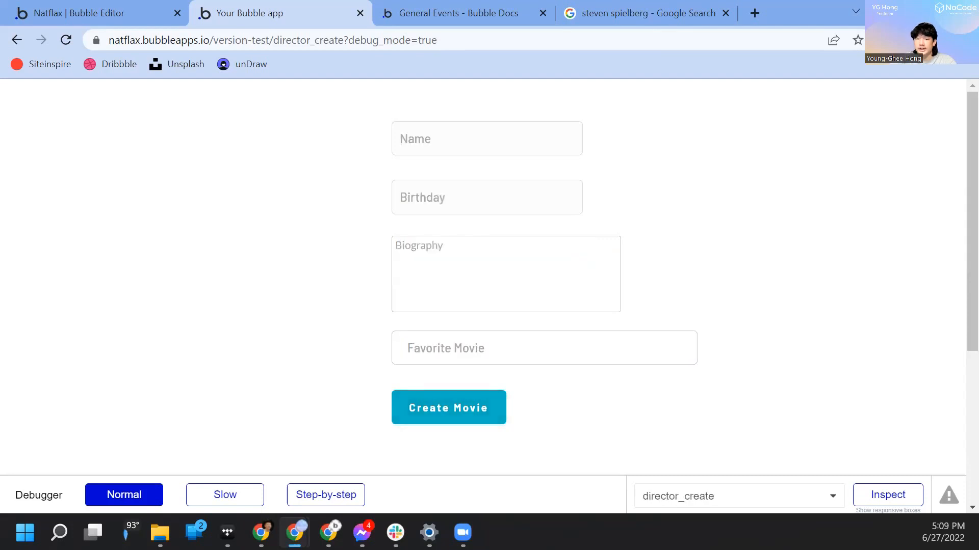
- Return to the Bubble editor and view the database's All Directors entries to check the new record
left_click(127, 5)
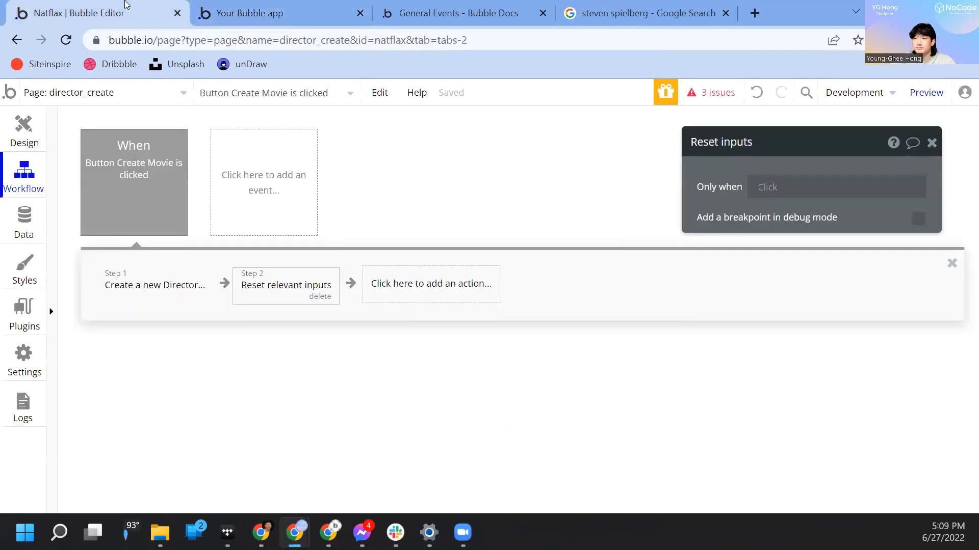
left_click(5, 238)
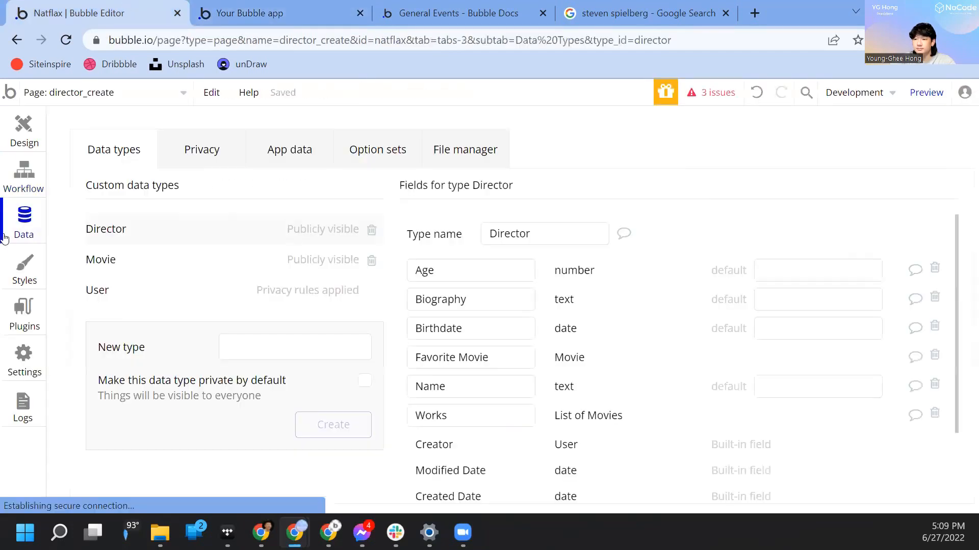
left_click(271, 160)
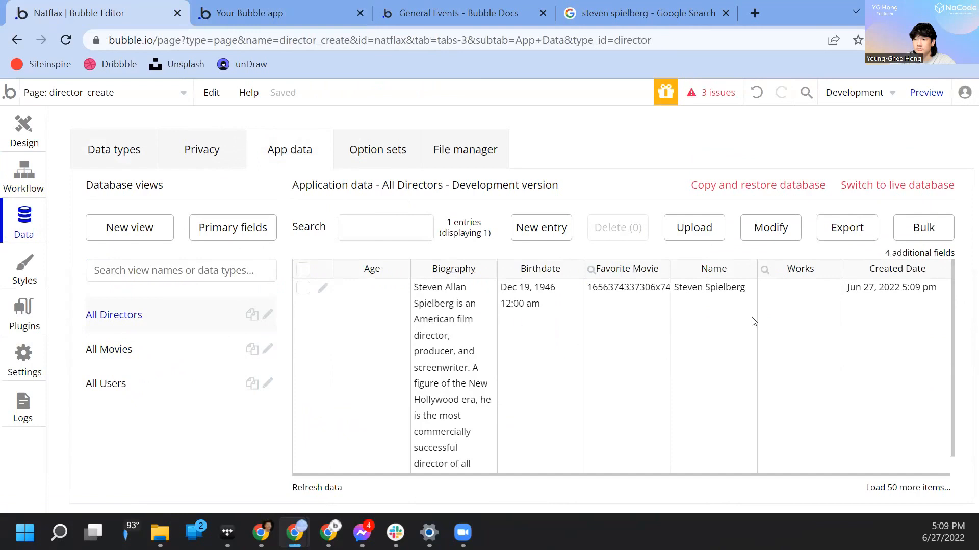